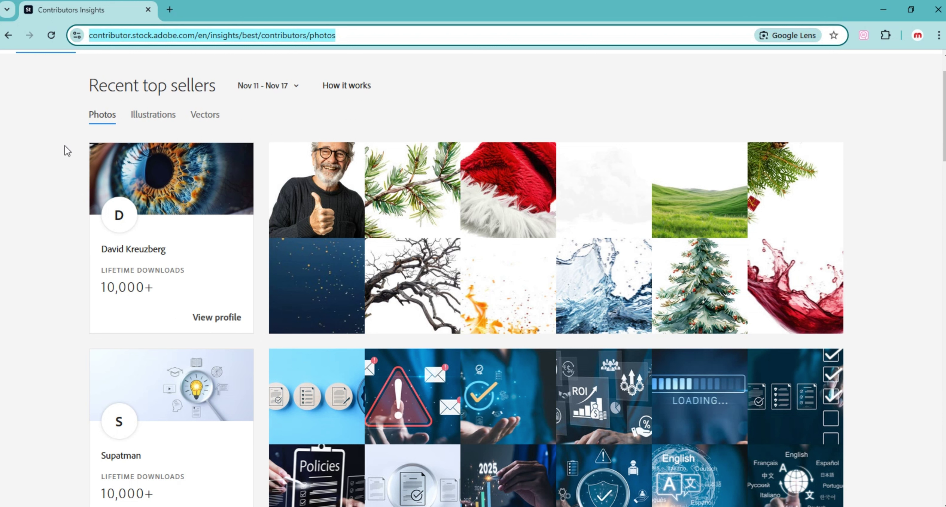
- Check the Nov 11 - Nov 17 recent top sellers for illustrations, and return to the photos ranking
{"action": "left_click", "coordinate": [67, 150]}
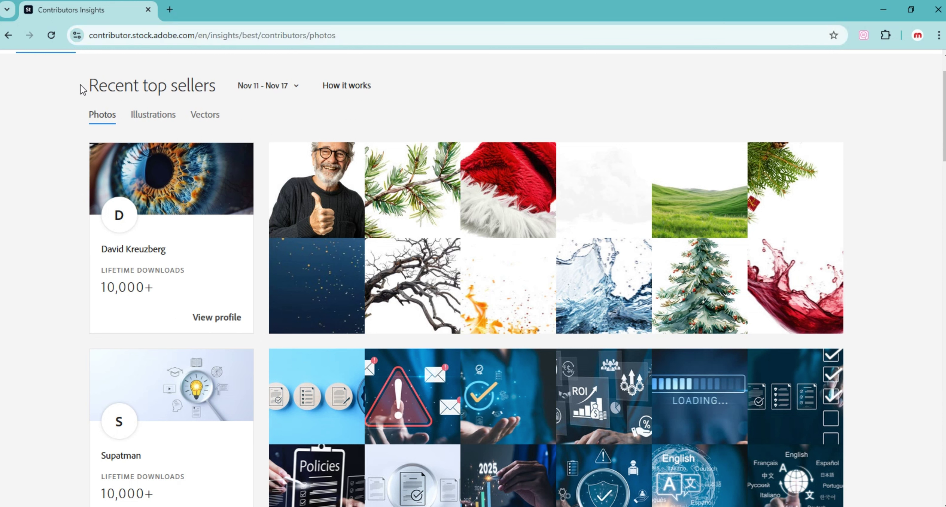
{"action": "left_click_drag", "start_coordinate": [82, 89], "coordinate": [296, 97]}
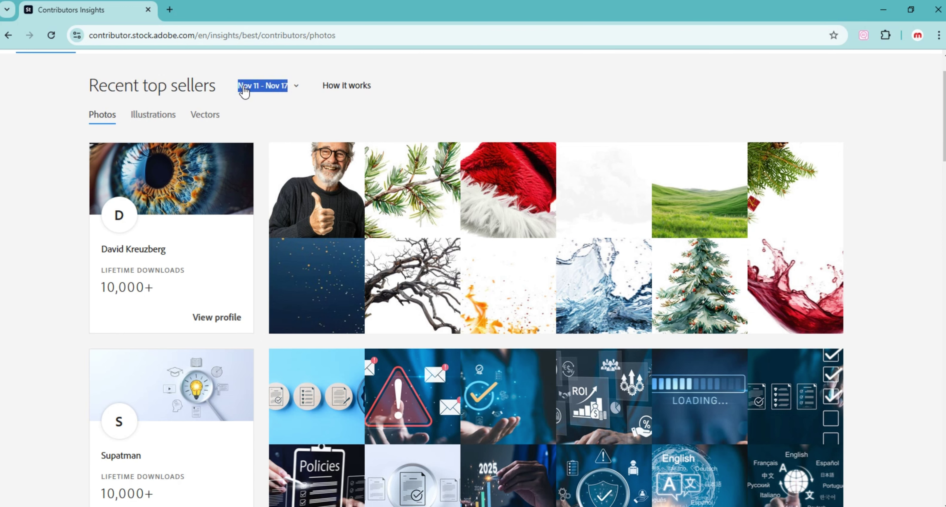
{"action": "left_click", "coordinate": [143, 116]}
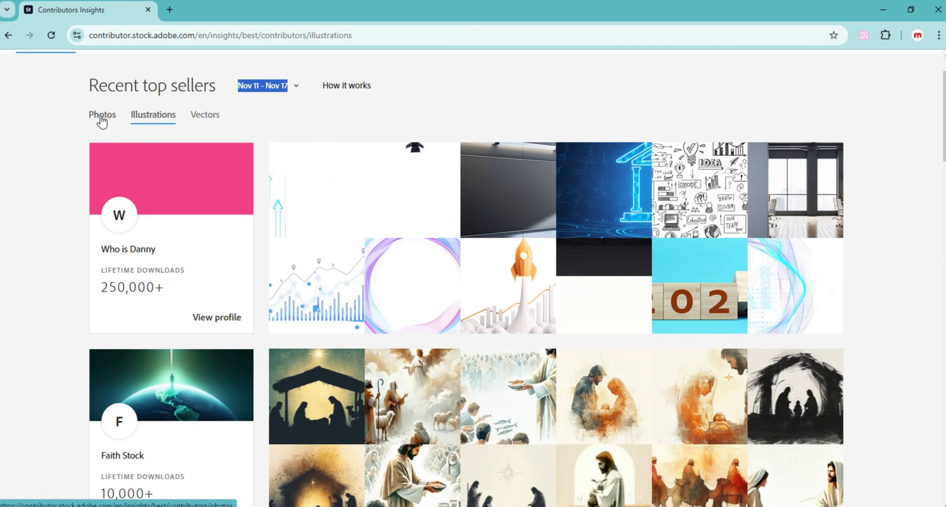
{"action": "left_click", "coordinate": [102, 116]}
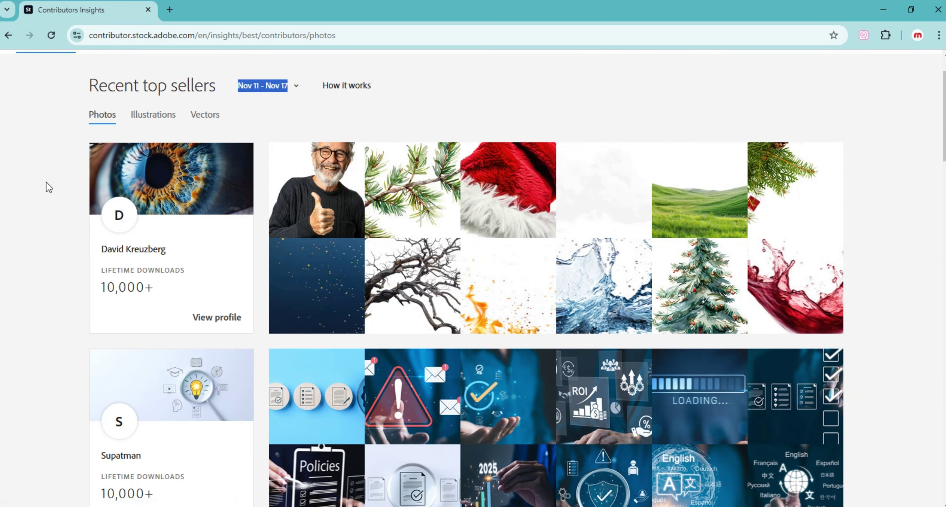
- Examine the photo top sellers' lifetime downloads and sample images down to the contributors in the middle of the list
{"action": "scroll", "coordinate": [53, 197], "scroll_direction": "down", "scroll_amount": 3}
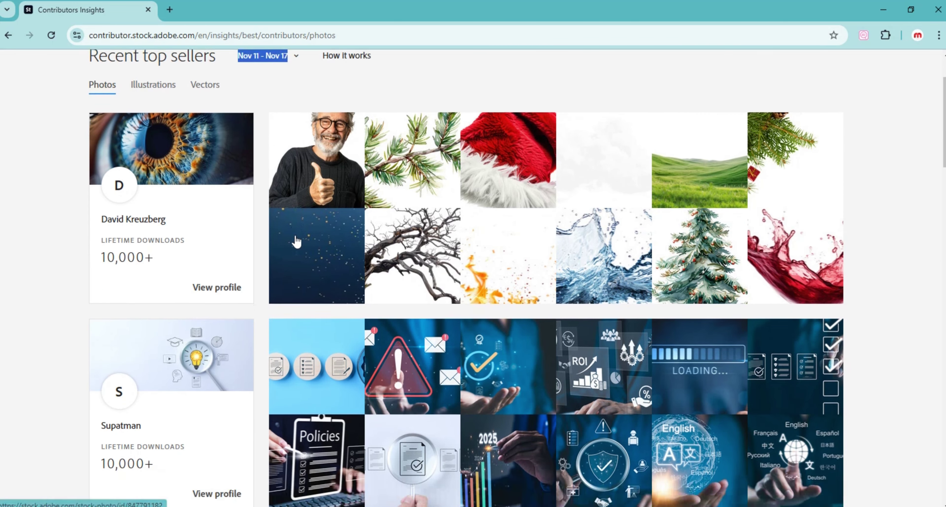
{"action": "double_click", "coordinate": [158, 175]}
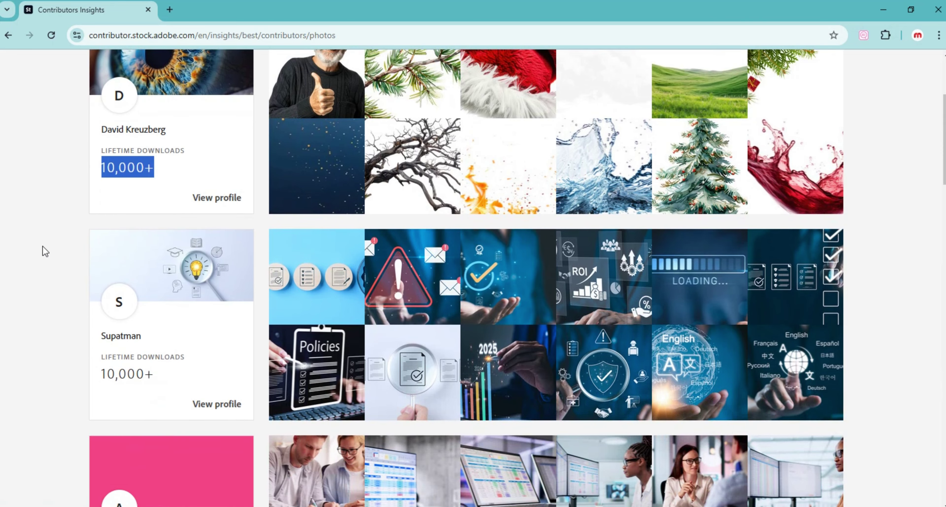
{"action": "scroll", "coordinate": [42, 249], "scroll_direction": "down", "scroll_amount": 6}
{"action": "scroll", "coordinate": [98, 252], "scroll_direction": "down", "scroll_amount": 10}
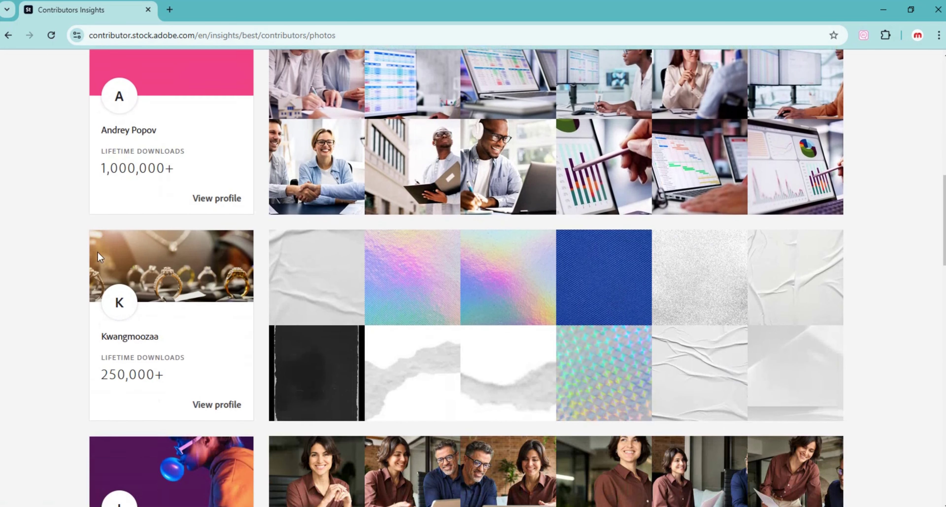
{"action": "scroll", "coordinate": [98, 252], "scroll_direction": "down", "scroll_amount": 4}
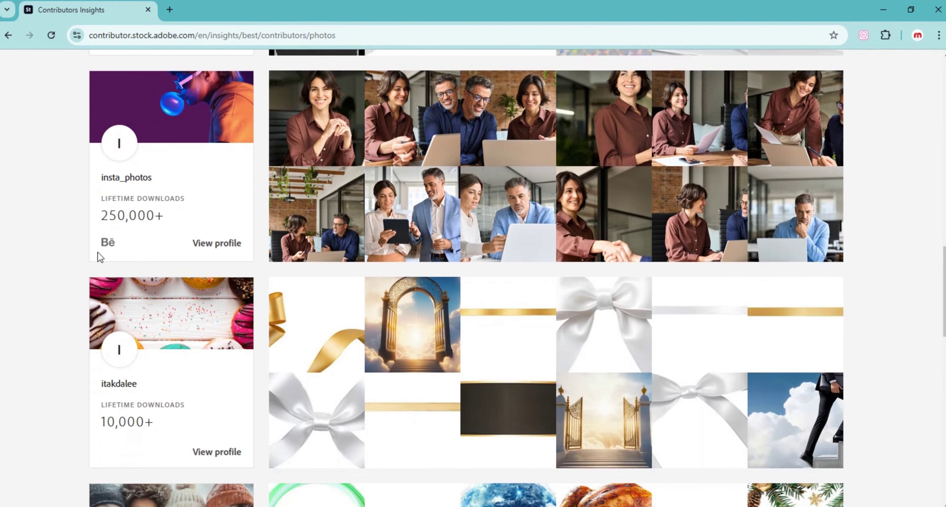
- Open the insta_photos profile and the two contributor profiles listed below it in separate new tabs
{"action": "right_click", "coordinate": [215, 185]}
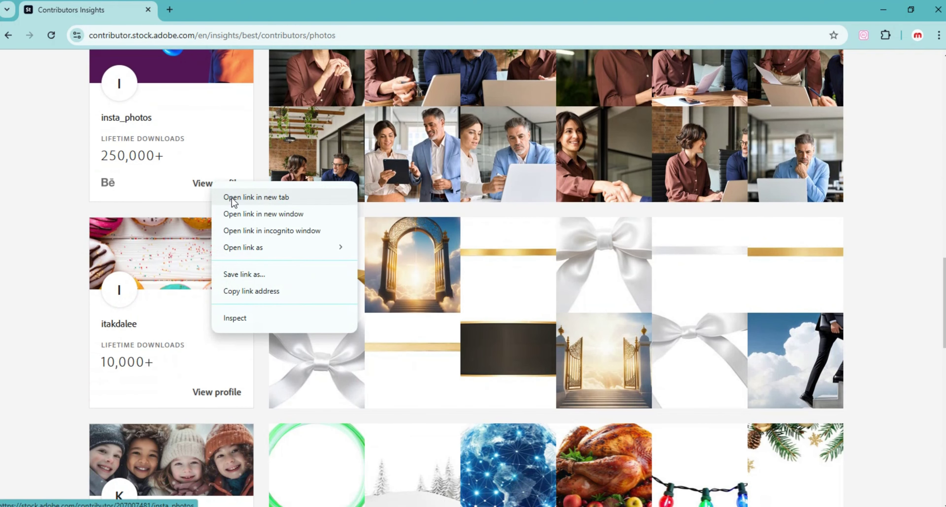
{"action": "left_click", "coordinate": [235, 195]}
{"action": "scroll", "coordinate": [224, 237], "scroll_direction": "down", "scroll_amount": 3}
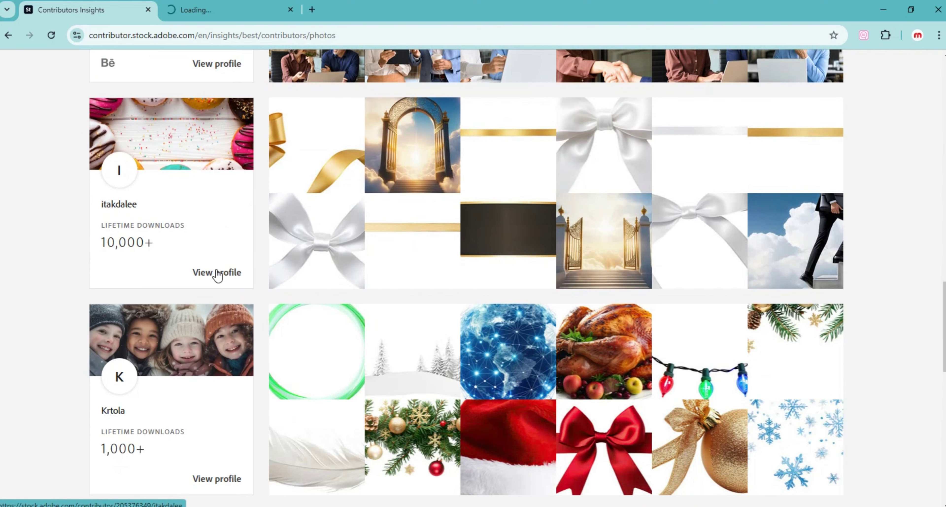
{"action": "right_click", "coordinate": [218, 271]}
{"action": "left_click", "coordinate": [240, 282]}
{"action": "scroll", "coordinate": [231, 362], "scroll_direction": "down", "scroll_amount": 3}
{"action": "right_click", "coordinate": [231, 362]}
{"action": "left_click", "coordinate": [242, 371]}
- Open the profiles of the last three contributors in the photo ranking in separate new tabs
{"action": "scroll", "coordinate": [214, 306], "scroll_direction": "down", "scroll_amount": 4}
{"action": "right_click", "coordinate": [222, 396]}
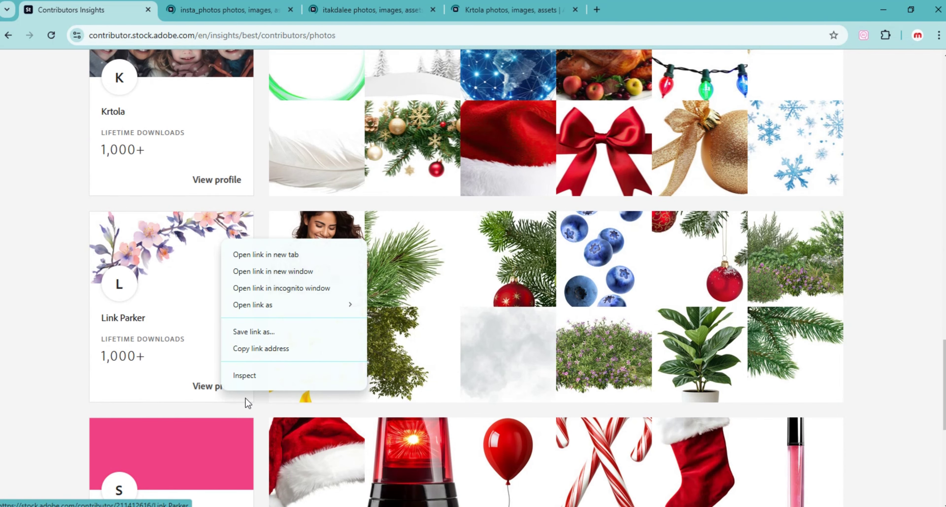
{"action": "left_click", "coordinate": [244, 253]}
{"action": "scroll", "coordinate": [231, 263], "scroll_direction": "down", "scroll_amount": 3}
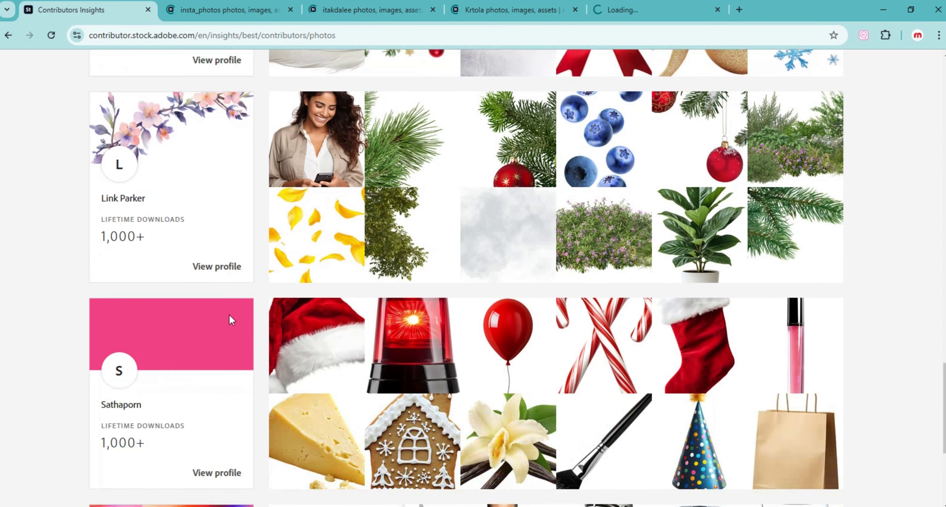
{"action": "right_click", "coordinate": [226, 478]}
{"action": "left_click", "coordinate": [272, 342]}
{"action": "scroll", "coordinate": [219, 307], "scroll_direction": "down", "scroll_amount": 6}
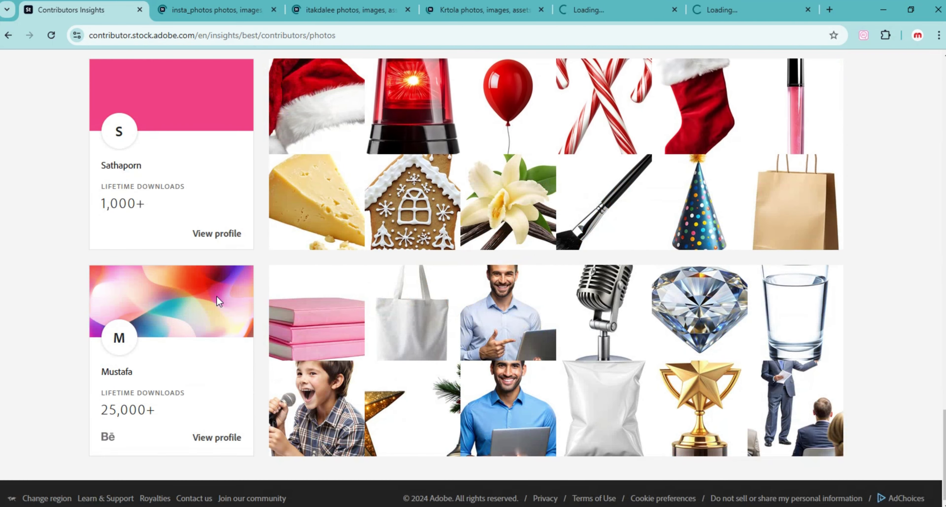
{"action": "right_click", "coordinate": [226, 442]}
{"action": "left_click", "coordinate": [253, 306]}
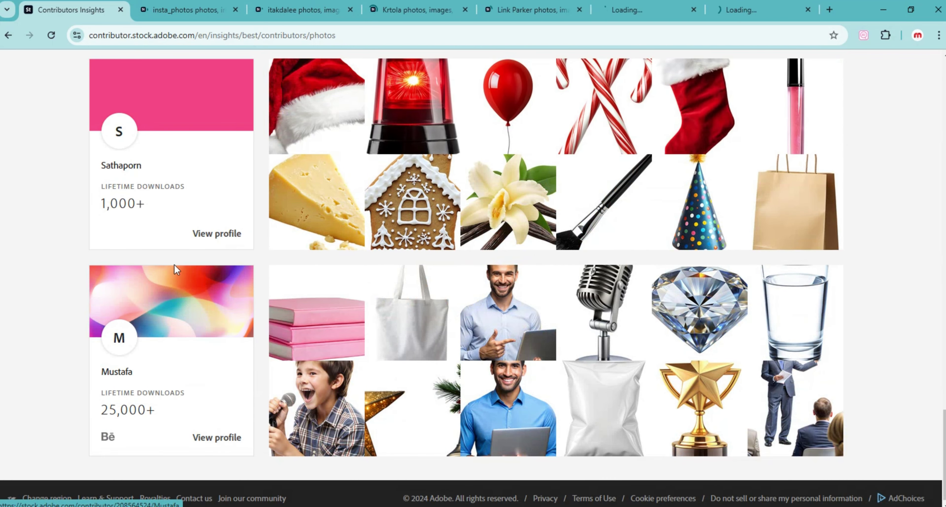
- Switch to the insta_photos portfolio and look through its images to see which subjects it covers
{"action": "left_click", "coordinate": [168, 11]}
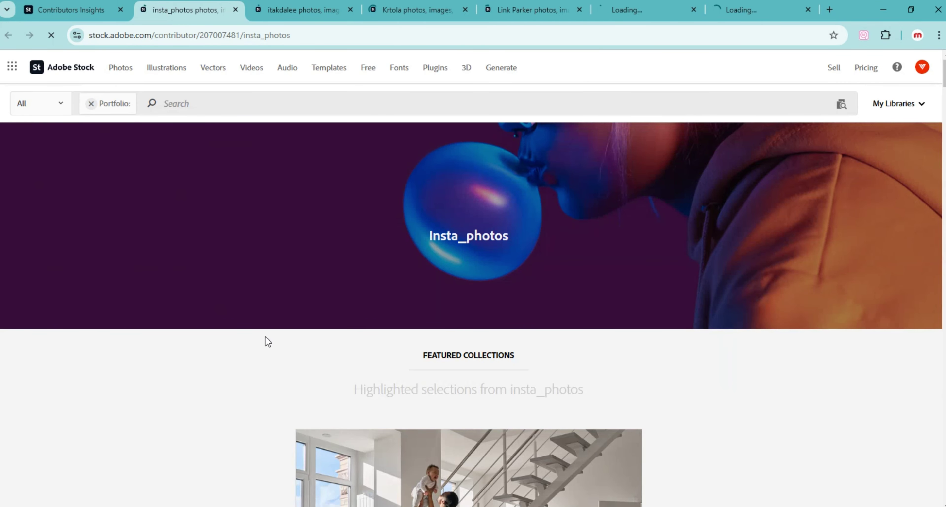
{"action": "scroll", "coordinate": [235, 327], "scroll_direction": "down", "scroll_amount": 12}
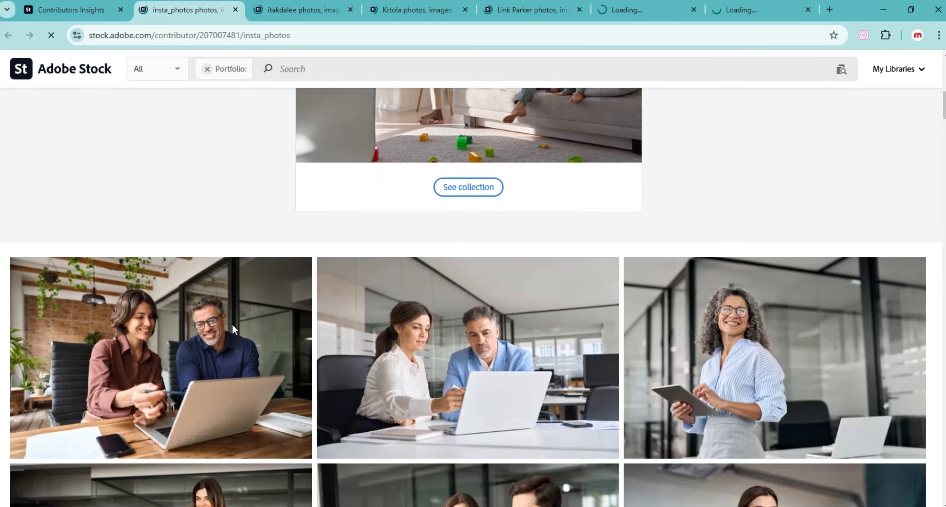
{"action": "scroll", "coordinate": [232, 324], "scroll_direction": "down", "scroll_amount": 3}
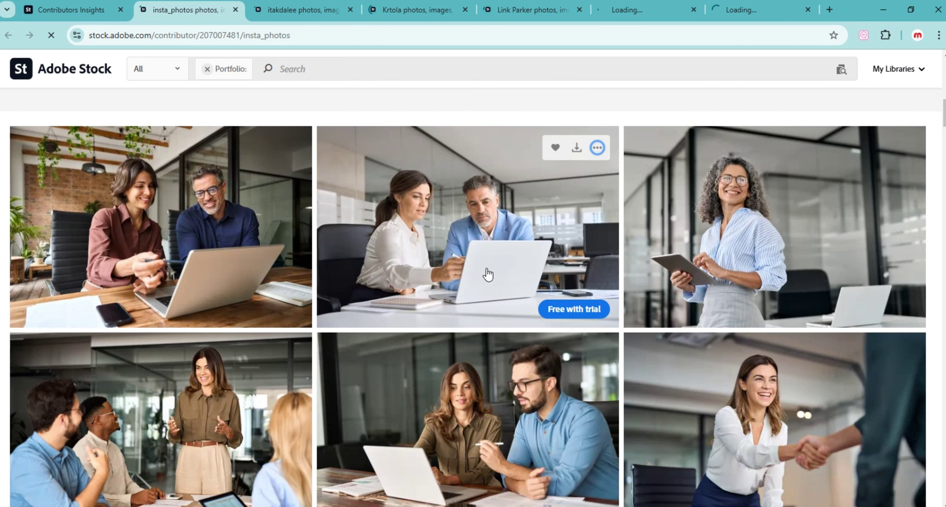
{"action": "scroll", "coordinate": [363, 320], "scroll_direction": "down", "scroll_amount": 7}
{"action": "scroll", "coordinate": [362, 321], "scroll_direction": "down", "scroll_amount": 10}
{"action": "scroll", "coordinate": [355, 321], "scroll_direction": "down", "scroll_amount": 8}
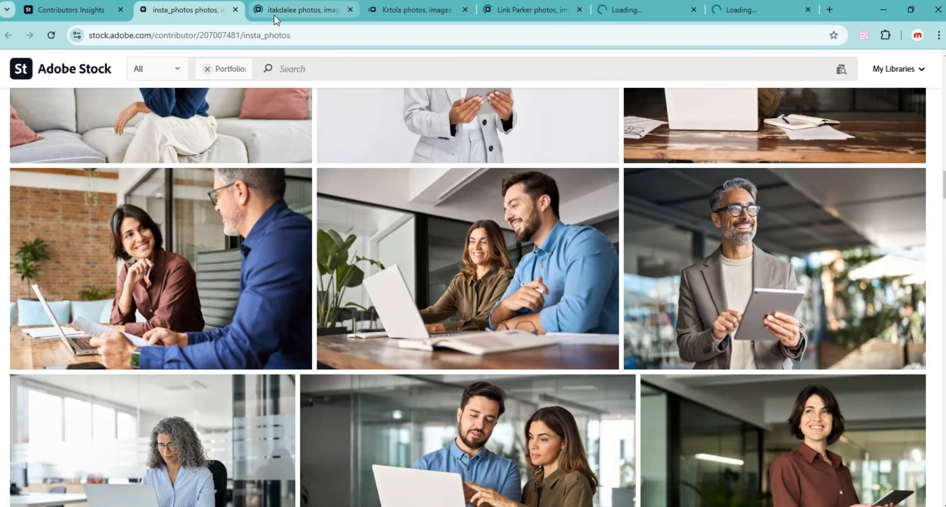
- Switch to the portfolio opened after insta_photos and examine its subjects, transparent-background images and AI labels
{"action": "left_click", "coordinate": [276, 19]}
{"action": "scroll", "coordinate": [334, 276], "scroll_direction": "down", "scroll_amount": 10}
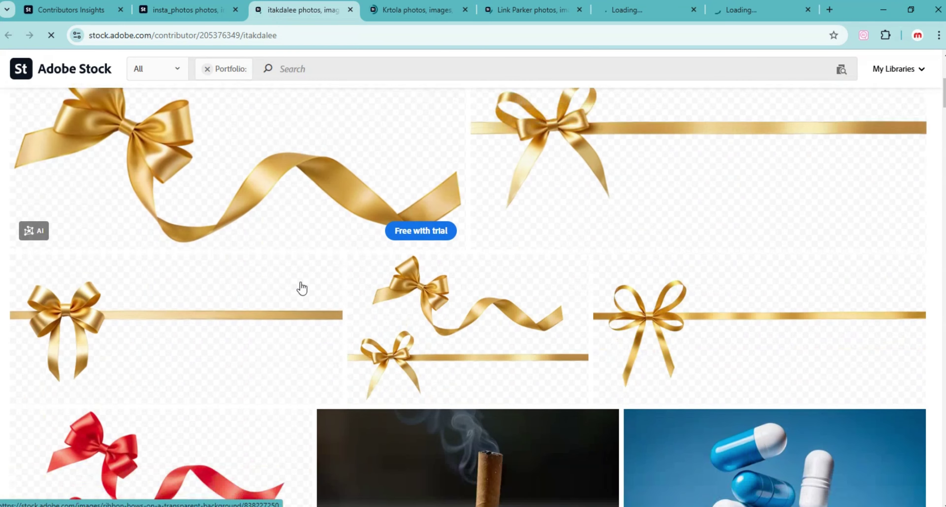
{"action": "scroll", "coordinate": [219, 292], "scroll_direction": "down", "scroll_amount": 10}
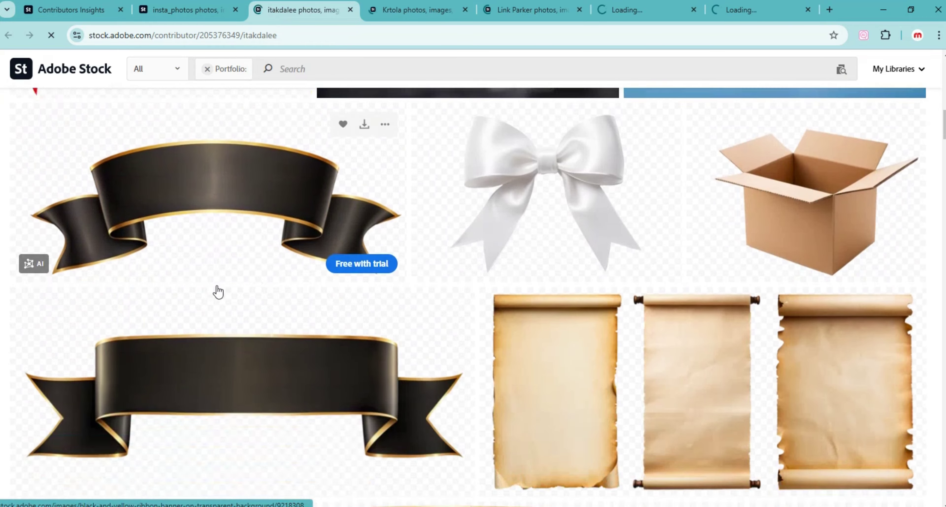
{"action": "scroll", "coordinate": [217, 291], "scroll_direction": "down", "scroll_amount": 10}
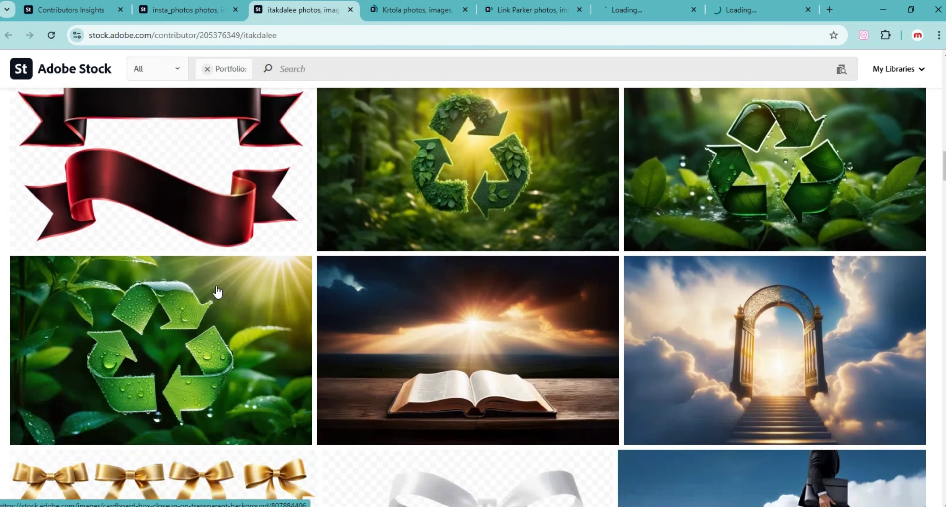
{"action": "scroll", "coordinate": [218, 290], "scroll_direction": "down", "scroll_amount": 10}
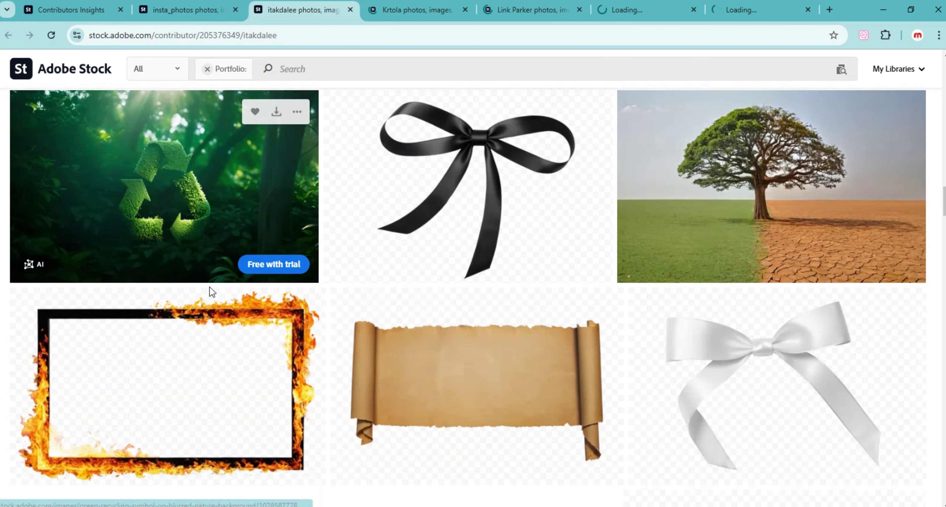
{"action": "scroll", "coordinate": [210, 294], "scroll_direction": "down", "scroll_amount": 6}
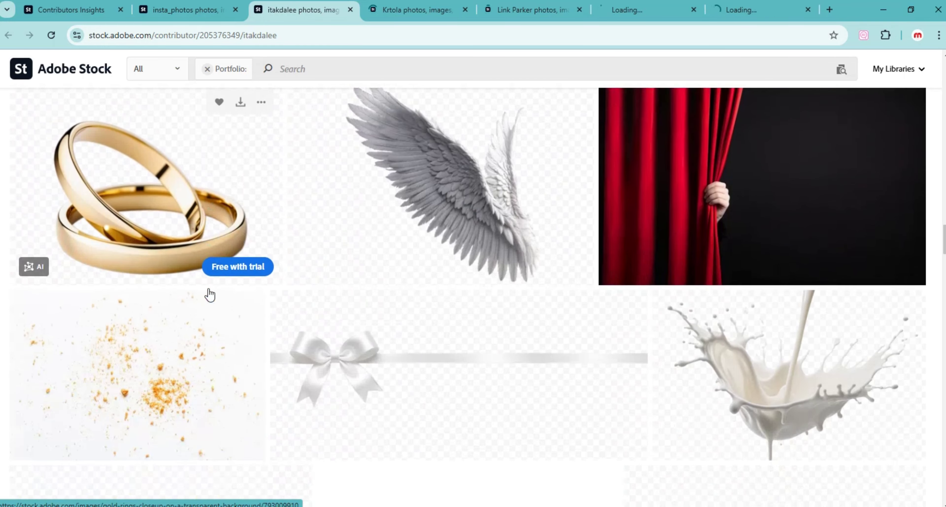
- Switch to the portfolio of the contributor whose banner shows children in winter hats and examine its images
{"action": "left_click", "coordinate": [398, 11]}
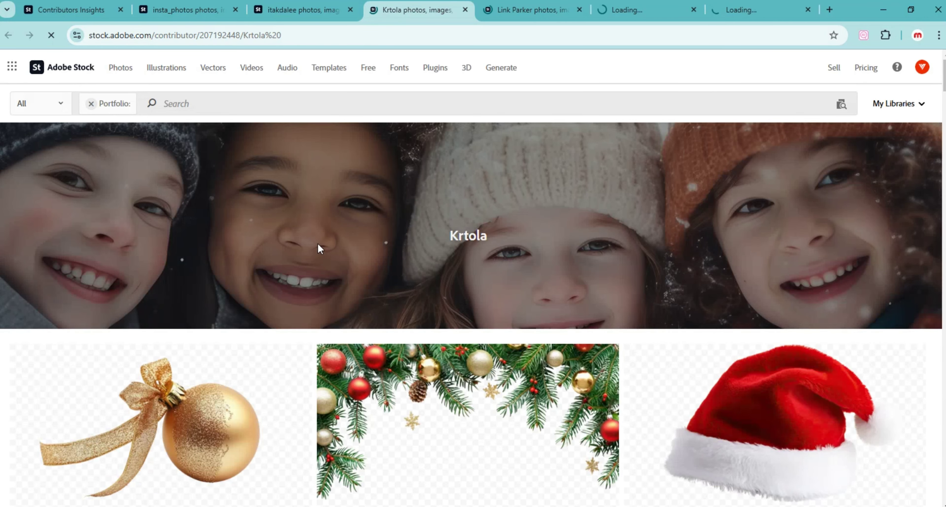
{"action": "scroll", "coordinate": [323, 245], "scroll_direction": "down", "scroll_amount": 6}
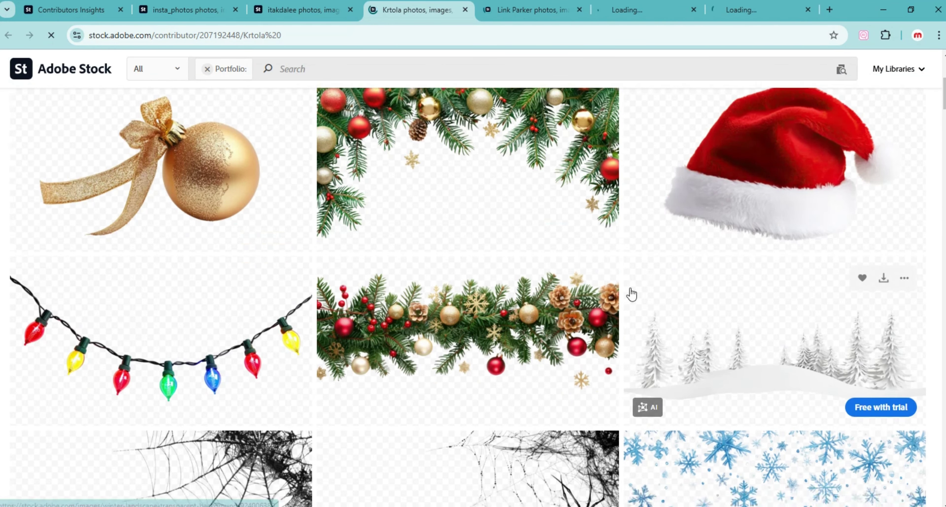
{"action": "scroll", "coordinate": [631, 294], "scroll_direction": "down", "scroll_amount": 12}
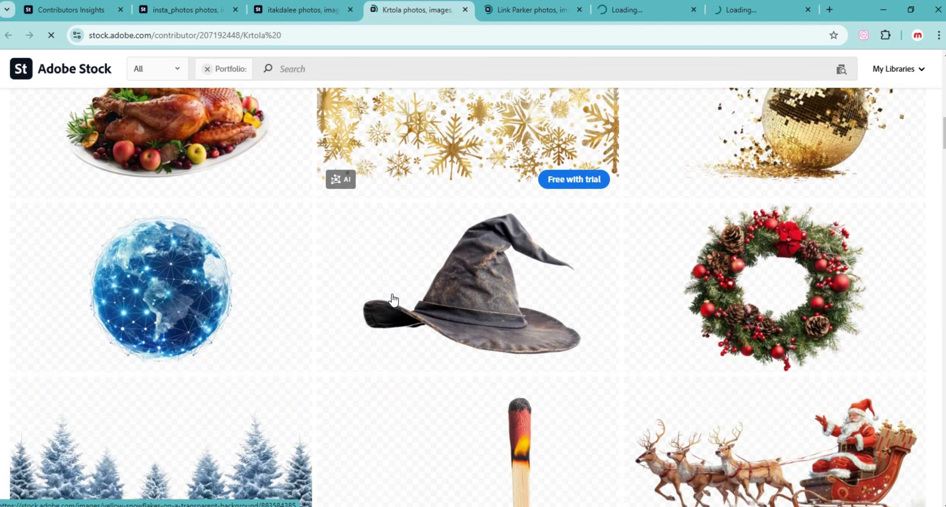
{"action": "scroll", "coordinate": [392, 299], "scroll_direction": "down", "scroll_amount": 15}
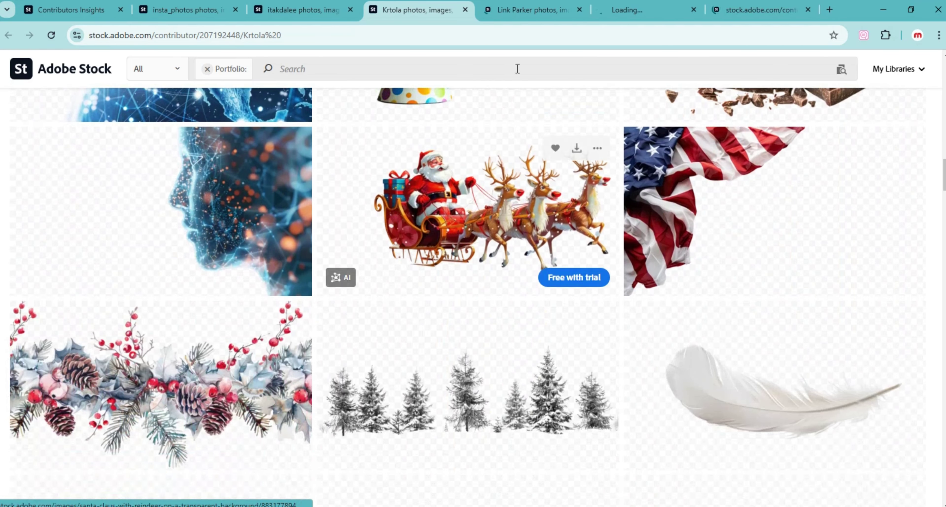
- Switch to the portfolio of the contributor with the watercolor blossom banner and look through its images
{"action": "left_click", "coordinate": [518, 11]}
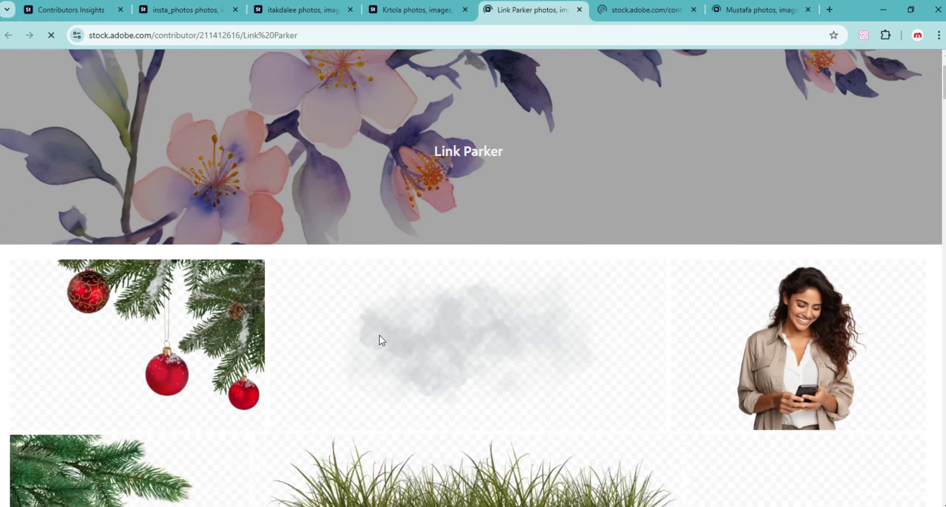
{"action": "scroll", "coordinate": [382, 339], "scroll_direction": "down", "scroll_amount": 15}
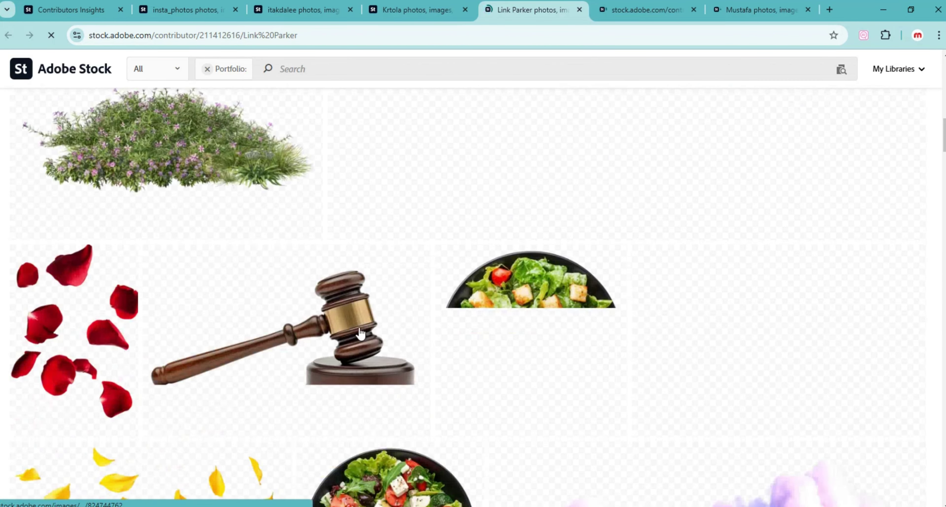
{"action": "scroll", "coordinate": [360, 333], "scroll_direction": "down", "scroll_amount": 15}
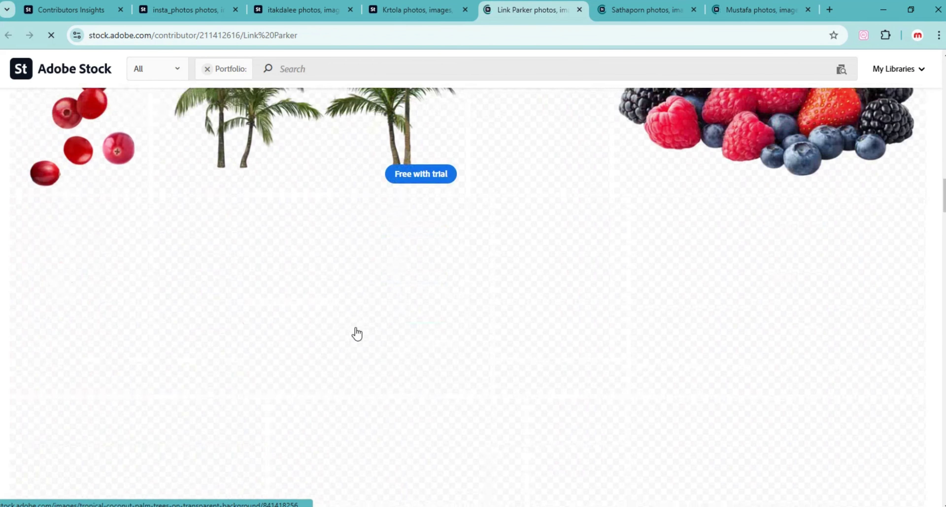
{"action": "scroll", "coordinate": [356, 333], "scroll_direction": "down", "scroll_amount": 15}
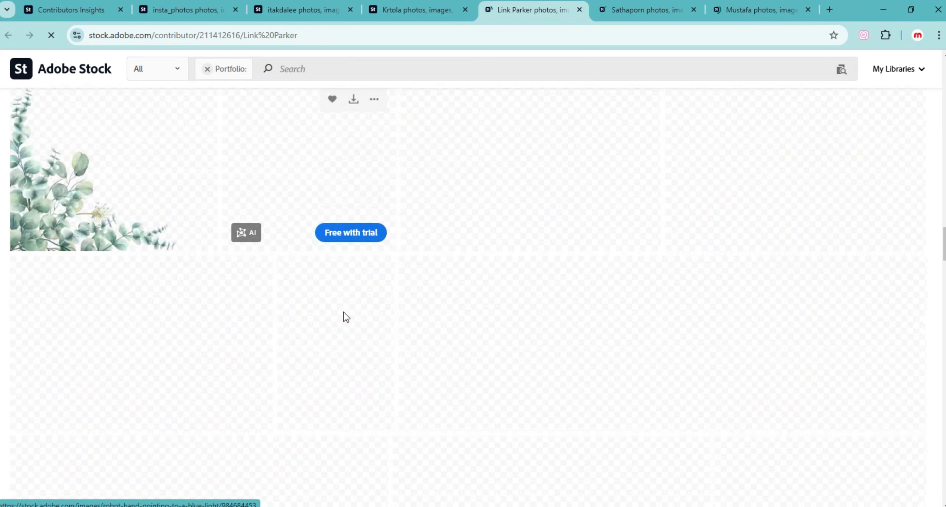
- Switch to the portfolio of the second-to-last listed contributor and examine its isolated objects on transparent backgrounds
{"action": "left_click", "coordinate": [620, 14]}
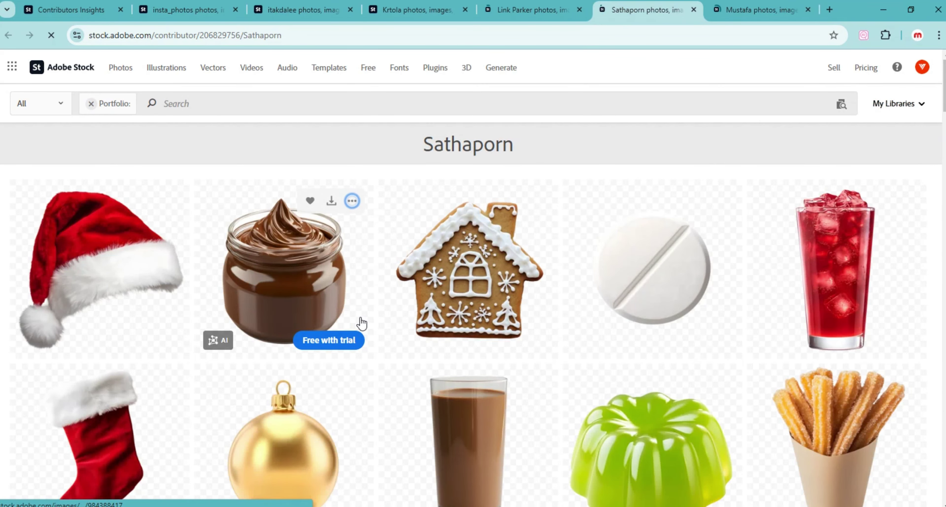
{"action": "scroll", "coordinate": [359, 319], "scroll_direction": "down", "scroll_amount": 8}
{"action": "scroll", "coordinate": [358, 325], "scroll_direction": "down", "scroll_amount": 12}
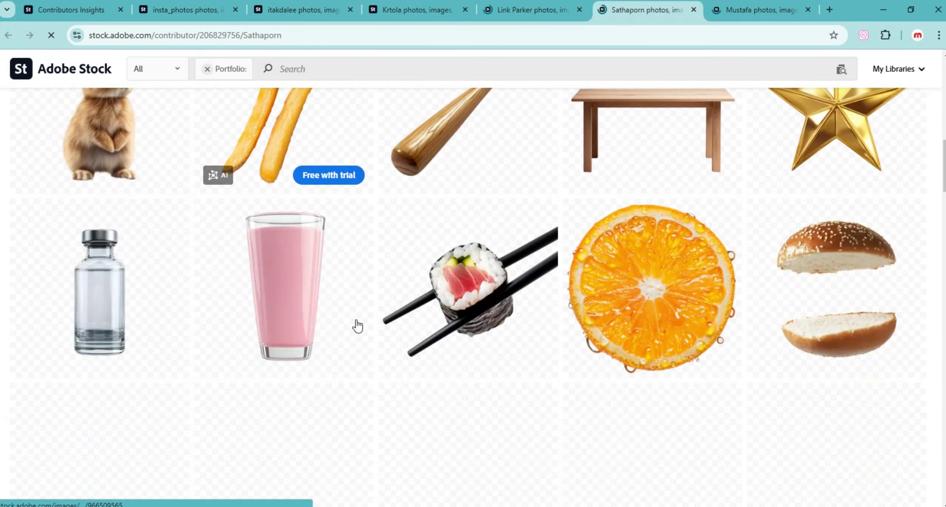
{"action": "scroll", "coordinate": [357, 325], "scroll_direction": "down", "scroll_amount": 12}
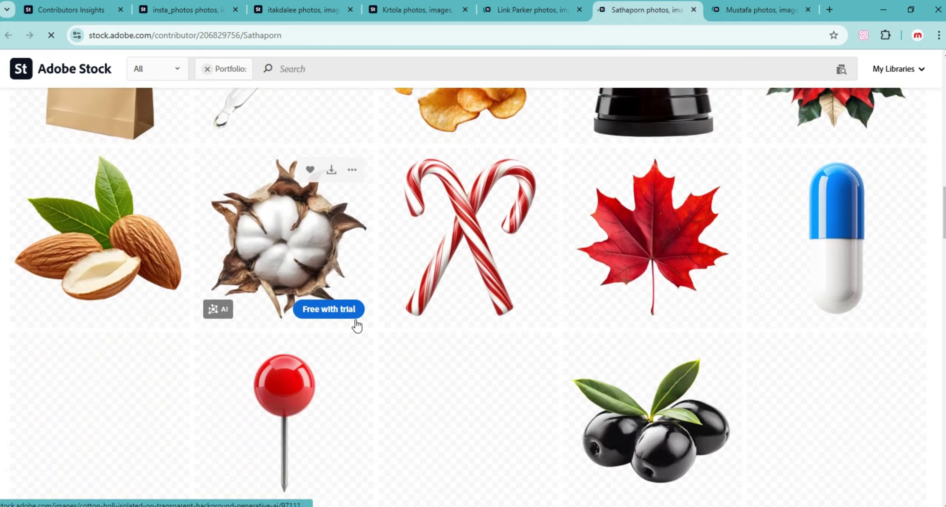
{"action": "scroll", "coordinate": [356, 325], "scroll_direction": "down", "scroll_amount": 8}
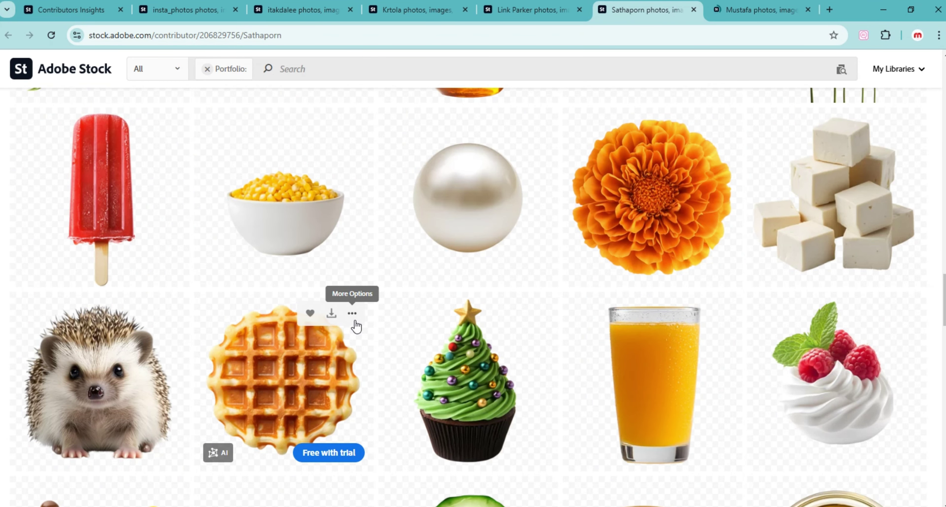
- Look further through this portfolio's isolated food, drink and animal images
{"action": "scroll", "coordinate": [356, 325], "scroll_direction": "down", "scroll_amount": 10}
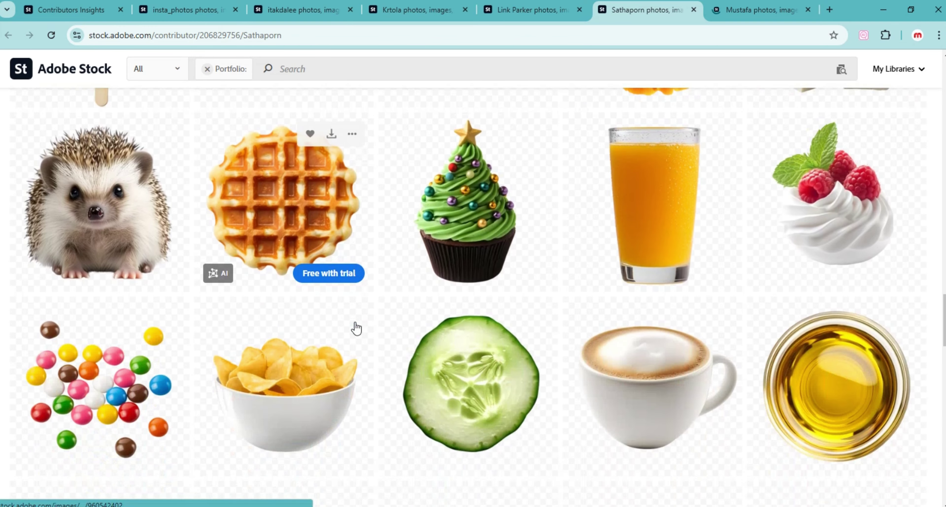
{"action": "scroll", "coordinate": [356, 329], "scroll_direction": "down", "scroll_amount": 6}
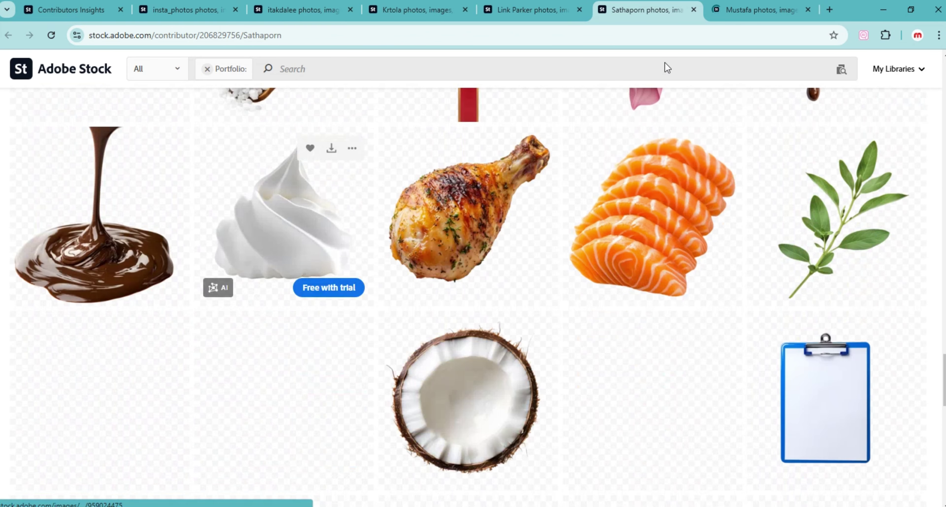
- Switch to the last listed contributor's portfolio and examine its isolated objects, people cutouts and vector text effects
{"action": "left_click", "coordinate": [739, 11]}
{"action": "scroll", "coordinate": [311, 272], "scroll_direction": "down", "scroll_amount": 15}
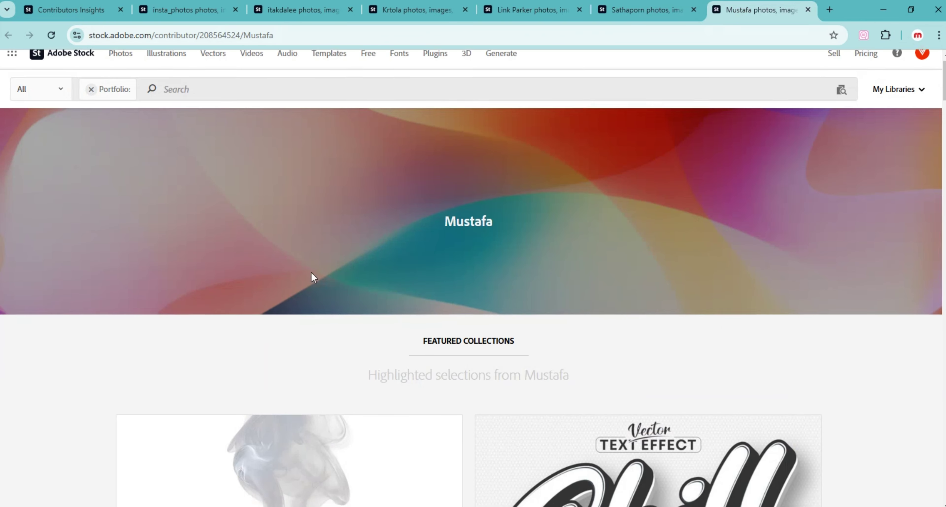
{"action": "scroll", "coordinate": [310, 273], "scroll_direction": "down", "scroll_amount": 10}
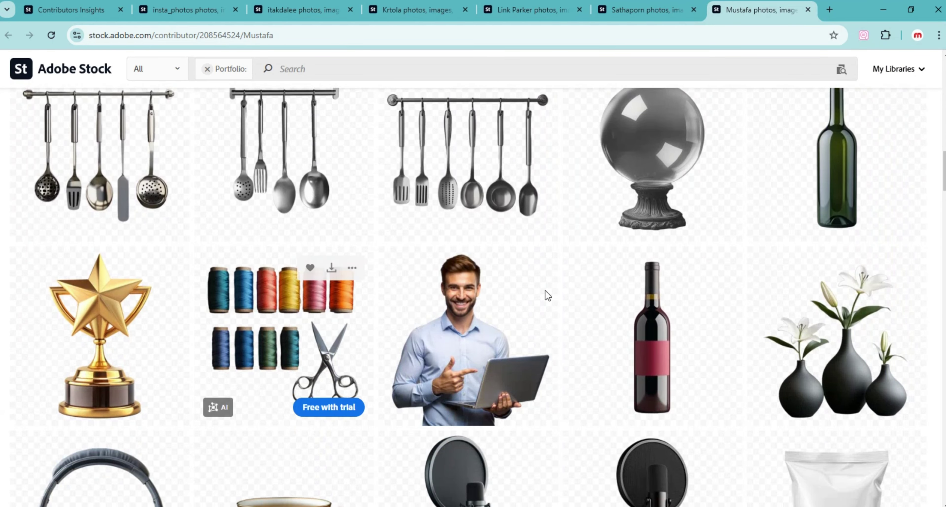
{"action": "scroll", "coordinate": [514, 313], "scroll_direction": "down", "scroll_amount": 8}
{"action": "scroll", "coordinate": [501, 333], "scroll_direction": "down", "scroll_amount": 15}
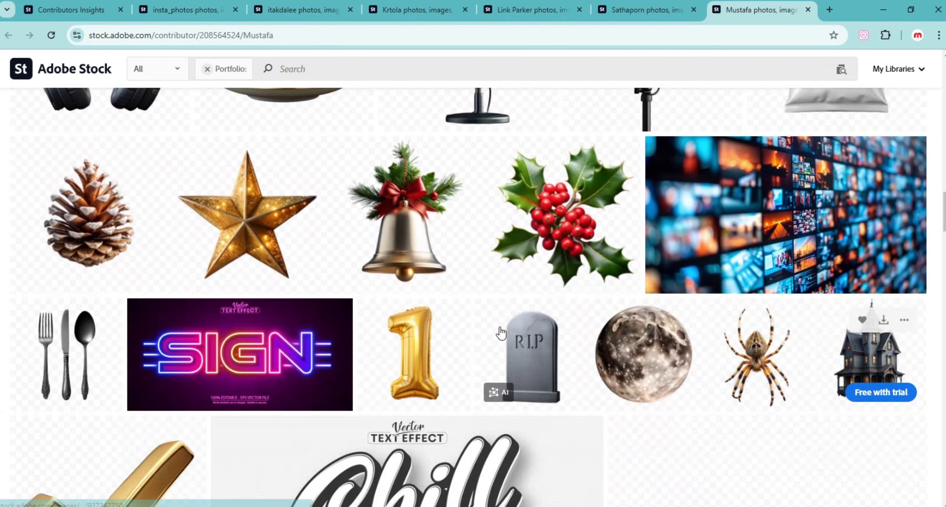
{"action": "scroll", "coordinate": [482, 330], "scroll_direction": "down", "scroll_amount": 8}
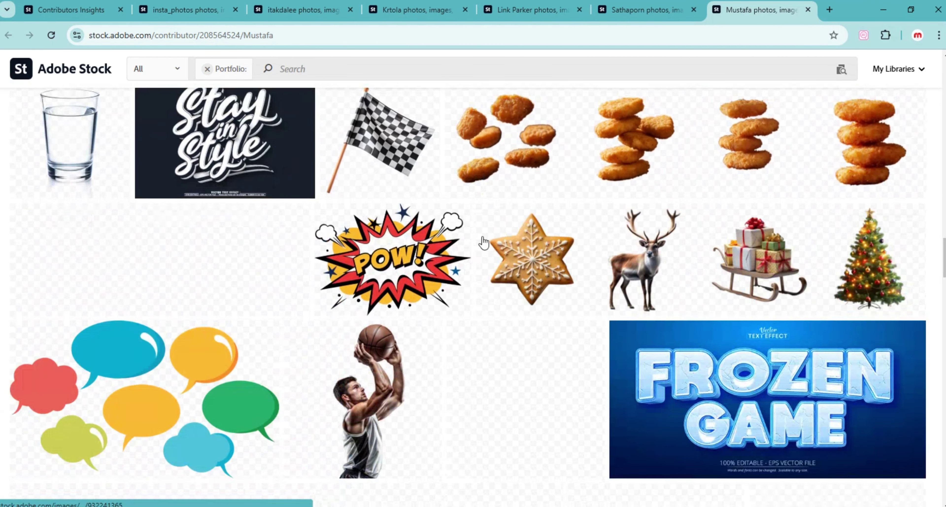
{"action": "scroll", "coordinate": [536, 335], "scroll_direction": "down", "scroll_amount": 15}
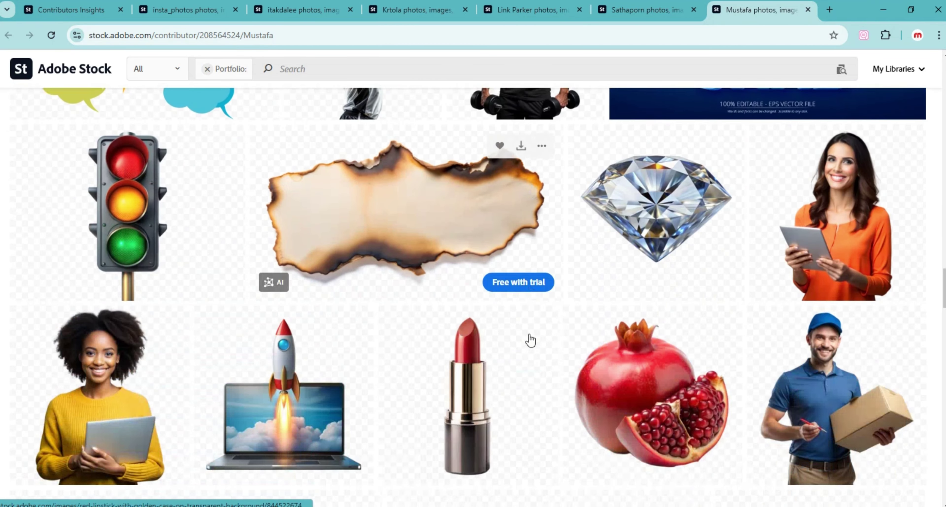
{"action": "scroll", "coordinate": [526, 343], "scroll_direction": "down", "scroll_amount": 12}
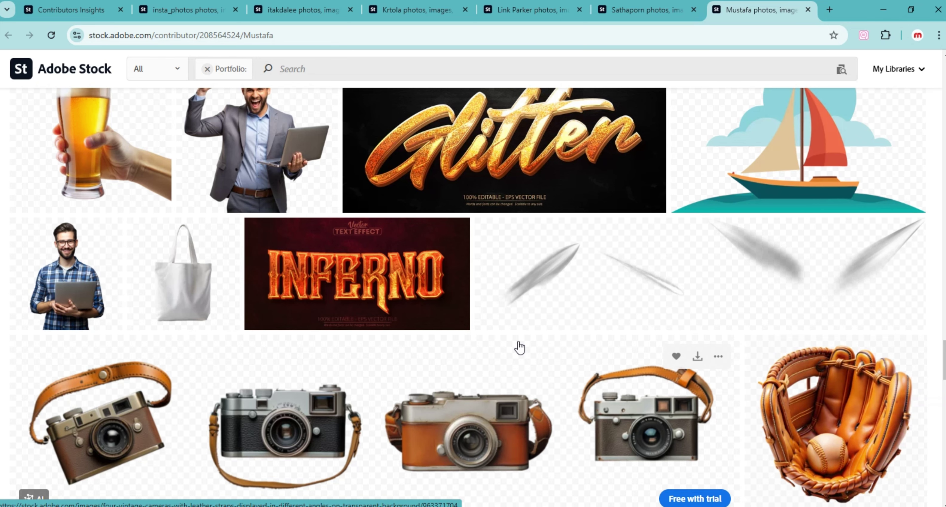
- Return to the second-to-last contributor's portfolio and look back through its isolated objects for a subject to recreate
{"action": "left_click", "coordinate": [620, 8]}
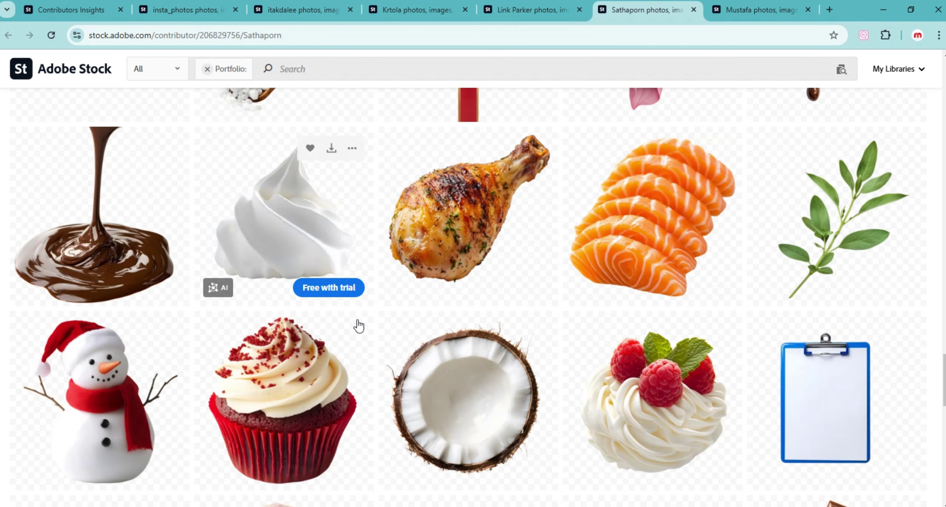
{"action": "scroll", "coordinate": [375, 330], "scroll_direction": "up", "scroll_amount": 8}
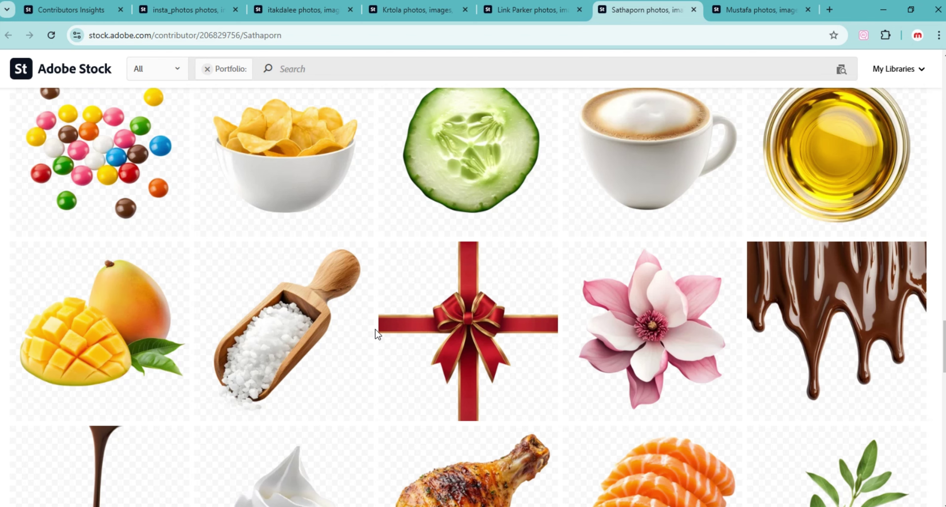
{"action": "scroll", "coordinate": [375, 329], "scroll_direction": "up", "scroll_amount": 4}
{"action": "scroll", "coordinate": [661, 371], "scroll_direction": "up", "scroll_amount": 1}
{"action": "scroll", "coordinate": [675, 374], "scroll_direction": "up", "scroll_amount": 10}
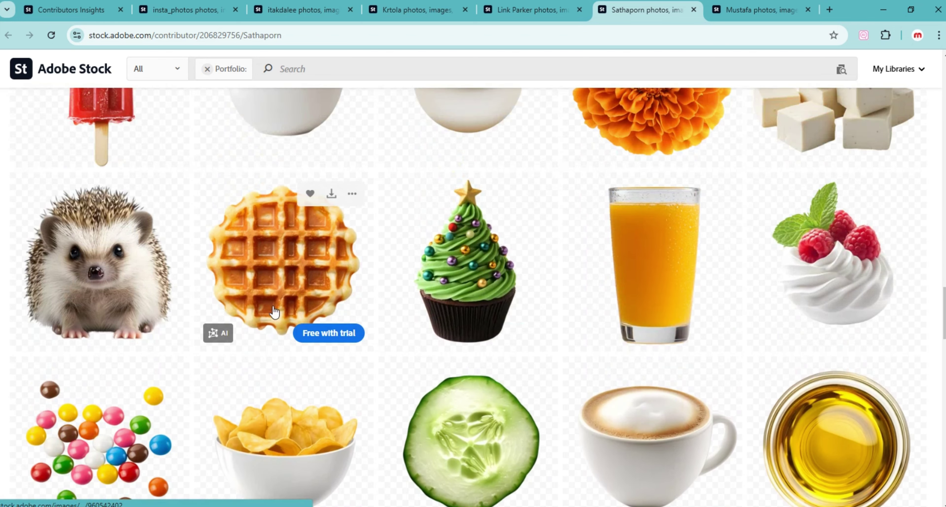
{"action": "scroll", "coordinate": [491, 395], "scroll_direction": "up", "scroll_amount": 5}
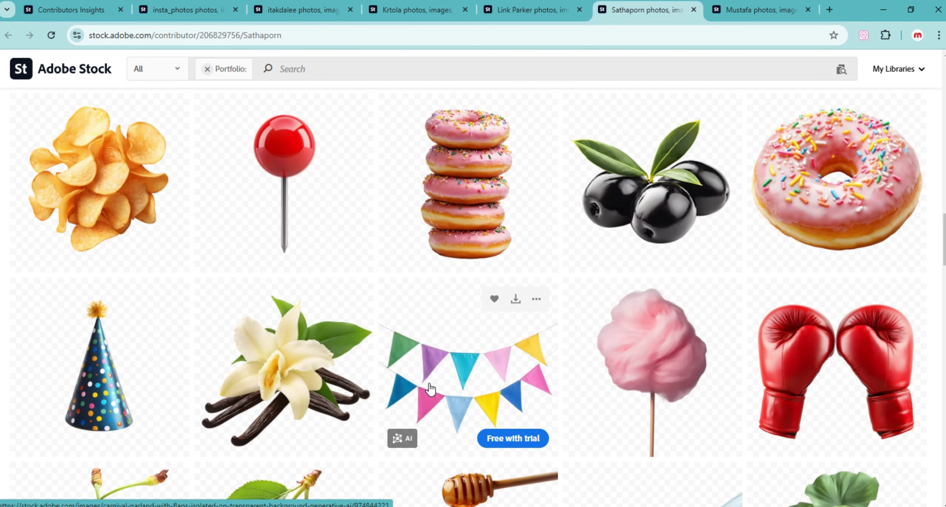
{"action": "scroll", "coordinate": [430, 389], "scroll_direction": "up", "scroll_amount": 10}
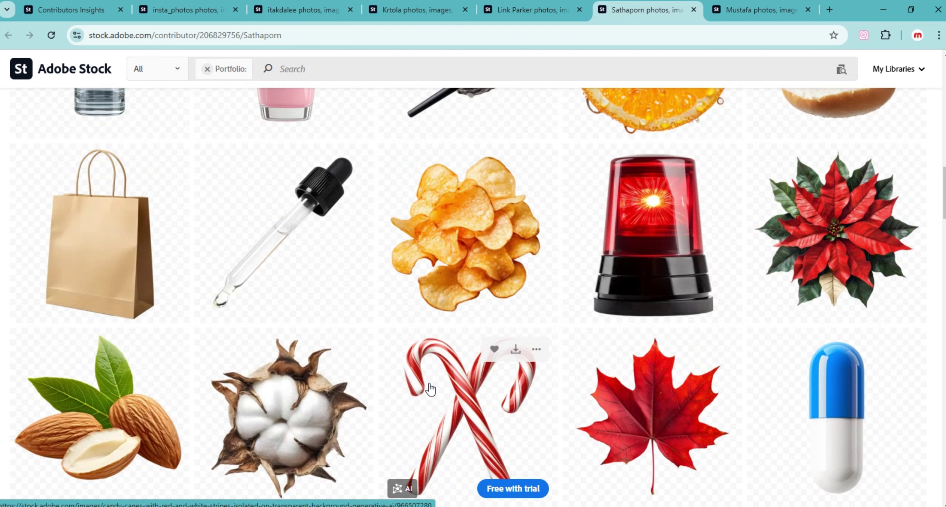
{"action": "scroll", "coordinate": [430, 388], "scroll_direction": "up", "scroll_amount": 10}
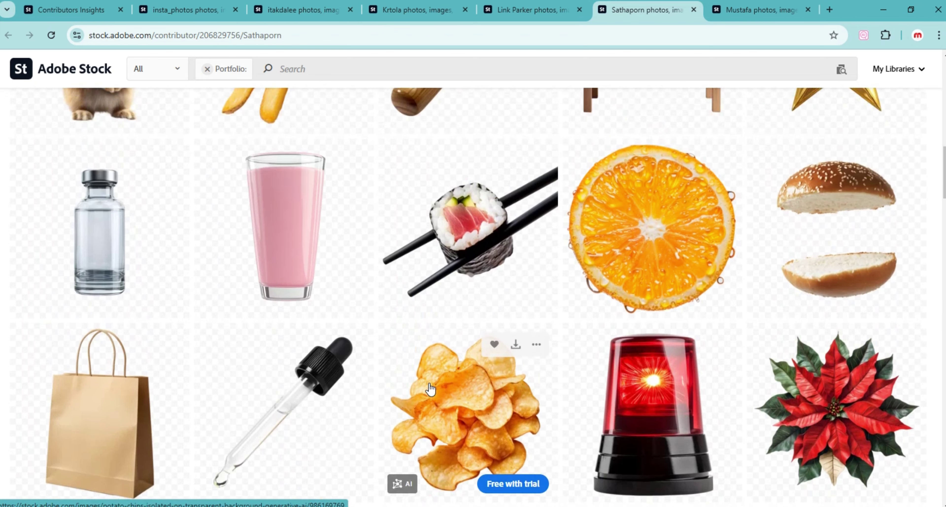
{"action": "scroll", "coordinate": [430, 388], "scroll_direction": "down", "scroll_amount": 8}
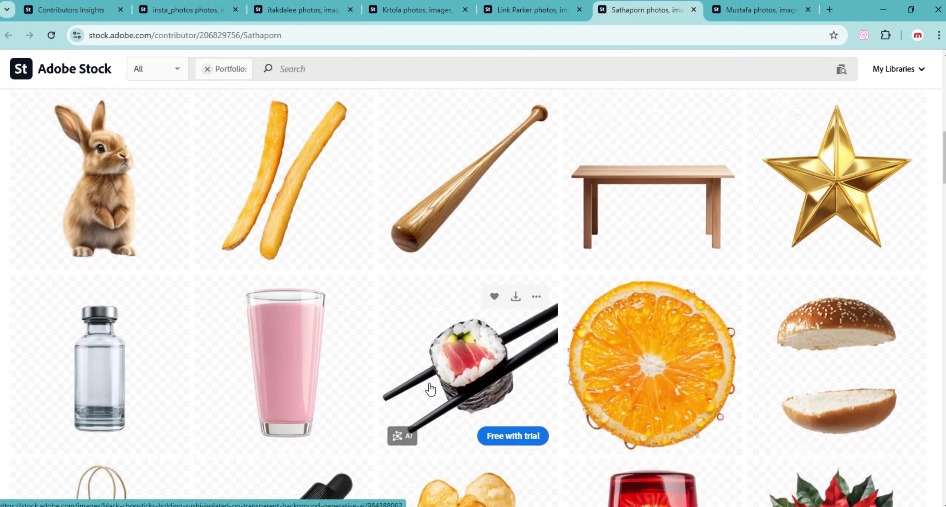
- Open the red emergency light image's detail page in a separate tab and switch to it
{"action": "right_click", "coordinate": [627, 319]}
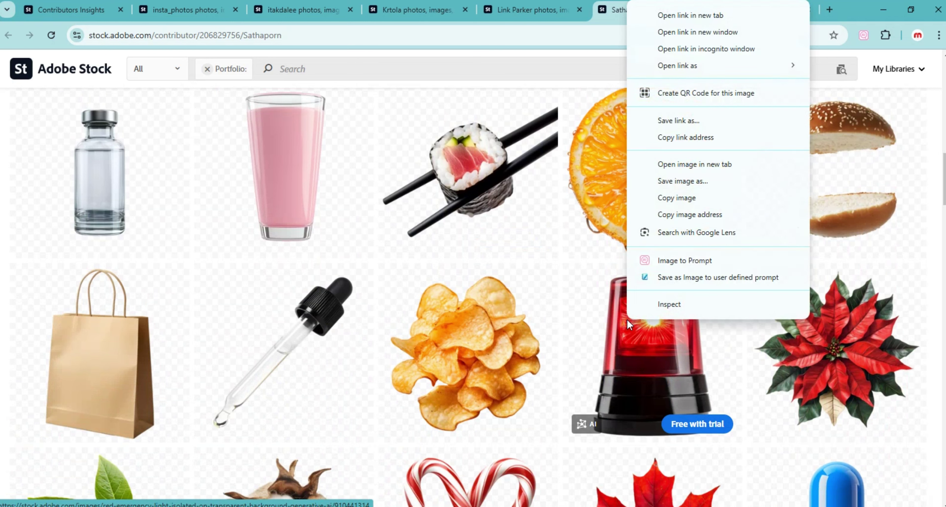
{"action": "left_click", "coordinate": [669, 18]}
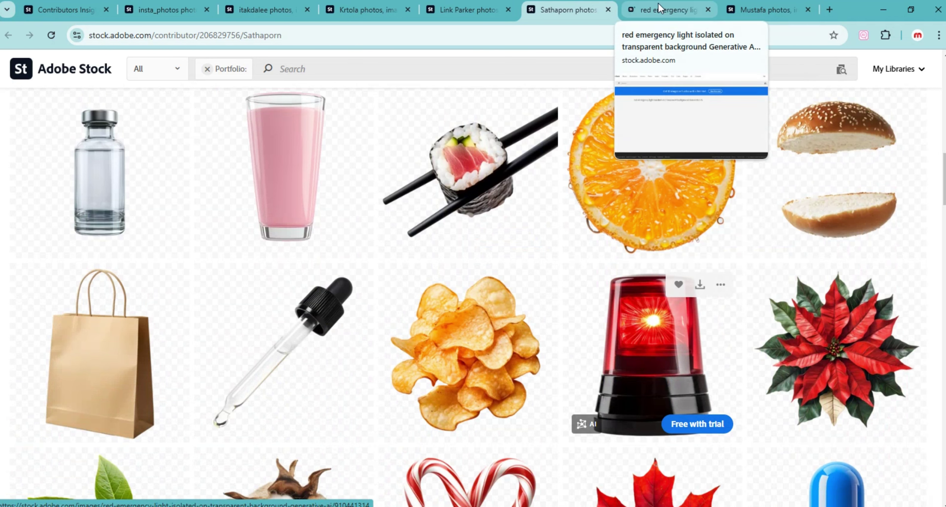
{"action": "left_click", "coordinate": [659, 9]}
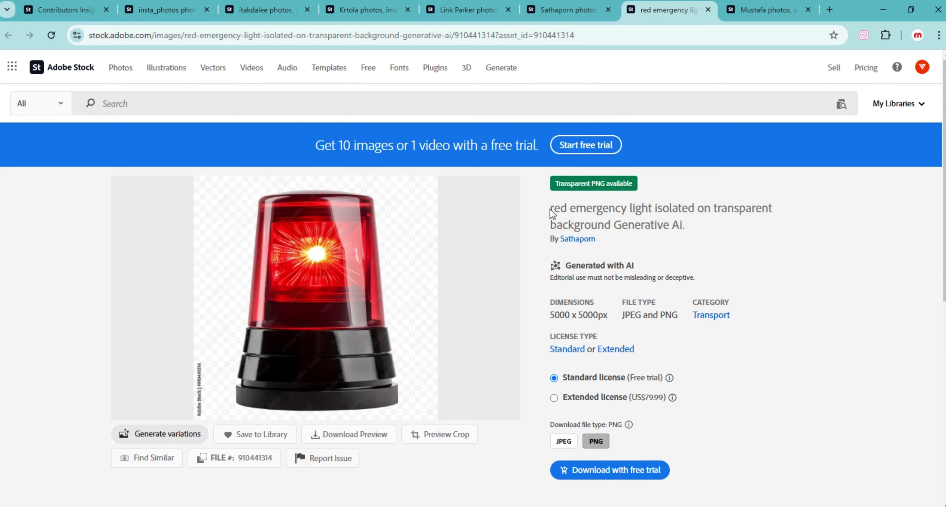
- Copy the words "red emergency light" from the image's title
{"action": "left_click_drag", "start_coordinate": [551, 210], "coordinate": [649, 209]}
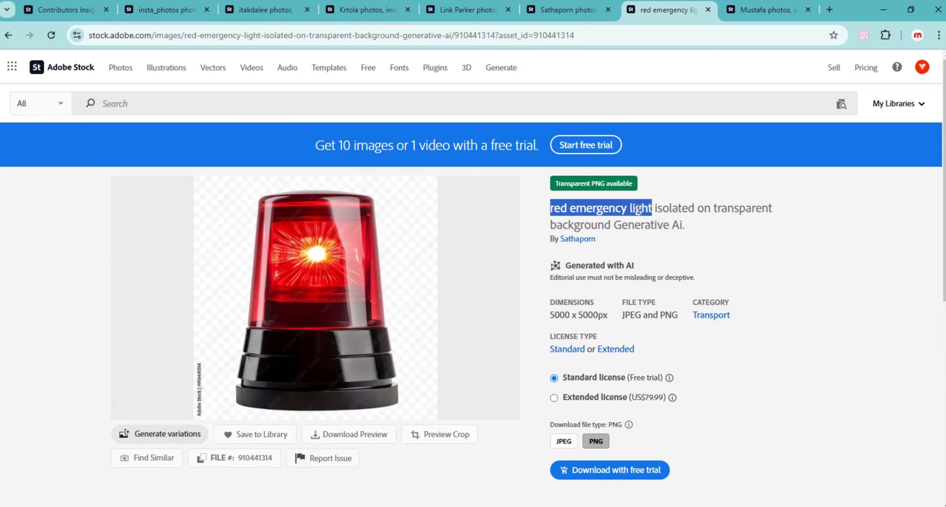
{"action": "right_click", "coordinate": [638, 210]}
{"action": "left_click", "coordinate": [638, 221]}
- Switch to Leonardo.Ai's Image Creation page and paste "red emergency light" as the prompt
{"action": "key", "text": "alt+Tab"}
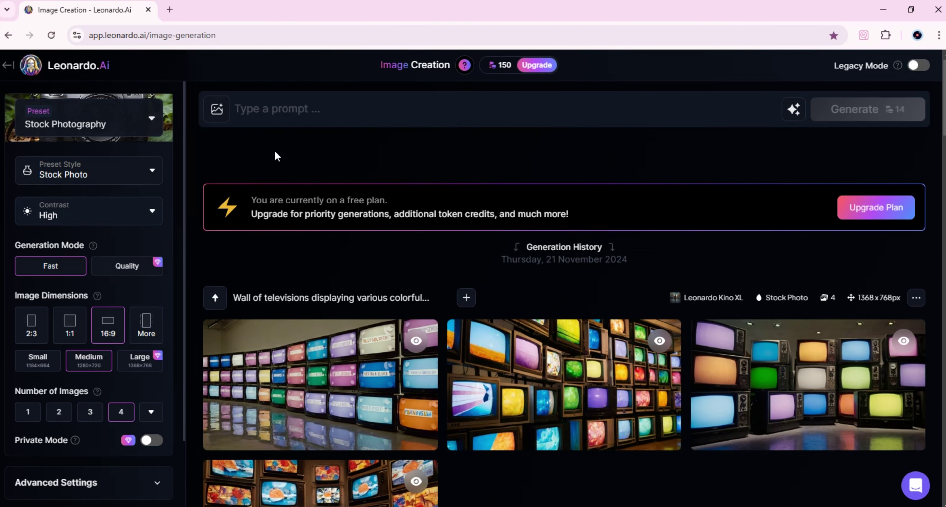
{"action": "left_click", "coordinate": [265, 111]}
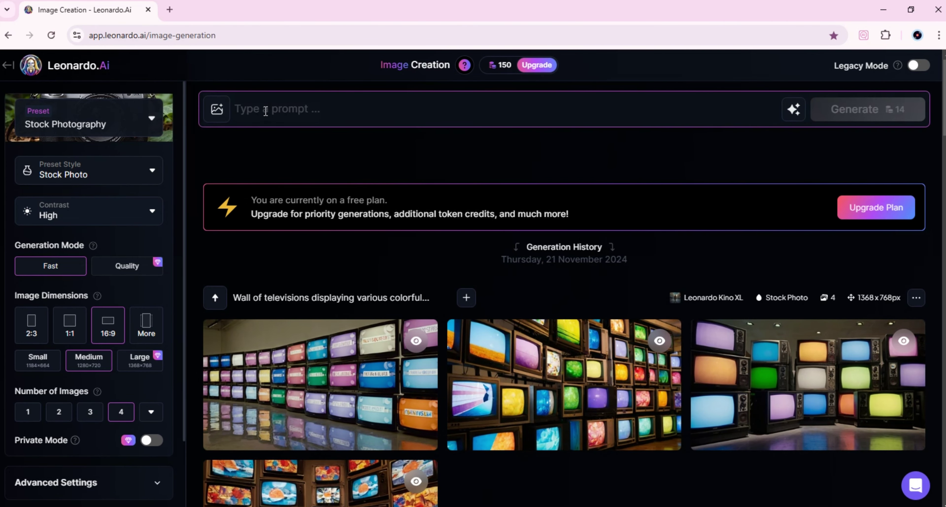
{"action": "key", "text": "ctrl+v"}
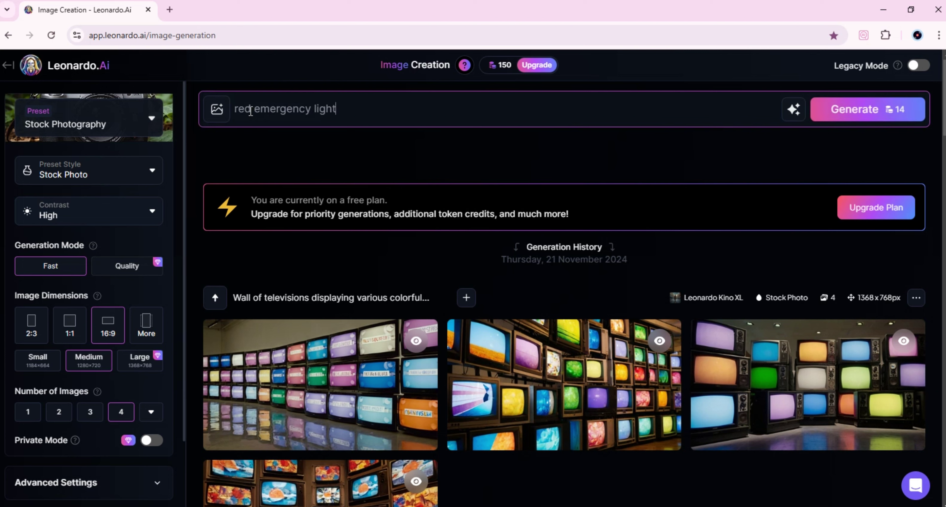
{"action": "left_click_drag", "start_coordinate": [361, 112], "coordinate": [232, 110]}
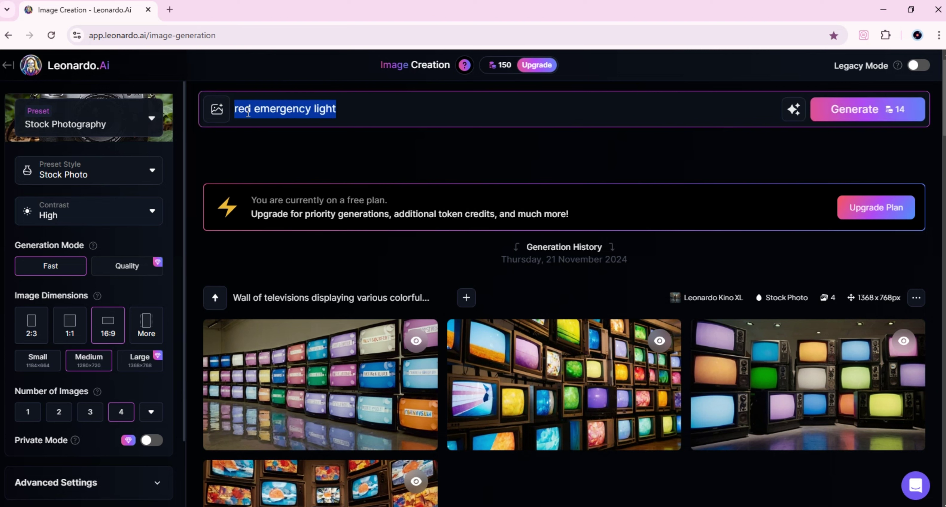
{"action": "left_click", "coordinate": [254, 157]}
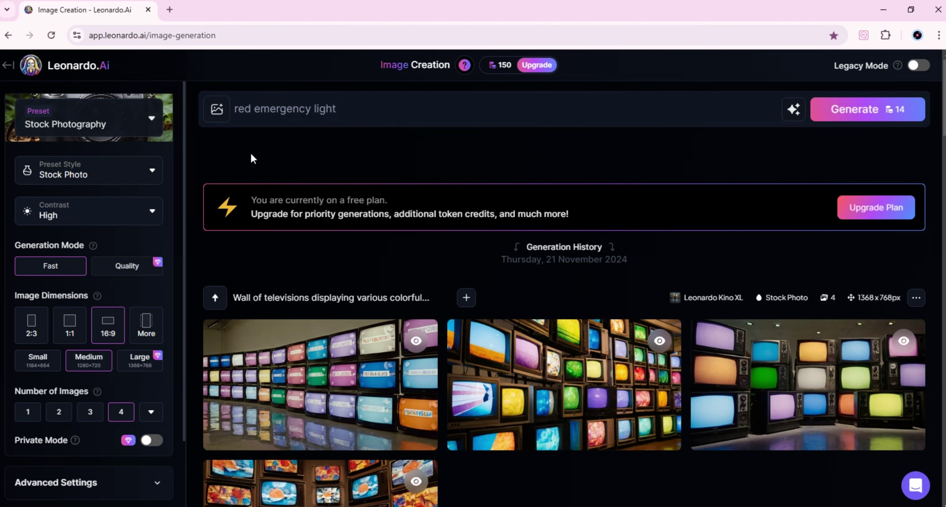
- Review the preset, preset style and contrast options, keeping Stock Photography, Stock Photo and High
{"action": "left_click", "coordinate": [152, 125]}
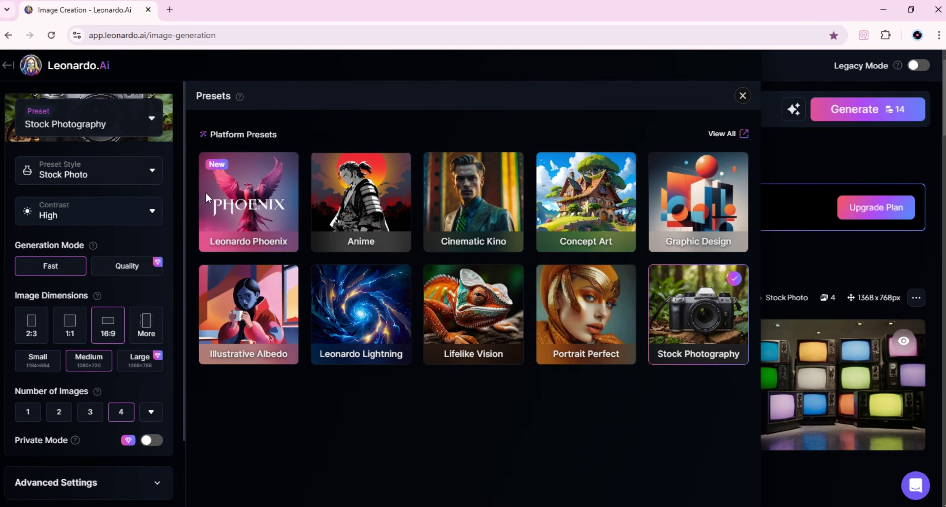
{"action": "left_click", "coordinate": [137, 179]}
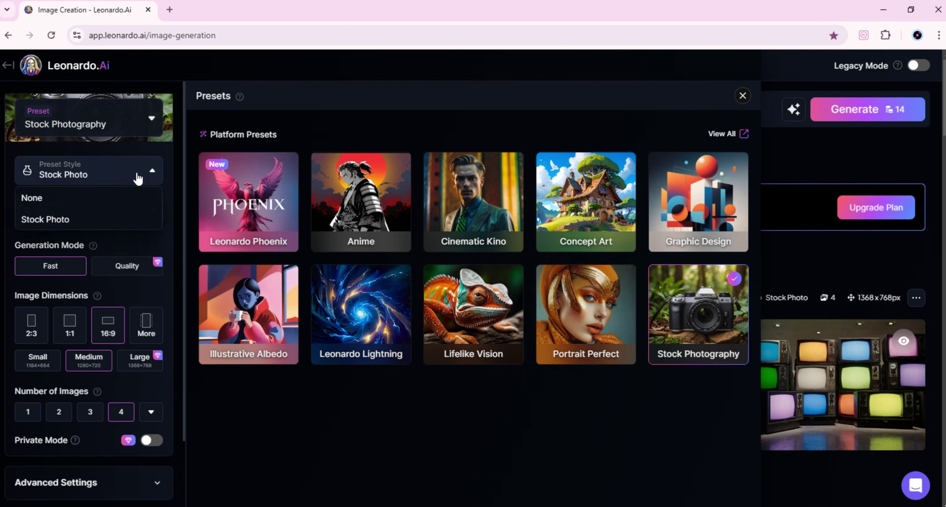
{"action": "left_click", "coordinate": [269, 414]}
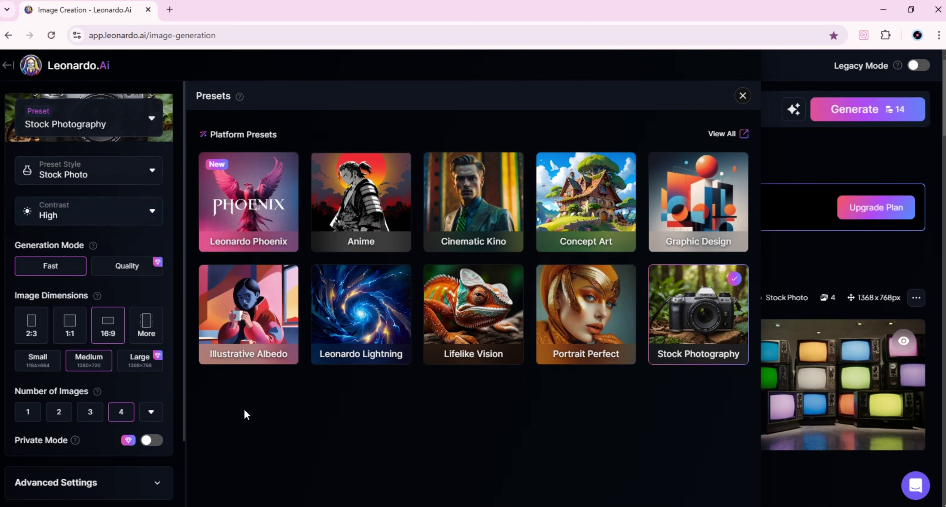
{"action": "left_click", "coordinate": [156, 216]}
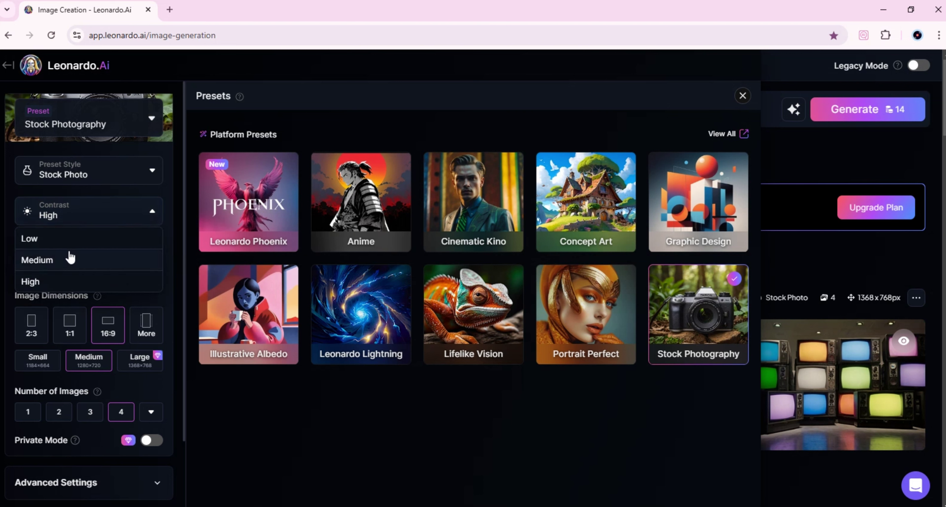
{"action": "left_click", "coordinate": [41, 282]}
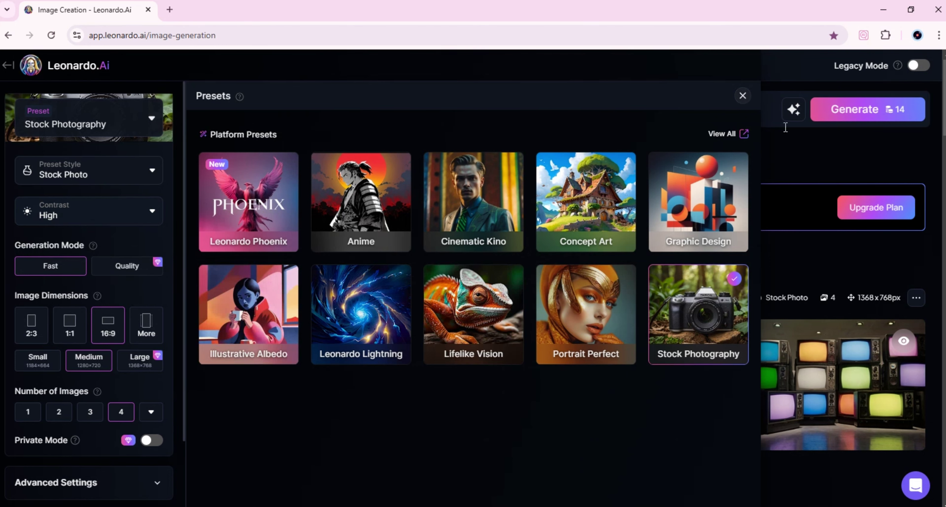
{"action": "left_click", "coordinate": [742, 96]}
- Generate four images from the "red emergency light" prompt and view the first result enlarged
{"action": "left_click_drag", "start_coordinate": [348, 108], "coordinate": [234, 108]}
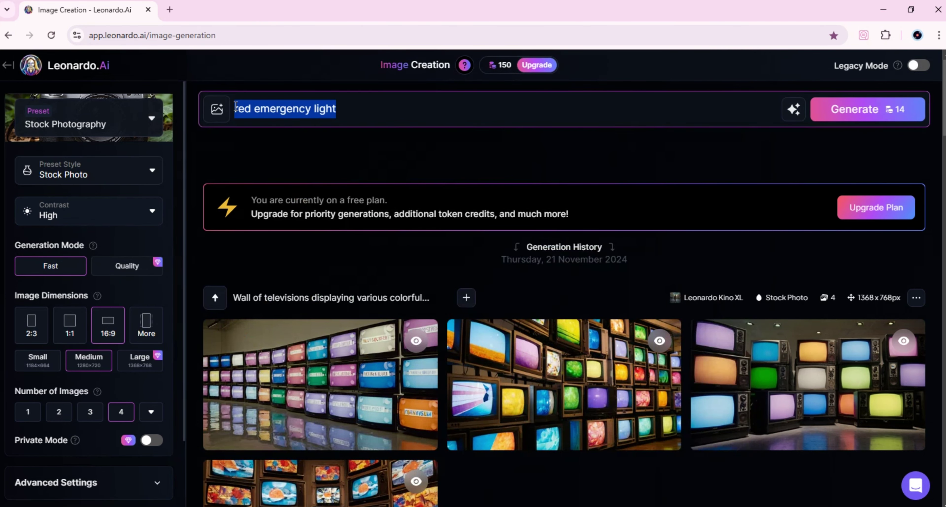
{"action": "left_click", "coordinate": [353, 109]}
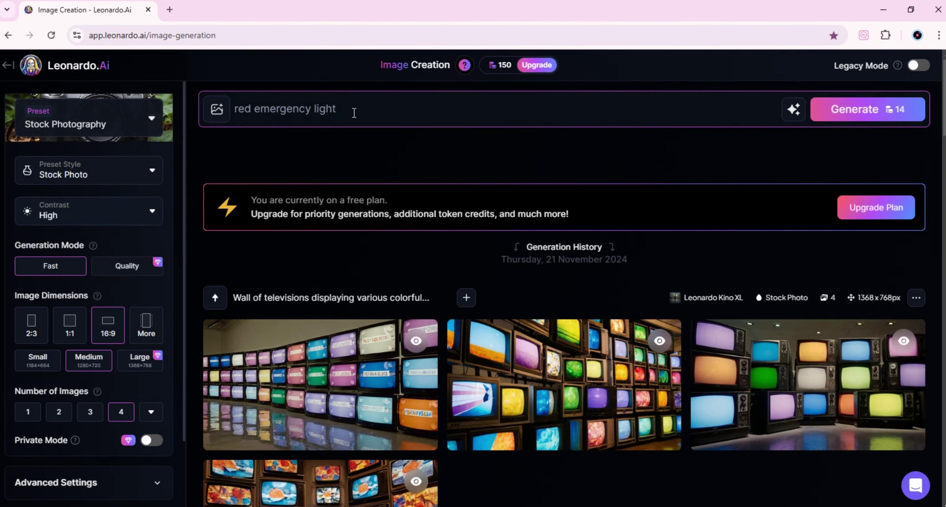
{"action": "left_click", "coordinate": [857, 118]}
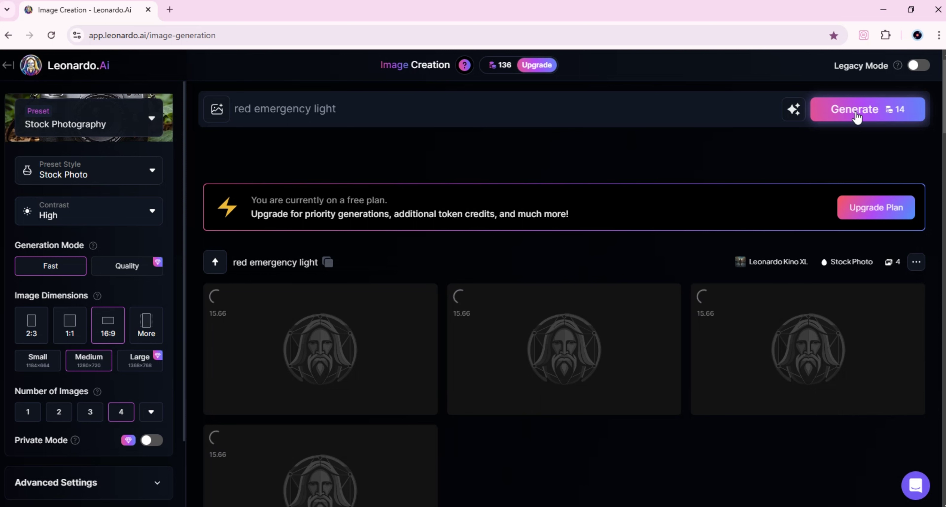
{"action": "scroll", "coordinate": [329, 221], "scroll_direction": "down", "scroll_amount": 3}
{"action": "left_click", "coordinate": [330, 221]}
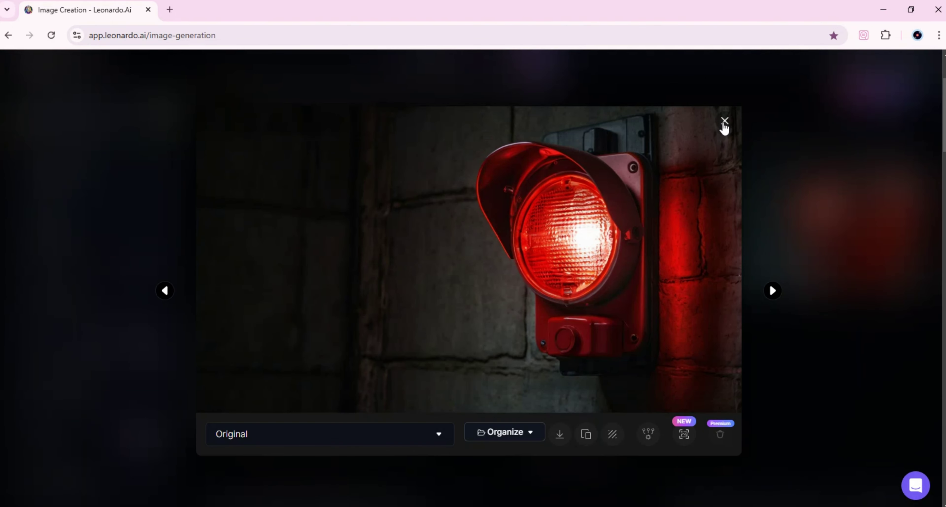
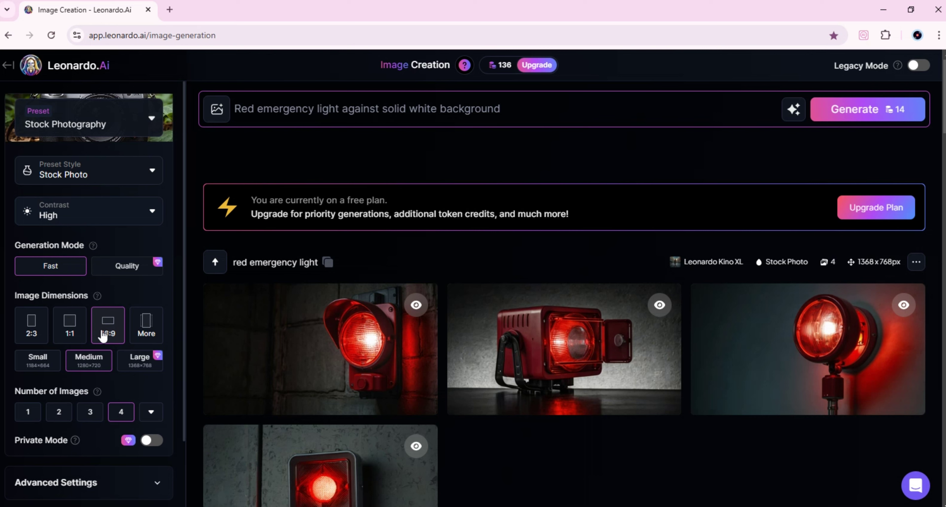
- Set the image dimensions to 1:1 for the solid white background prompt
{"action": "left_click", "coordinate": [81, 330]}
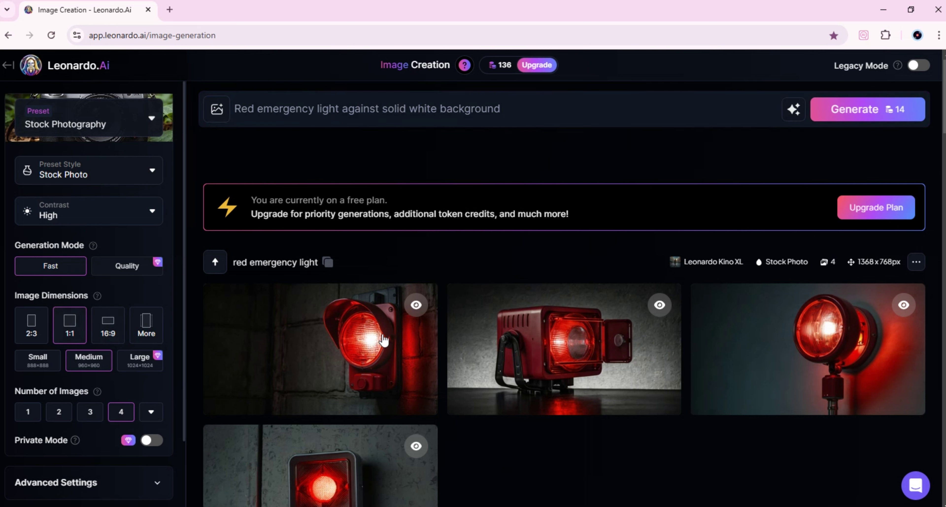
- Generate four 1:1 images from the "Red emergency light against solid white background" prompt
{"action": "scroll", "coordinate": [515, 346], "scroll_direction": "down", "scroll_amount": 3}
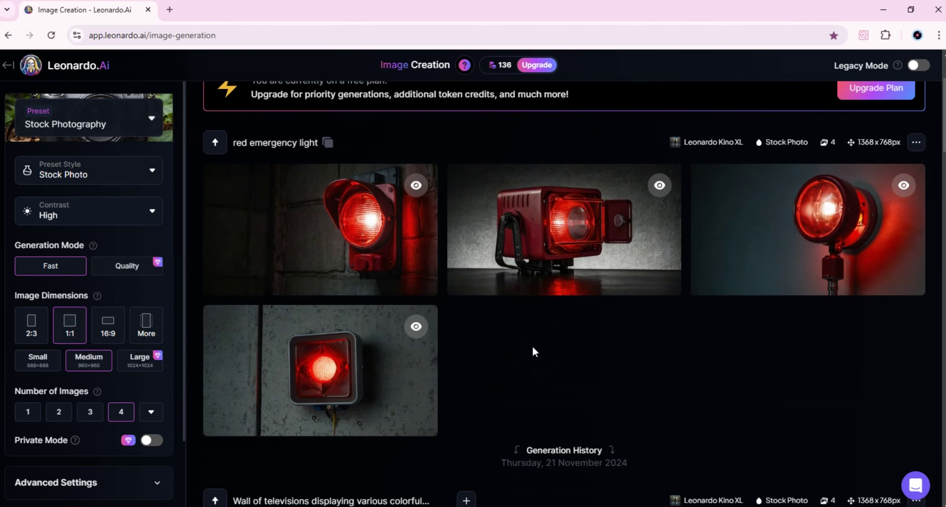
{"action": "scroll", "coordinate": [533, 347], "scroll_direction": "up", "scroll_amount": 1}
{"action": "scroll", "coordinate": [224, 245], "scroll_direction": "up", "scroll_amount": 3}
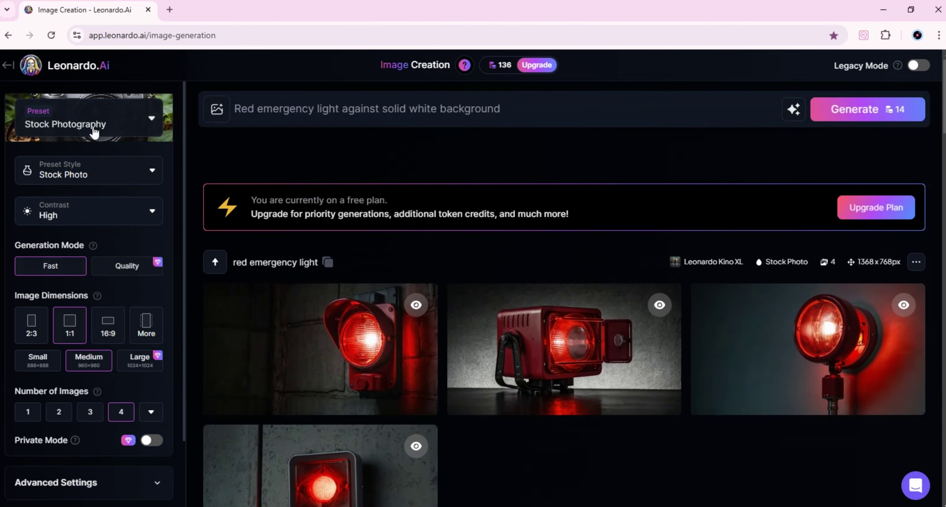
{"action": "left_click", "coordinate": [845, 116]}
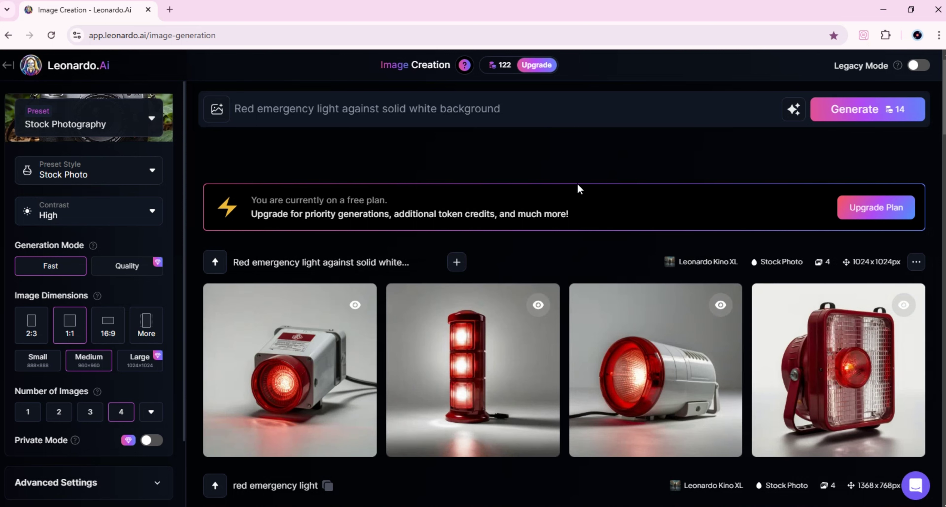
- View the first three white-background results enlarged one after another, closing each preview
{"action": "left_click", "coordinate": [336, 356]}
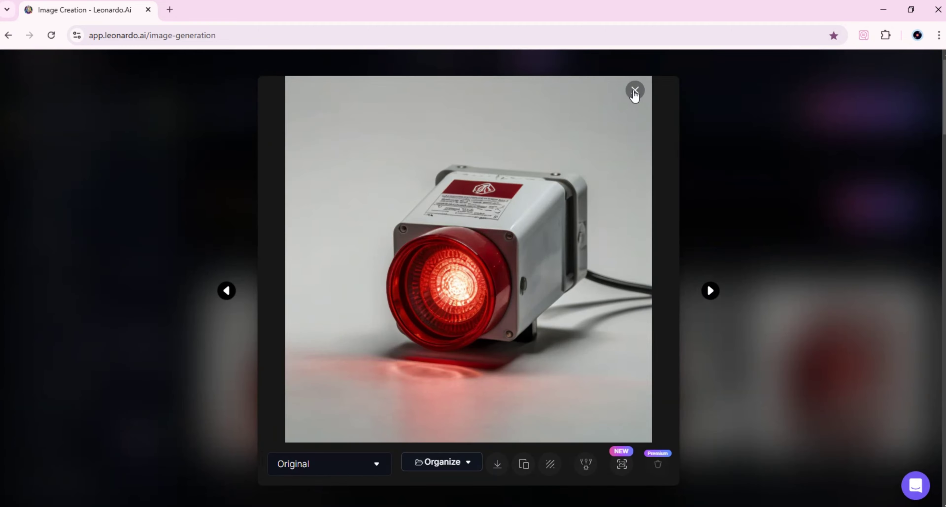
{"action": "left_click", "coordinate": [634, 92]}
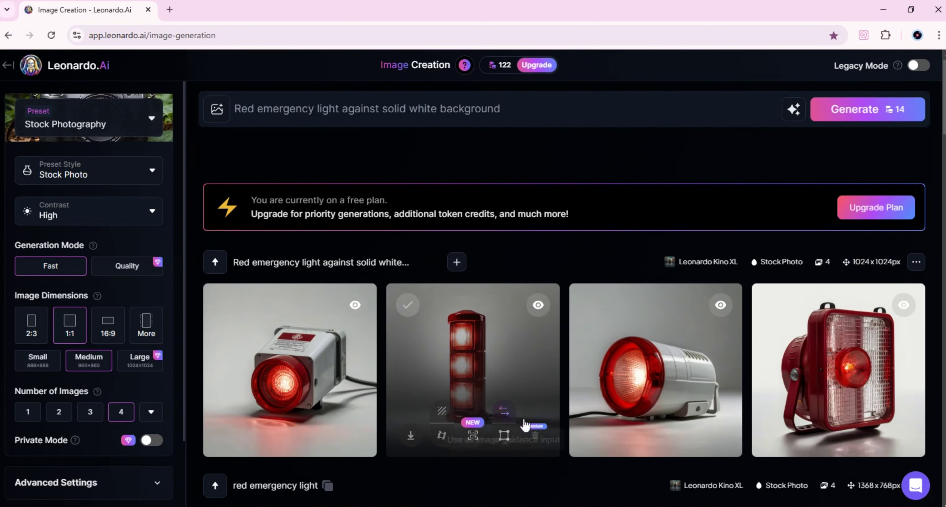
{"action": "left_click", "coordinate": [483, 344]}
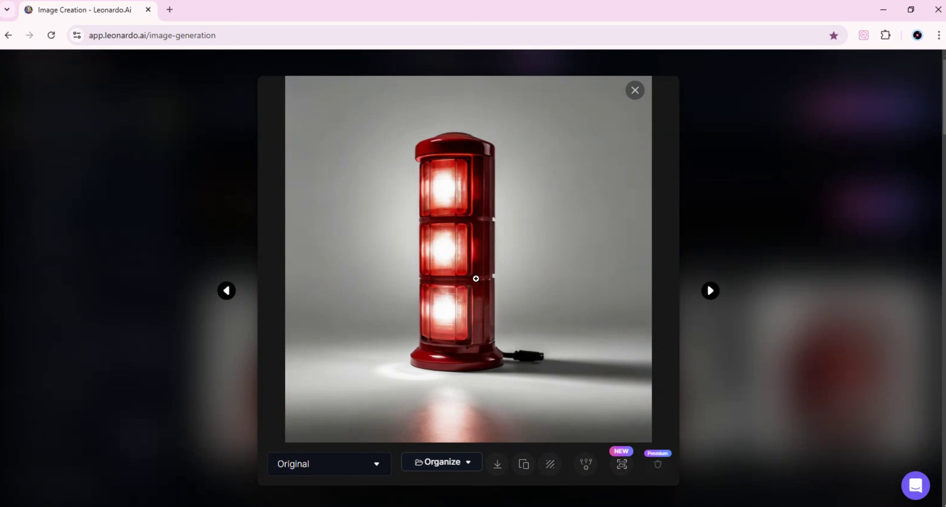
{"action": "left_click", "coordinate": [634, 91]}
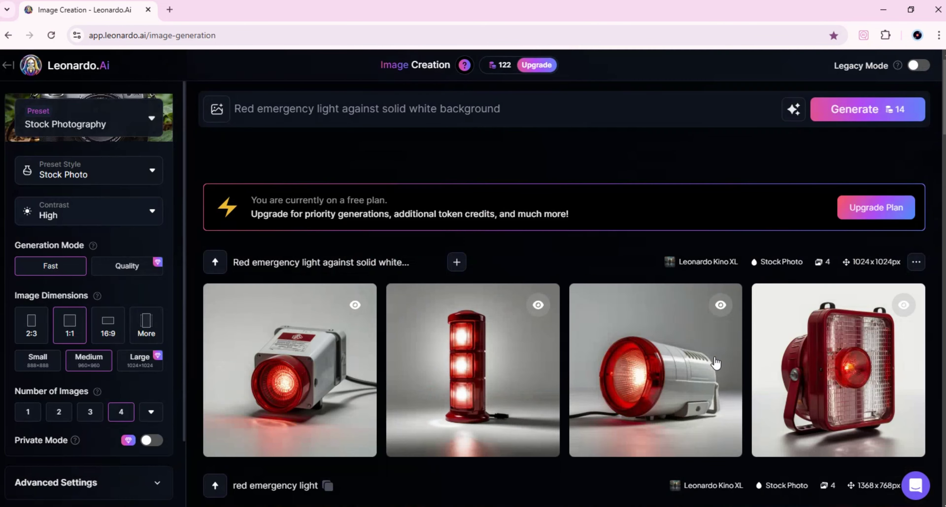
{"action": "left_click", "coordinate": [700, 360]}
{"action": "key", "text": "Escape"}
- Add "top view" after "light" in the prompt, generate four images, and correct the misspelled "view" in the prompt
{"action": "left_click", "coordinate": [341, 109]}
{"action": "type", "text": "top vi"}
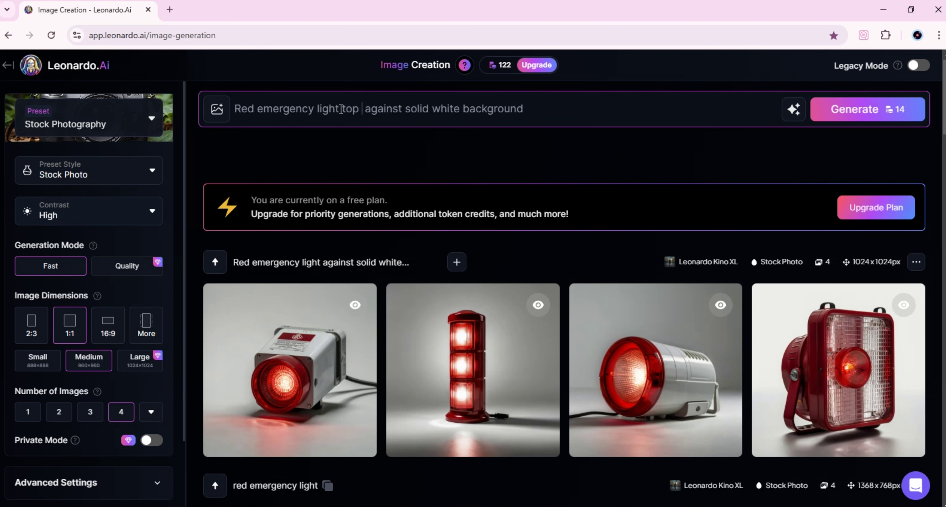
{"action": "type", "text": "we"}
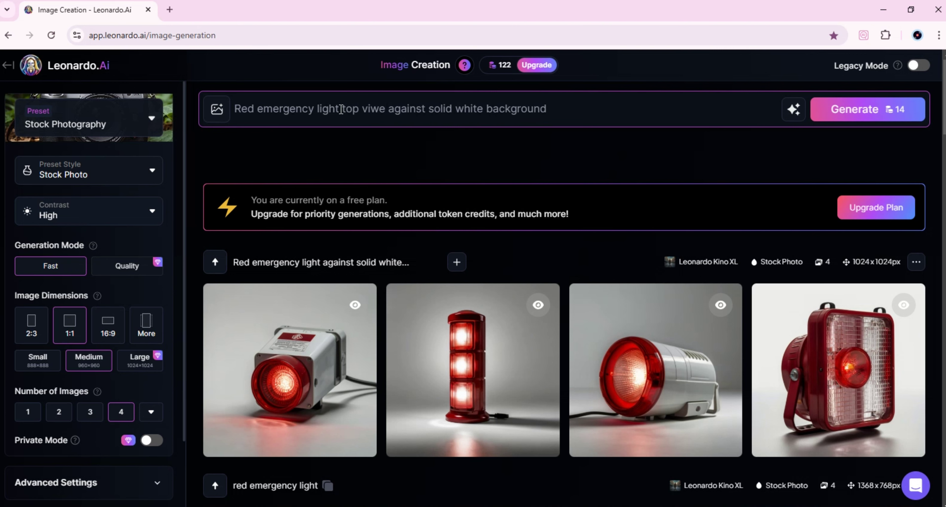
{"action": "key", "text": "Return"}
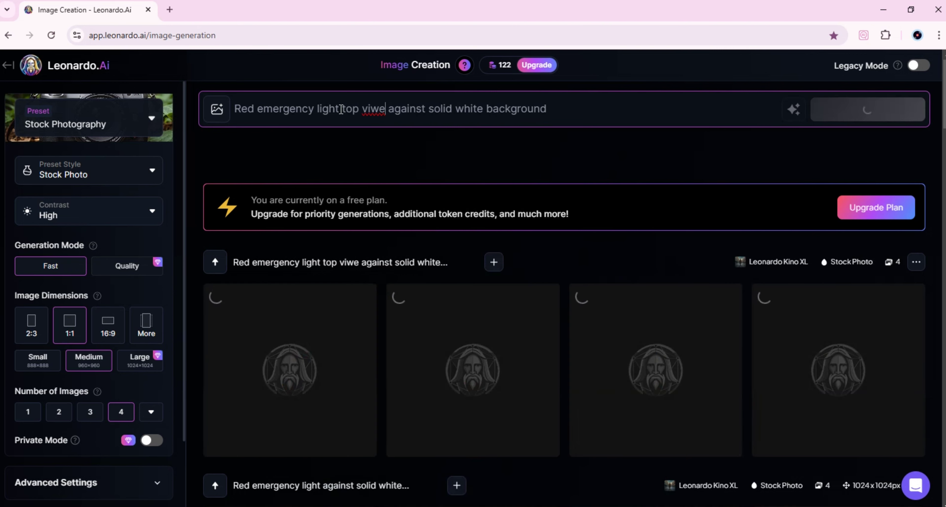
{"action": "right_click", "coordinate": [373, 110]}
{"action": "left_click", "coordinate": [431, 135]}
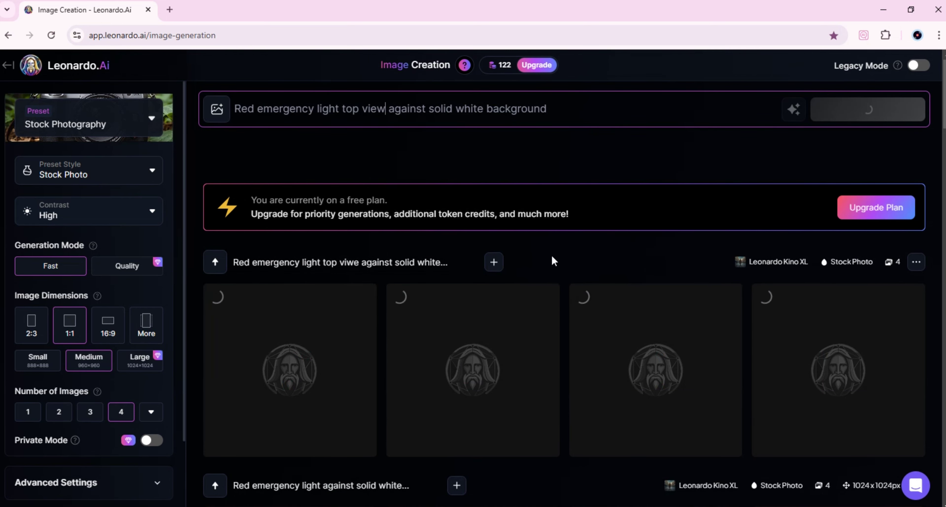
- Review the top-view results and view the round red light, the third image, enlarged
{"action": "scroll", "coordinate": [551, 255], "scroll_direction": "down", "scroll_amount": 2}
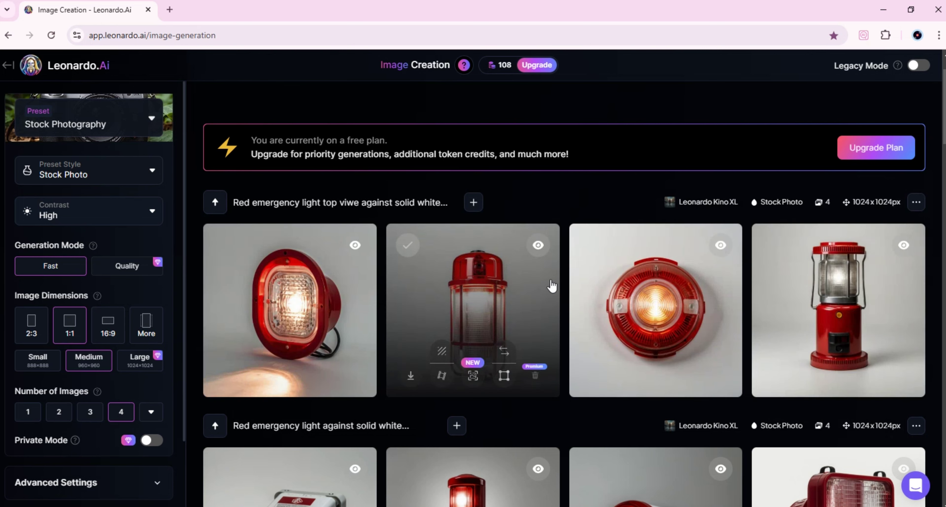
{"action": "scroll", "coordinate": [564, 401], "scroll_direction": "down", "scroll_amount": 1}
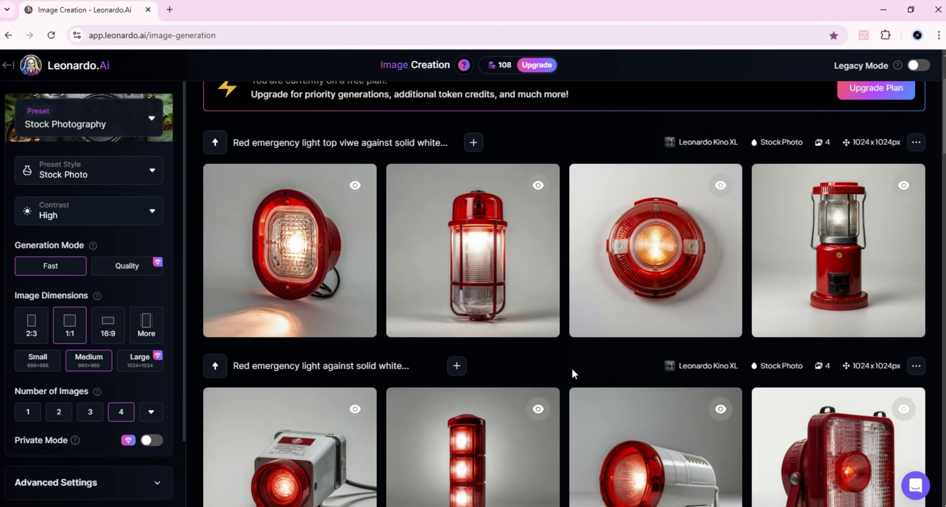
{"action": "left_click", "coordinate": [643, 253]}
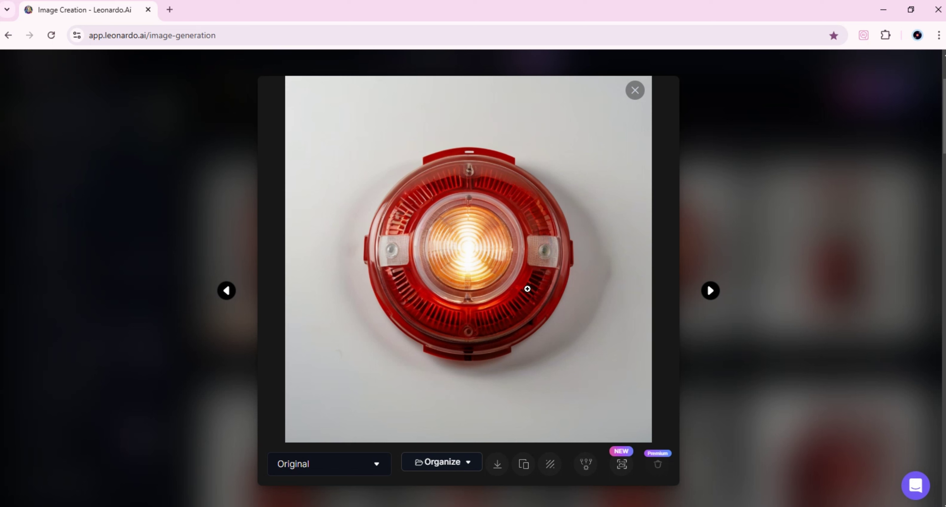
{"action": "key", "text": "Escape"}
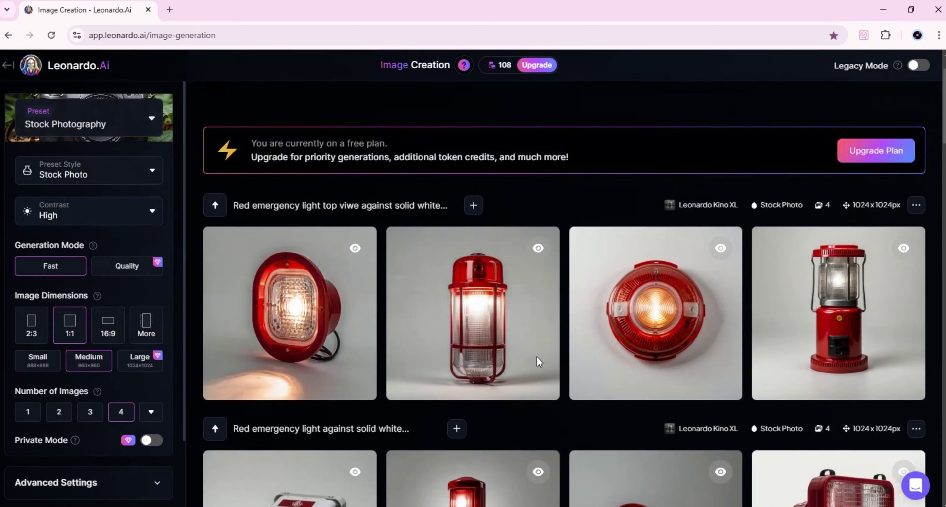
- Replace "top" with "side" in the prompt and generate four side-view images of the red emergency light
{"action": "left_click", "coordinate": [386, 111]}
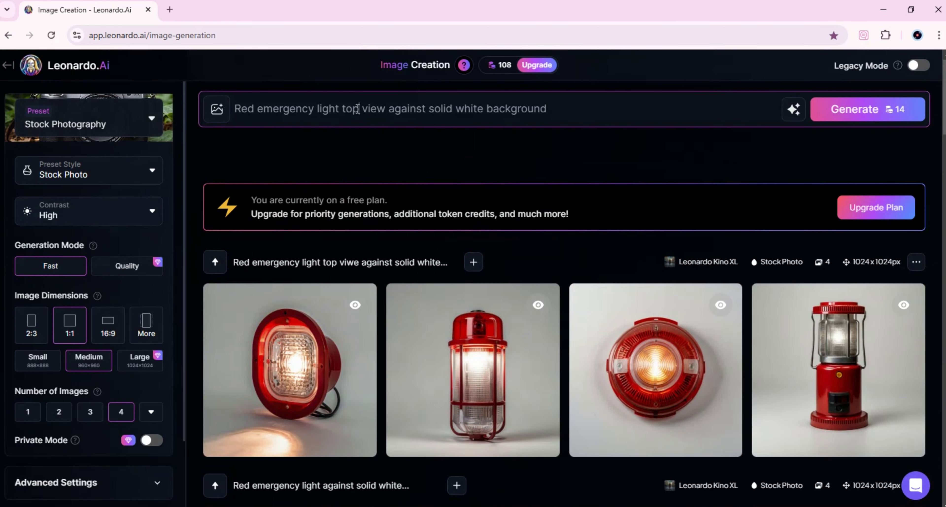
{"action": "left_click_drag", "start_coordinate": [359, 110], "coordinate": [342, 111]}
{"action": "type", "text": "side"}
{"action": "key", "text": "Return"}
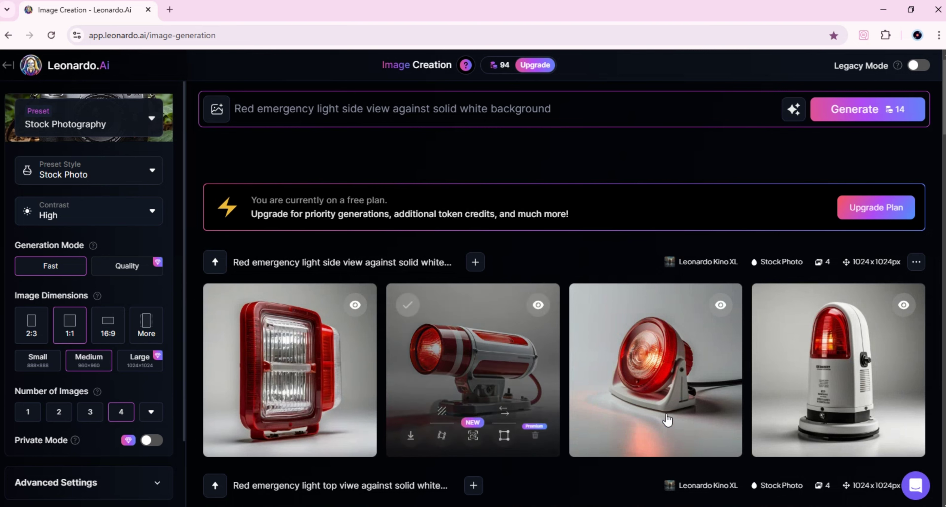
- View the second side-view result enlarged and compare the side-view images with the earlier generated batches
{"action": "mouse_move", "coordinate": [679, 413]}
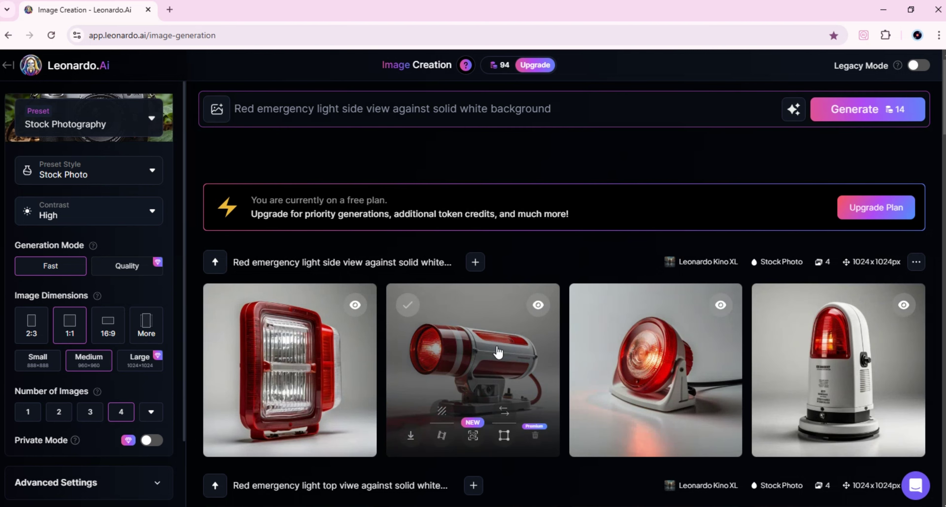
{"action": "left_click", "coordinate": [497, 349]}
{"action": "key", "text": "Escape"}
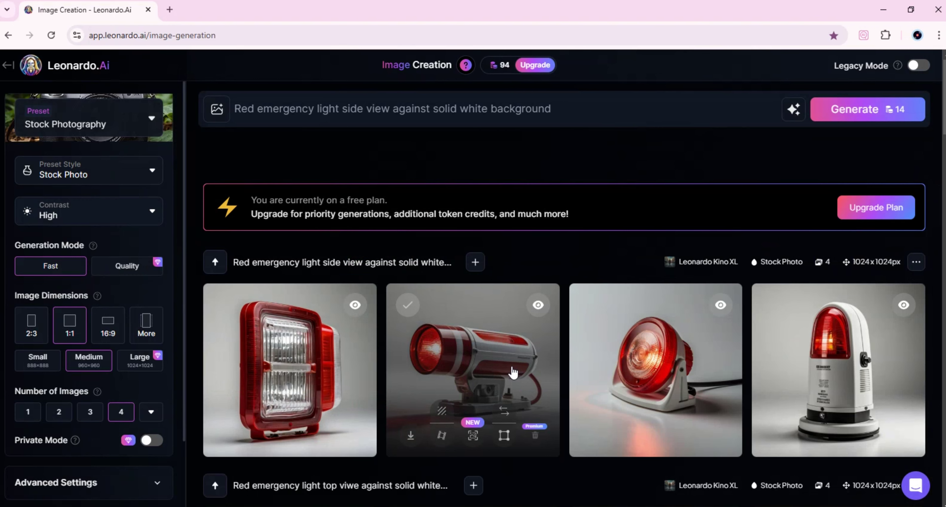
{"action": "scroll", "coordinate": [461, 369], "scroll_direction": "down", "scroll_amount": 7}
{"action": "scroll", "coordinate": [462, 369], "scroll_direction": "down", "scroll_amount": 7}
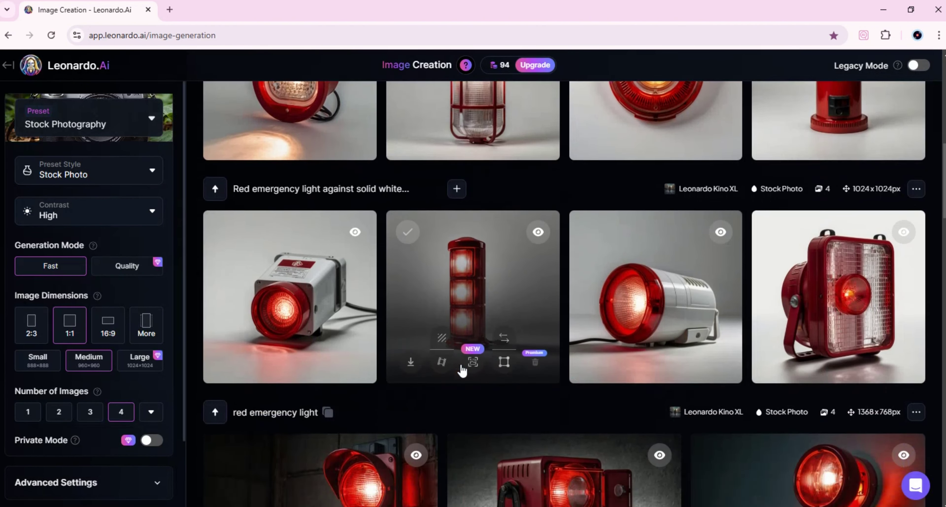
{"action": "scroll", "coordinate": [462, 369], "scroll_direction": "up", "scroll_amount": 14}
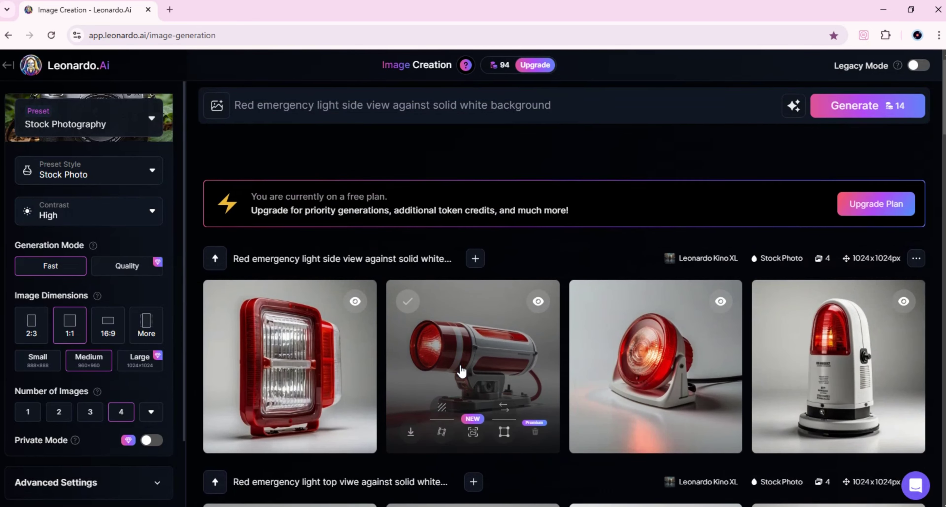
{"action": "scroll", "coordinate": [461, 369], "scroll_direction": "down", "scroll_amount": 5}
- Switch to the contributor's Adobe Stock portfolio and examine the subjects and backgrounds of its images
{"action": "scroll", "coordinate": [459, 370], "scroll_direction": "down", "scroll_amount": 6}
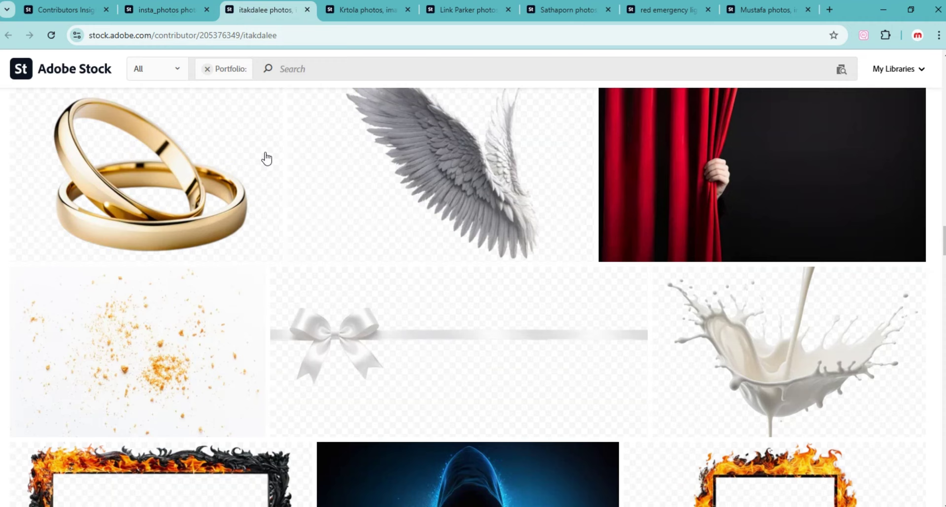
{"action": "scroll", "coordinate": [477, 323], "scroll_direction": "down", "scroll_amount": 6}
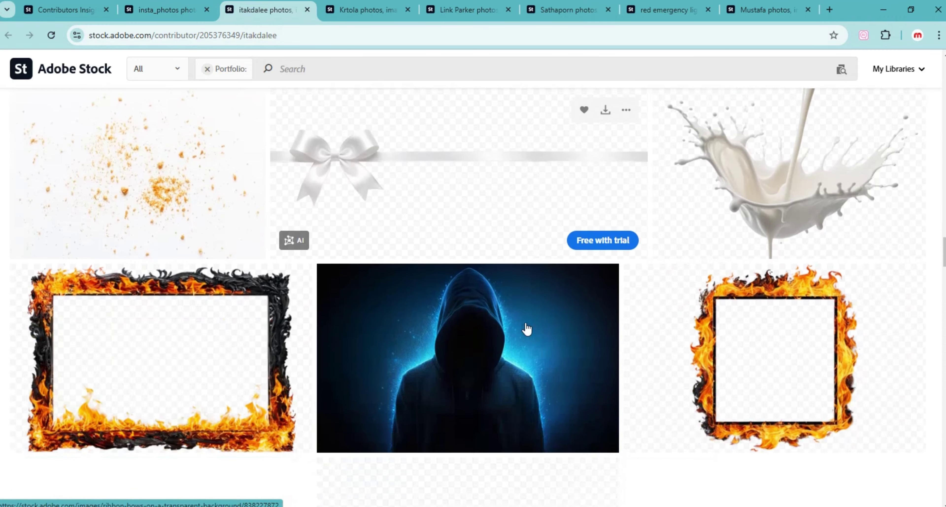
{"action": "scroll", "coordinate": [487, 327], "scroll_direction": "down", "scroll_amount": 15}
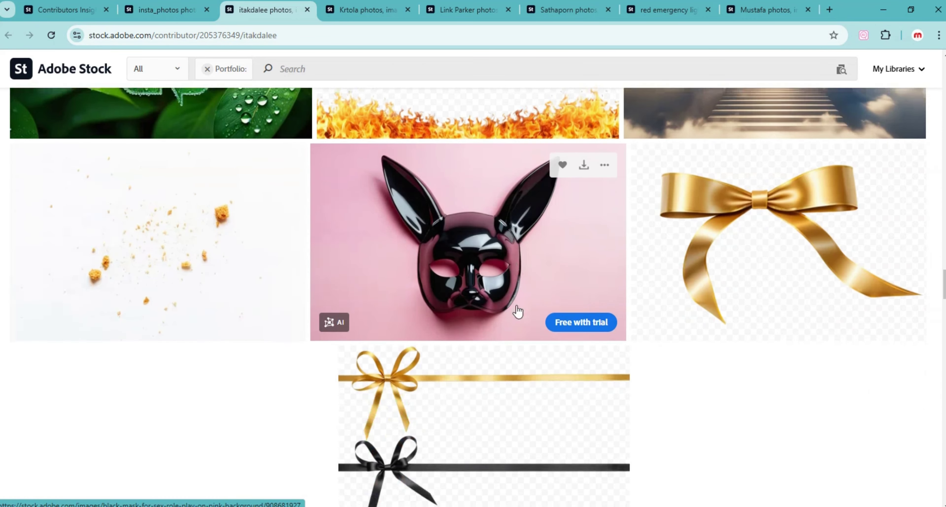
{"action": "scroll", "coordinate": [518, 313], "scroll_direction": "down", "scroll_amount": 15}
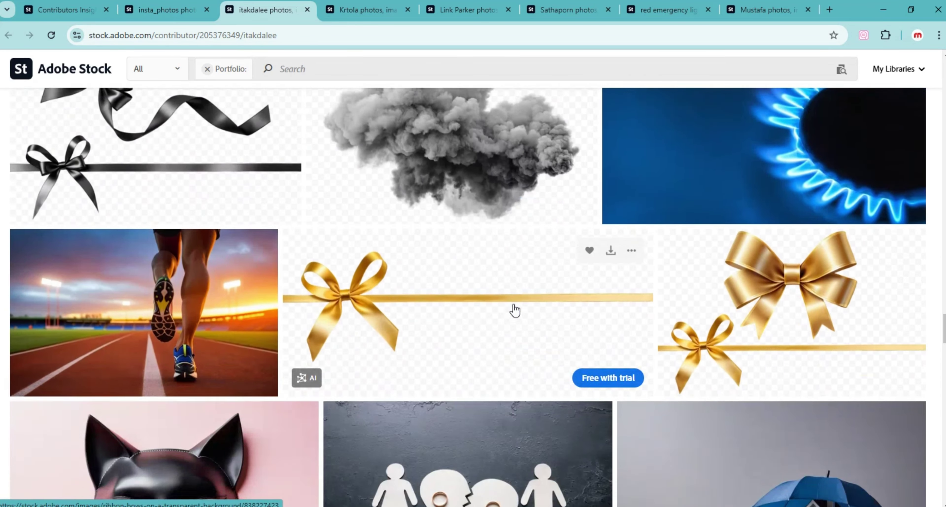
{"action": "scroll", "coordinate": [514, 310], "scroll_direction": "down", "scroll_amount": 8}
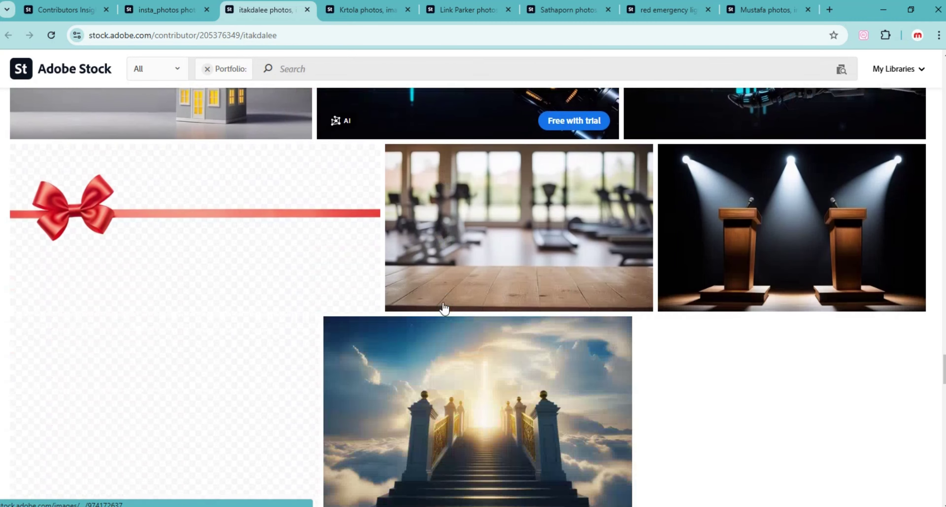
{"action": "scroll", "coordinate": [442, 300], "scroll_direction": "down", "scroll_amount": 8}
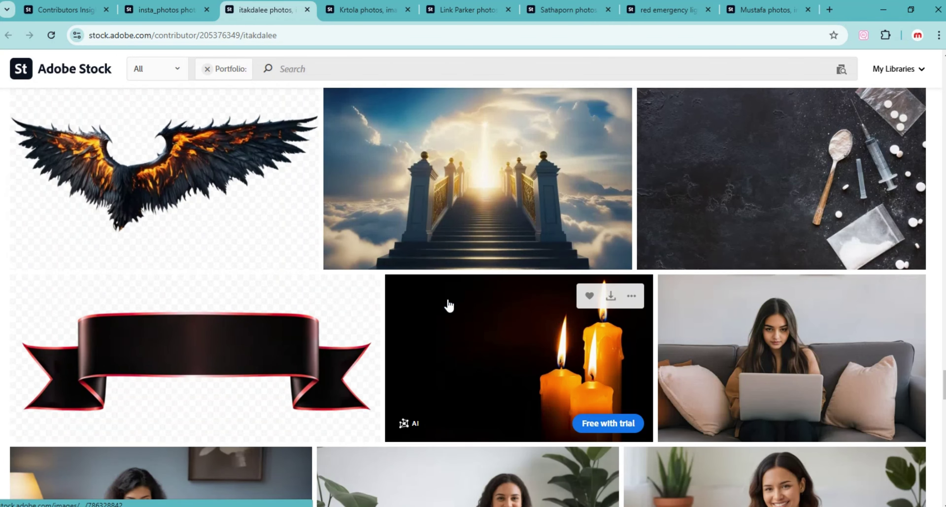
{"action": "scroll", "coordinate": [622, 295], "scroll_direction": "down", "scroll_amount": 10}
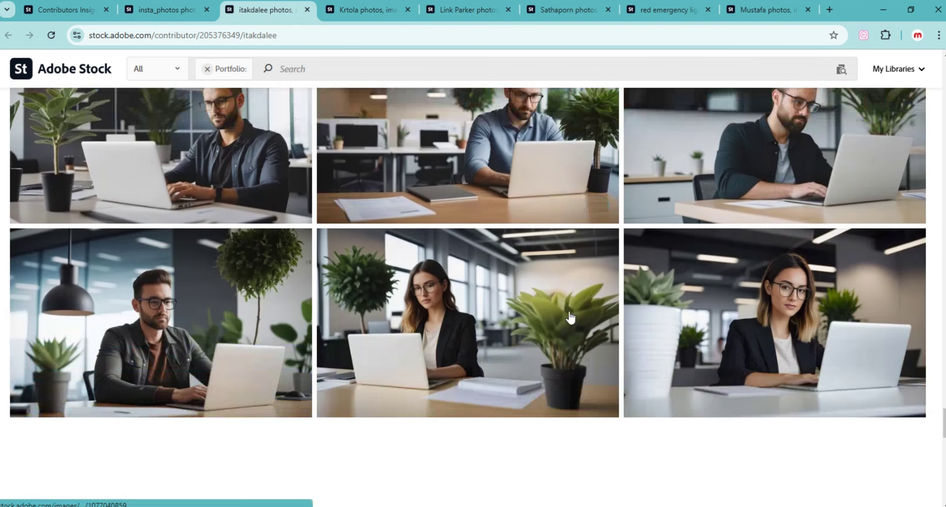
{"action": "scroll", "coordinate": [524, 315], "scroll_direction": "down", "scroll_amount": 3}
{"action": "scroll", "coordinate": [621, 342], "scroll_direction": "up", "scroll_amount": 12}
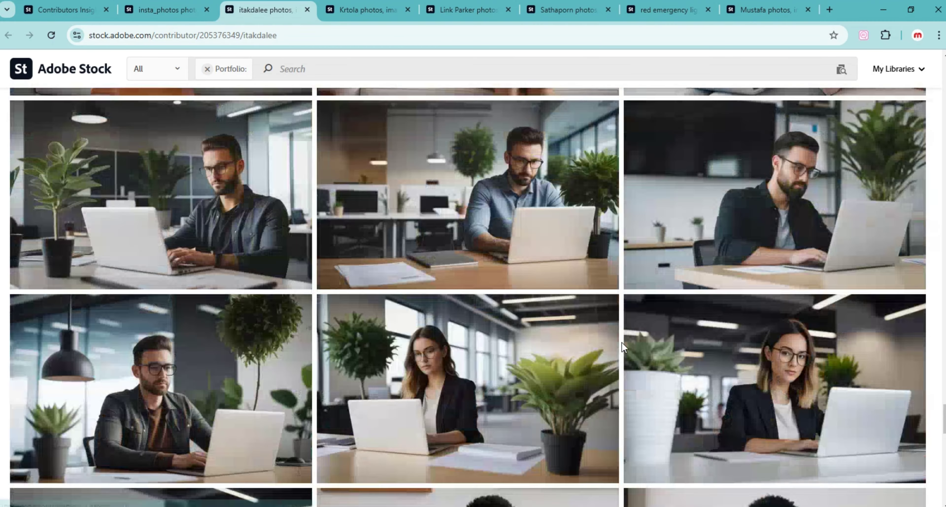
{"action": "scroll", "coordinate": [622, 342], "scroll_direction": "up", "scroll_amount": 10}
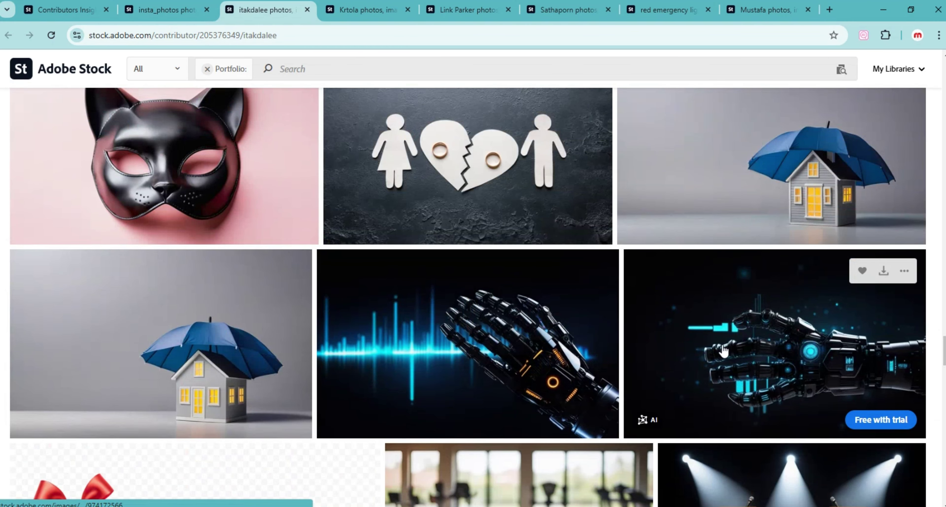
- Open the robotic hand image with the blue glowing background in a new tab and display its page
{"action": "right_click", "coordinate": [706, 327]}
{"action": "left_click", "coordinate": [747, 17]}
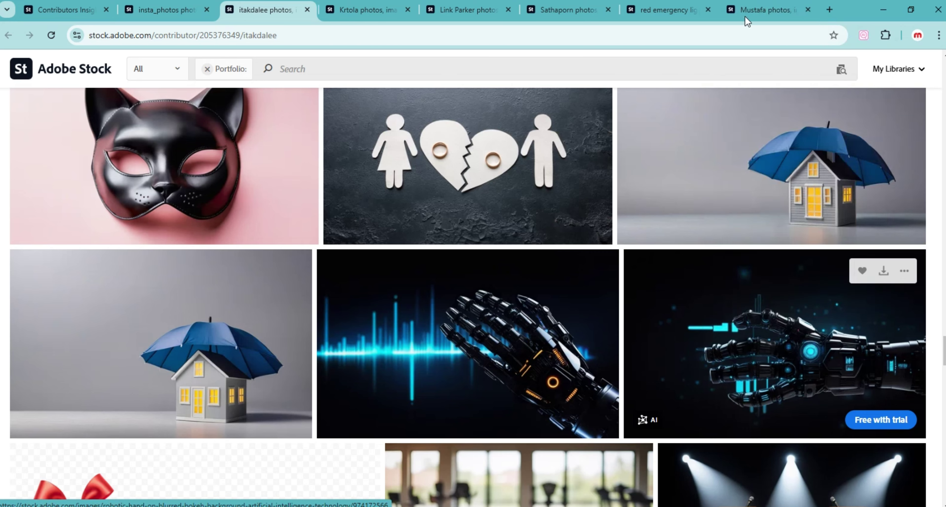
{"action": "left_click", "coordinate": [324, 10]}
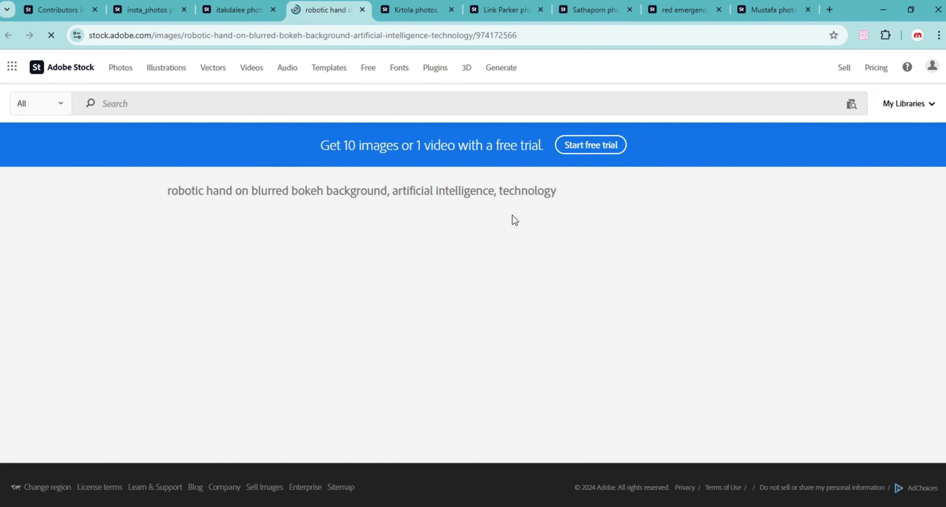
- Return to the contributor's Adobe Stock portfolio and open the image of a hand opening a red stage curtain in a new tab
{"action": "left_click", "coordinate": [224, 10]}
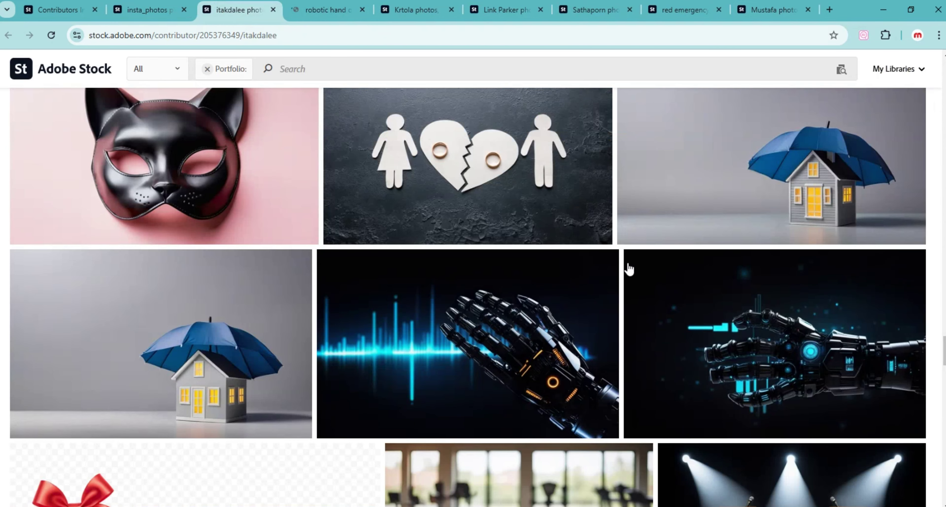
{"action": "scroll", "coordinate": [525, 278], "scroll_direction": "up", "scroll_amount": 5}
{"action": "scroll", "coordinate": [667, 295], "scroll_direction": "up", "scroll_amount": 8}
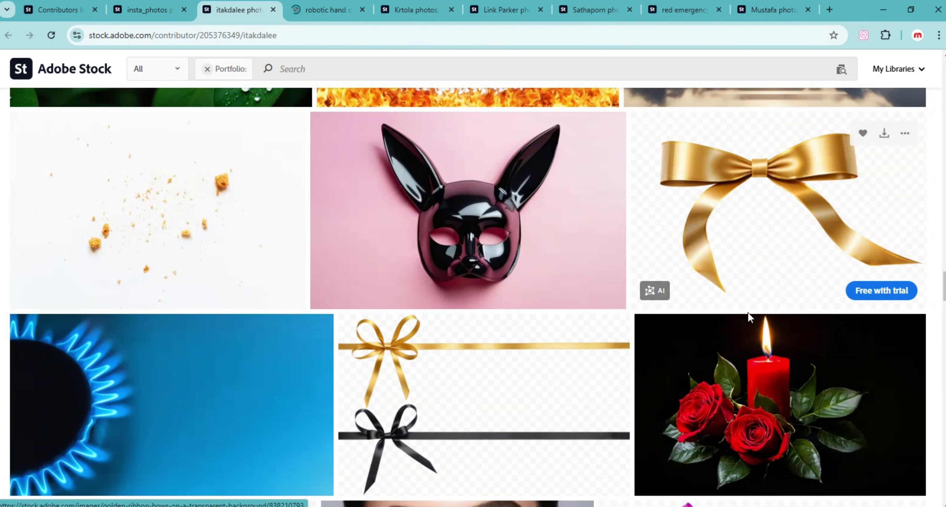
{"action": "scroll", "coordinate": [818, 371], "scroll_direction": "up", "scroll_amount": 8}
{"action": "scroll", "coordinate": [805, 365], "scroll_direction": "up", "scroll_amount": 12}
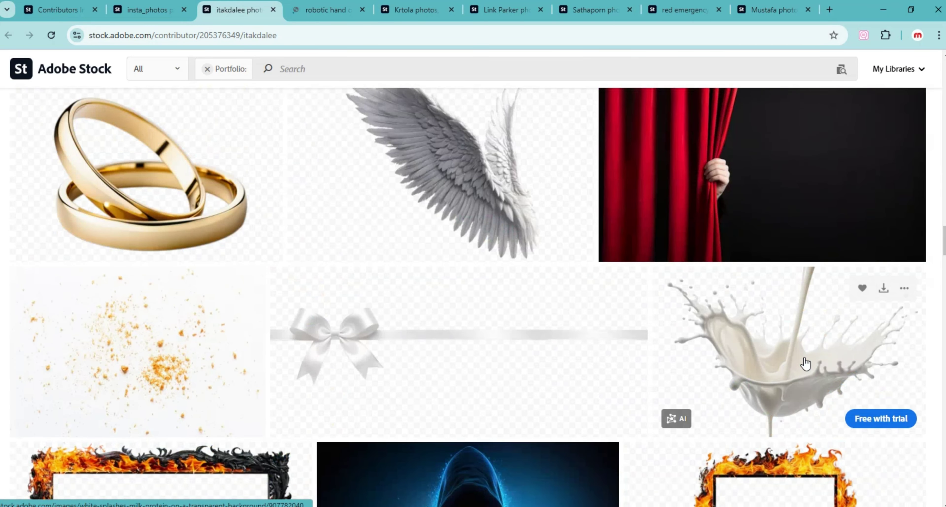
{"action": "scroll", "coordinate": [804, 364], "scroll_direction": "down", "scroll_amount": 4}
{"action": "right_click", "coordinate": [761, 212]}
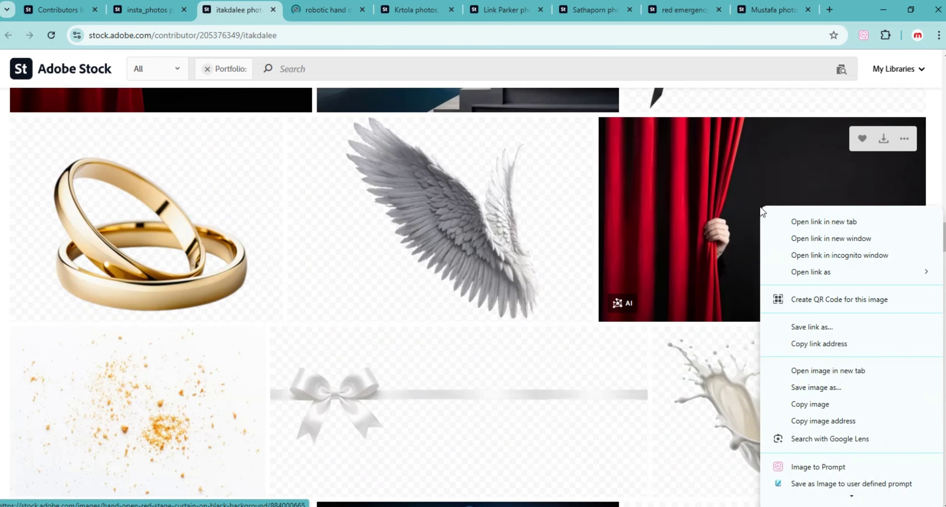
{"action": "left_click", "coordinate": [808, 156]}
{"action": "left_click", "coordinate": [370, 13]}
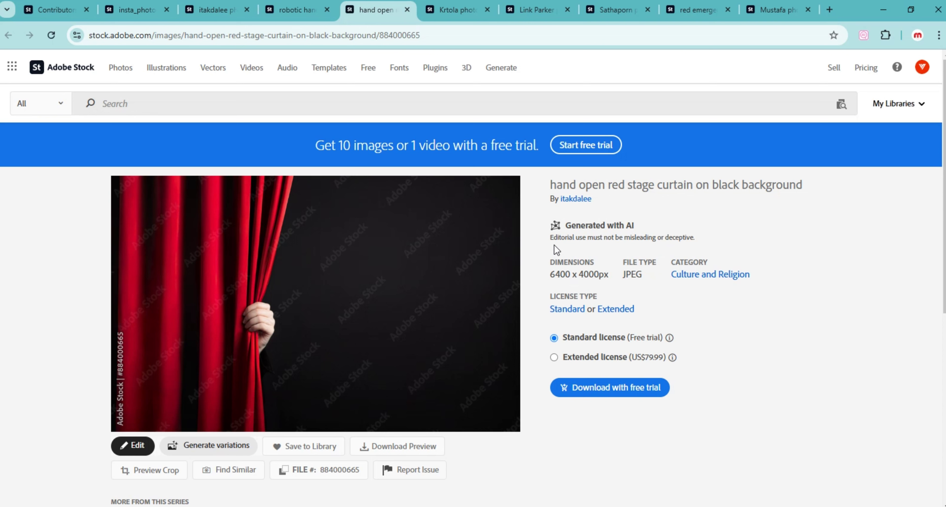
- Copy the curtain image's title and replace the Leonardo.Ai prompt with "hand open red stage curtain on black background."
{"action": "left_click_drag", "start_coordinate": [550, 184], "coordinate": [665, 183]}
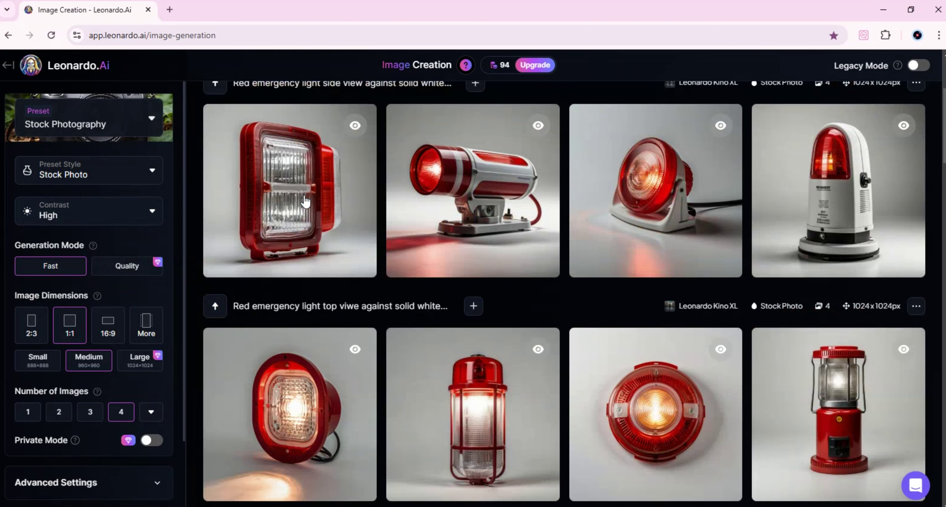
{"action": "scroll", "coordinate": [301, 201], "scroll_direction": "up", "scroll_amount": 5}
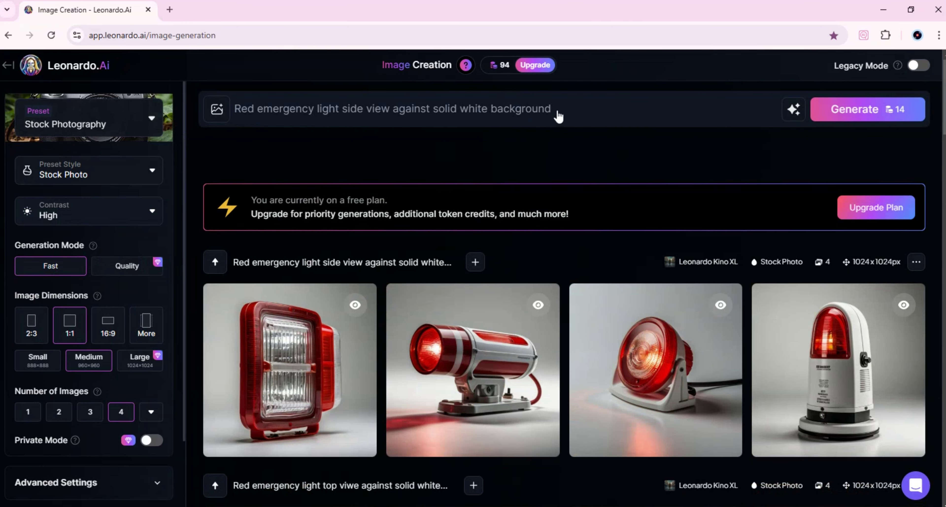
{"action": "left_click_drag", "start_coordinate": [551, 109], "coordinate": [169, 105]}
{"action": "type", "text": "hand open red stage curtain on black background"}
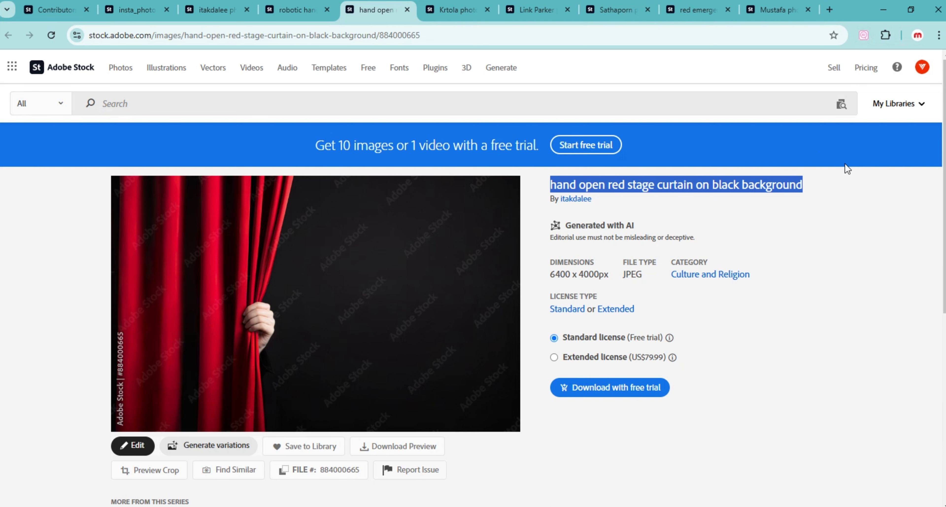
- Switch to the Adobe Stock curtain image, generate a descriptive prompt from it with Image to Prompt, and copy the "Red velvet curtain, theater stage" version
{"action": "left_click", "coordinate": [864, 35]}
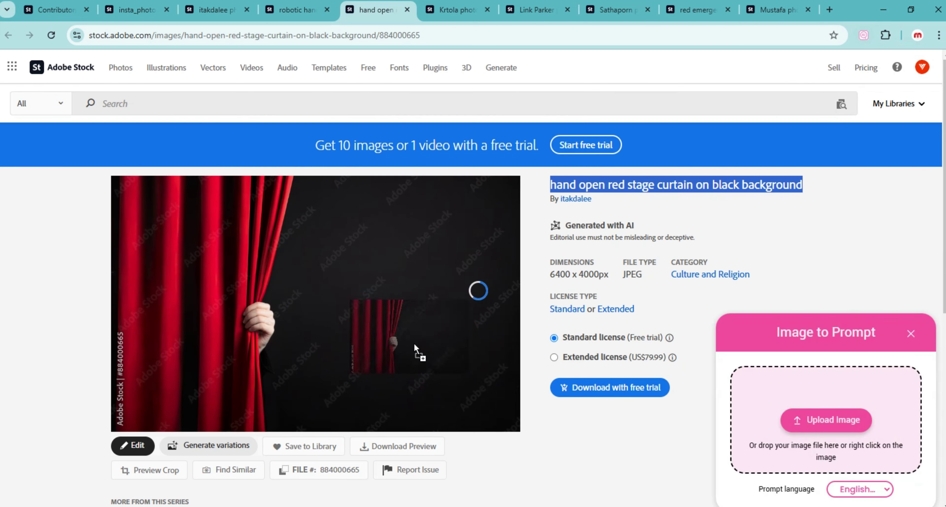
{"action": "left_click_drag", "start_coordinate": [416, 351], "coordinate": [786, 363]}
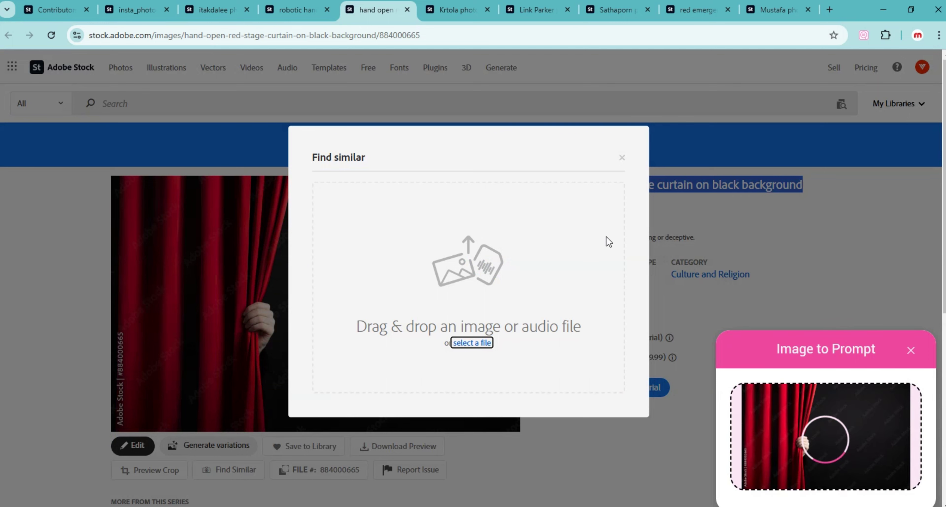
{"action": "left_click", "coordinate": [621, 158]}
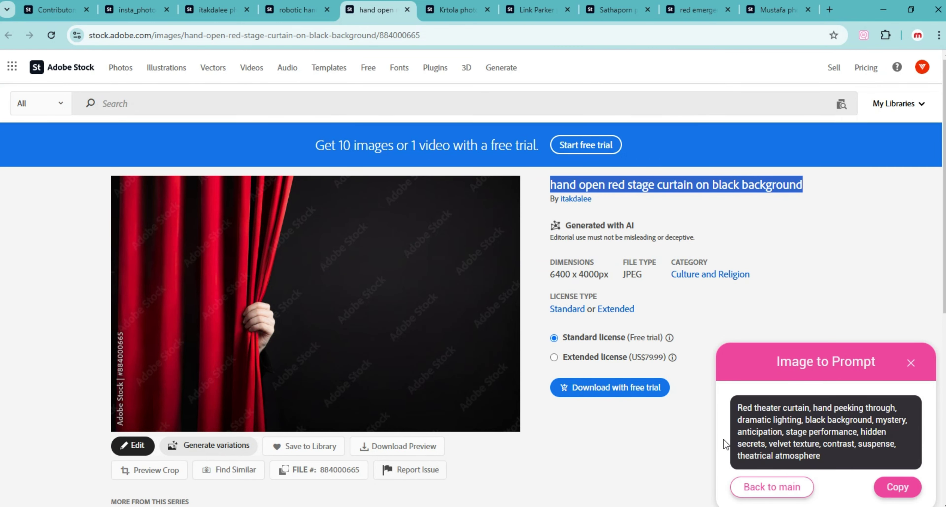
{"action": "left_click", "coordinate": [821, 453]}
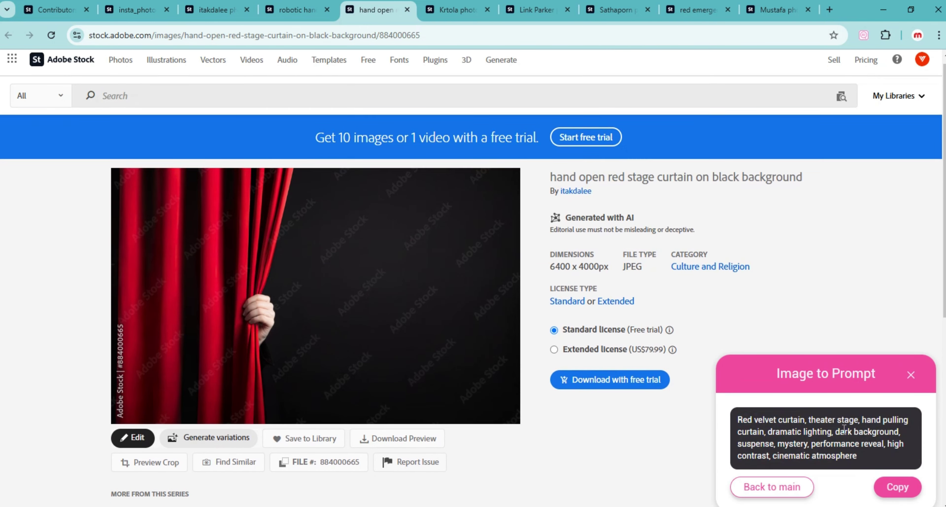
{"action": "scroll", "coordinate": [812, 457], "scroll_direction": "down", "scroll_amount": 1}
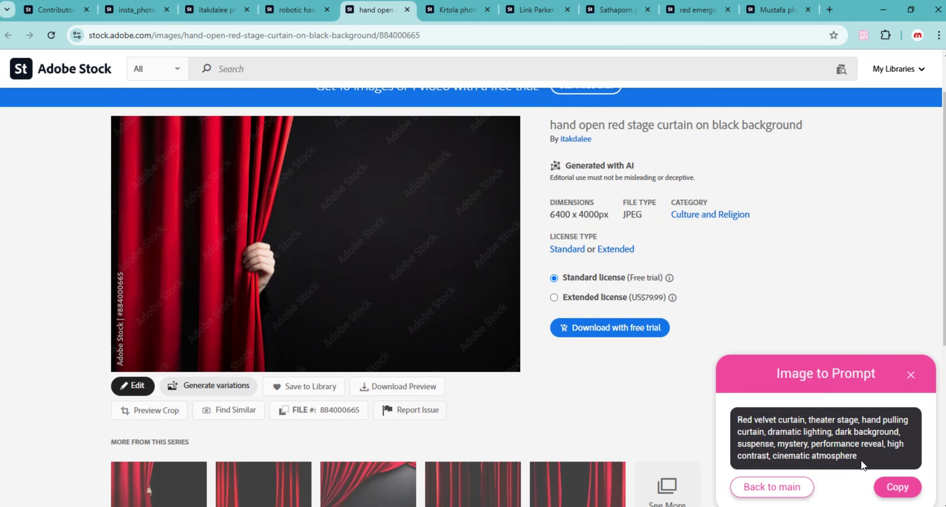
{"action": "left_click", "coordinate": [896, 486]}
- Return to Leonardo.Ai and append the copied curtain description to the end of the prompt
{"action": "key", "text": "alt+Tab"}
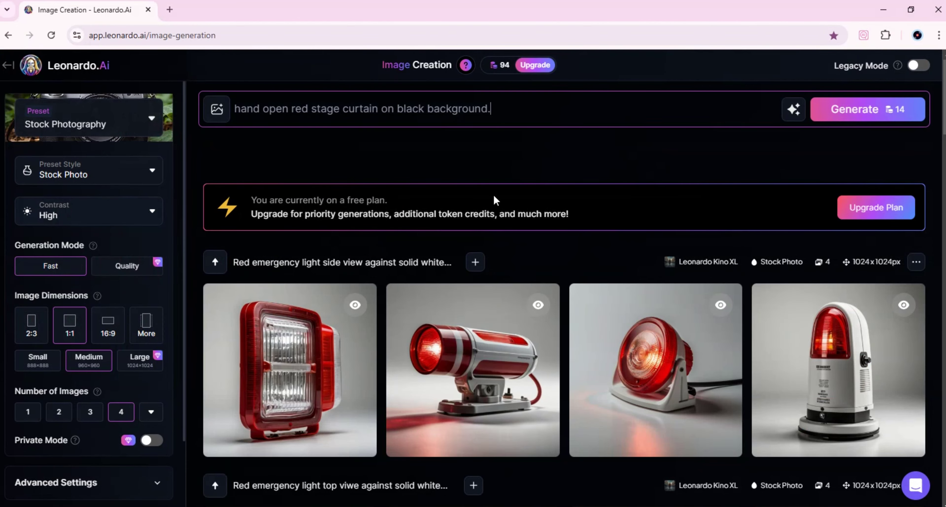
{"action": "left_click", "coordinate": [498, 125]}
{"action": "key", "text": "ctrl+v"}
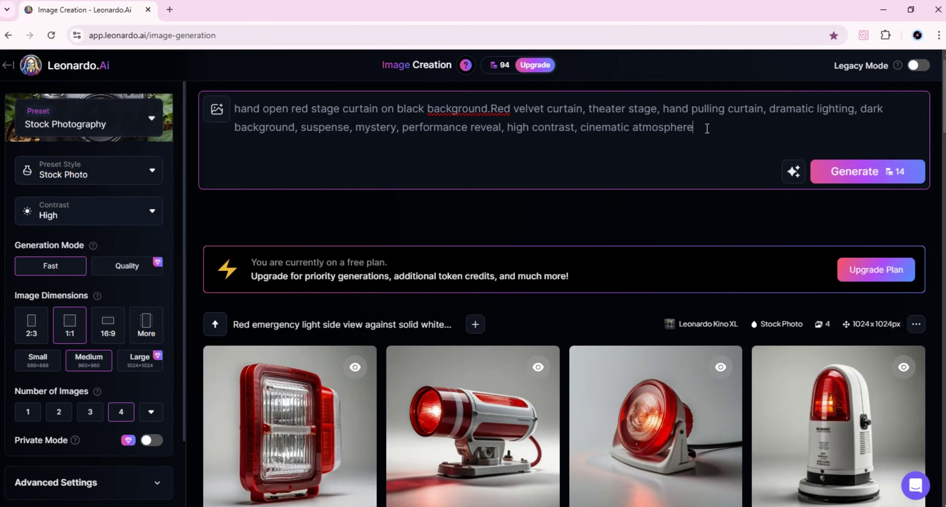
- Add ".8k resolution must & realistic" to the end of the prompt and correct its spelling
{"action": "type", "text": "resolation"}
{"action": "right_click", "coordinate": [724, 124]}
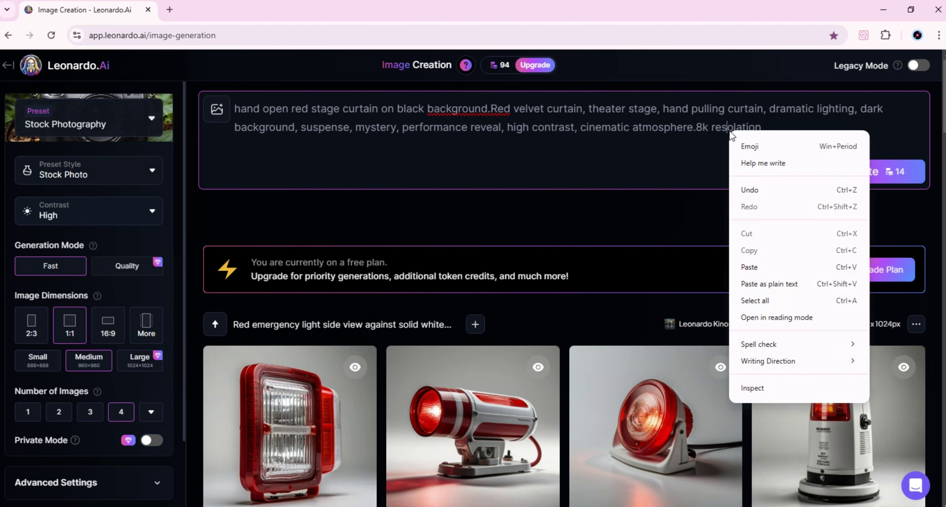
{"action": "left_click", "coordinate": [780, 127]}
{"action": "right_click", "coordinate": [744, 128]}
{"action": "left_click", "coordinate": [770, 146]}
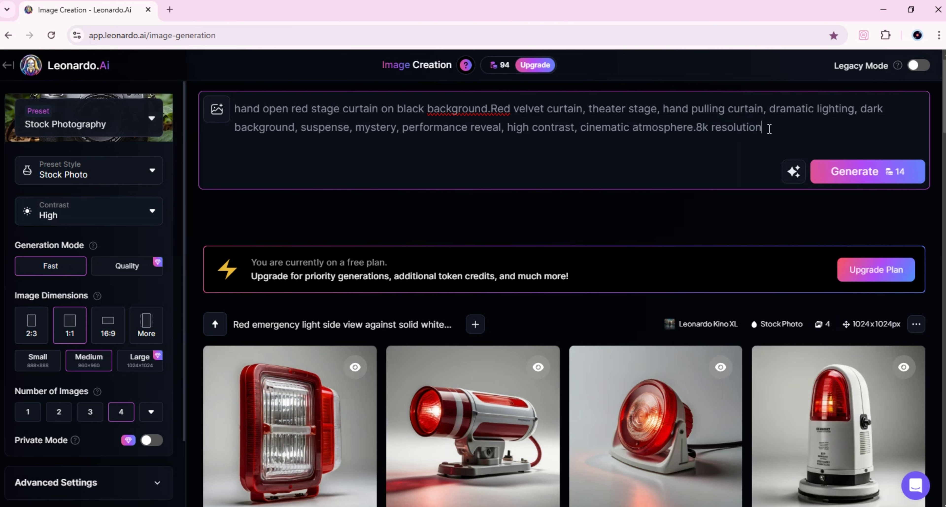
{"action": "type", "text": "must & realsatic"}
{"action": "double_click", "coordinate": [813, 129]}
{"action": "right_click", "coordinate": [842, 126]}
{"action": "left_click", "coordinate": [806, 143]}
{"action": "left_click_drag", "start_coordinate": [698, 128], "coordinate": [845, 128]}
{"action": "left_click", "coordinate": [643, 174]}
- Check the reference curtain image on Adobe Stock, set the Leonardo.Ai aspect ratio to 9:16, and generate four images
{"action": "key", "text": "alt+Tab"}
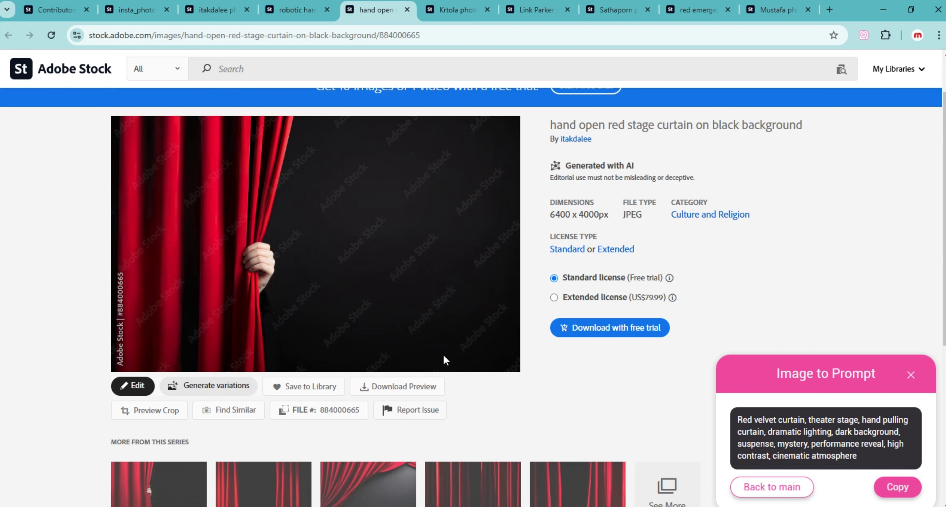
{"action": "left_click", "coordinate": [595, 474]}
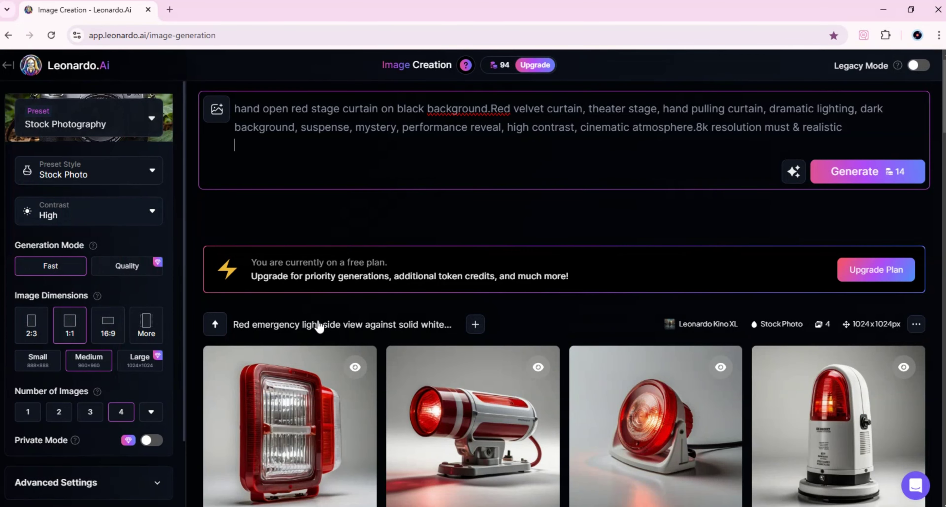
{"action": "left_click", "coordinate": [154, 333]}
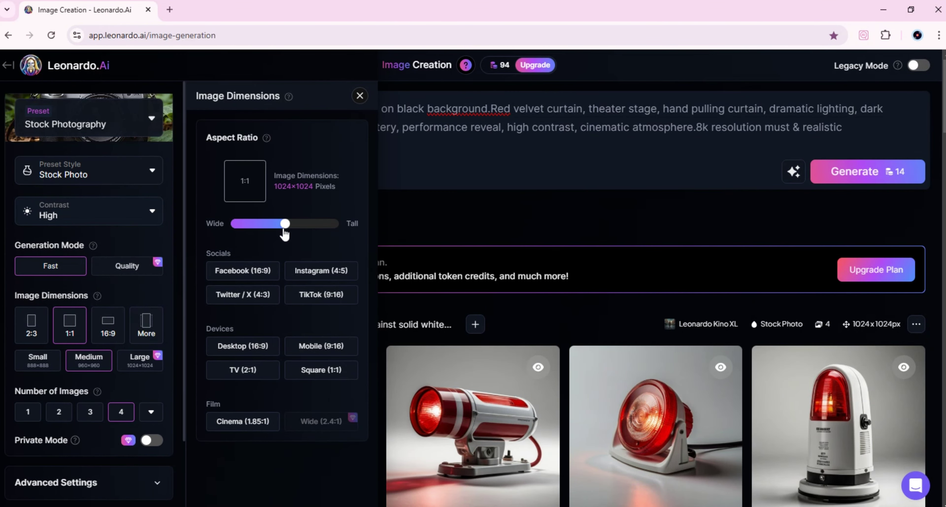
{"action": "left_click_drag", "start_coordinate": [289, 229], "coordinate": [324, 229]}
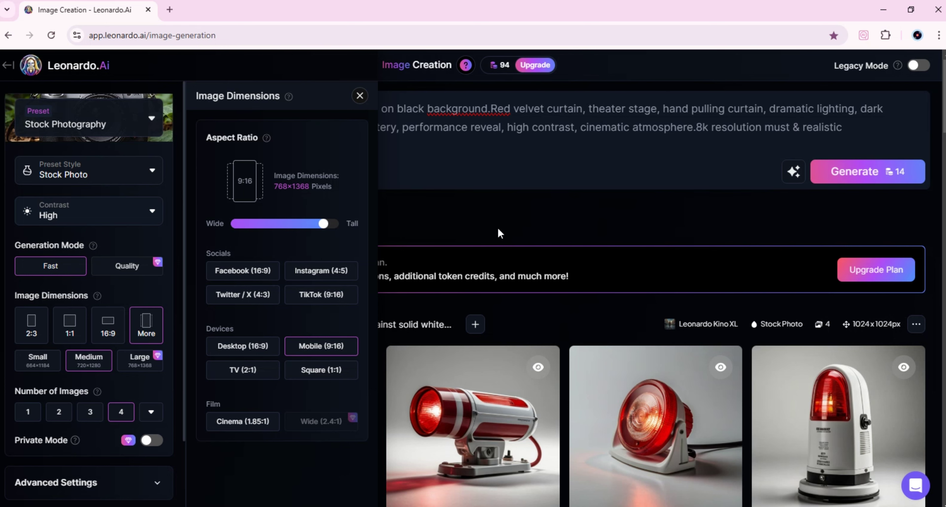
{"action": "left_click", "coordinate": [477, 215]}
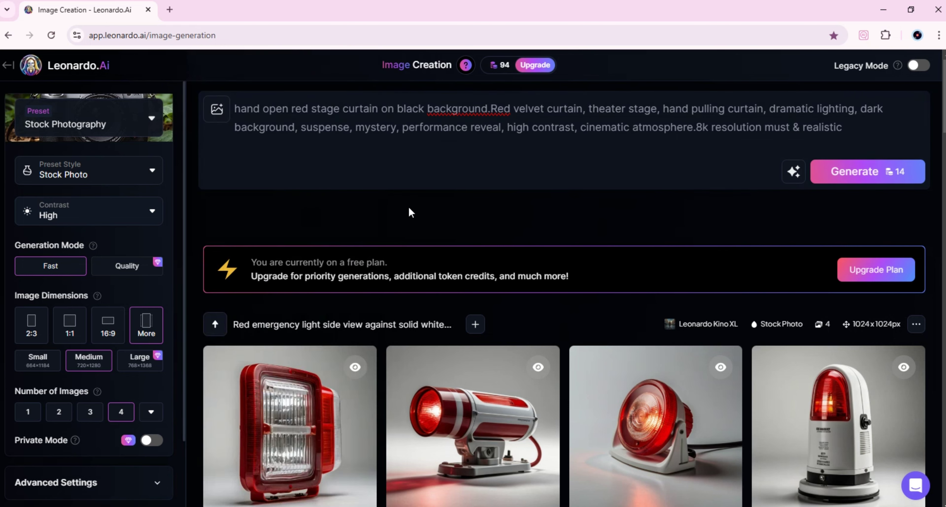
{"action": "left_click", "coordinate": [857, 180]}
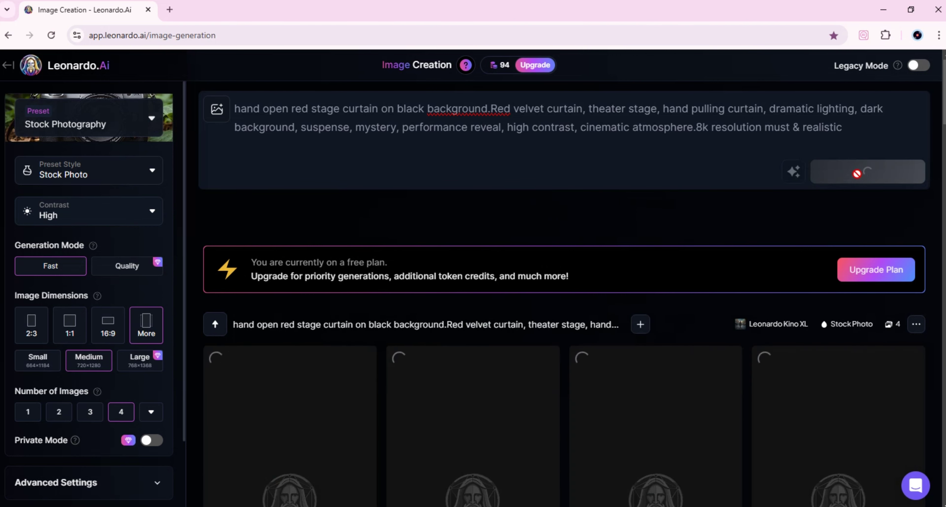
- Examine the four generated curtain images, viewing the first and second results enlarged
{"action": "scroll", "coordinate": [668, 229], "scroll_direction": "down", "scroll_amount": 4}
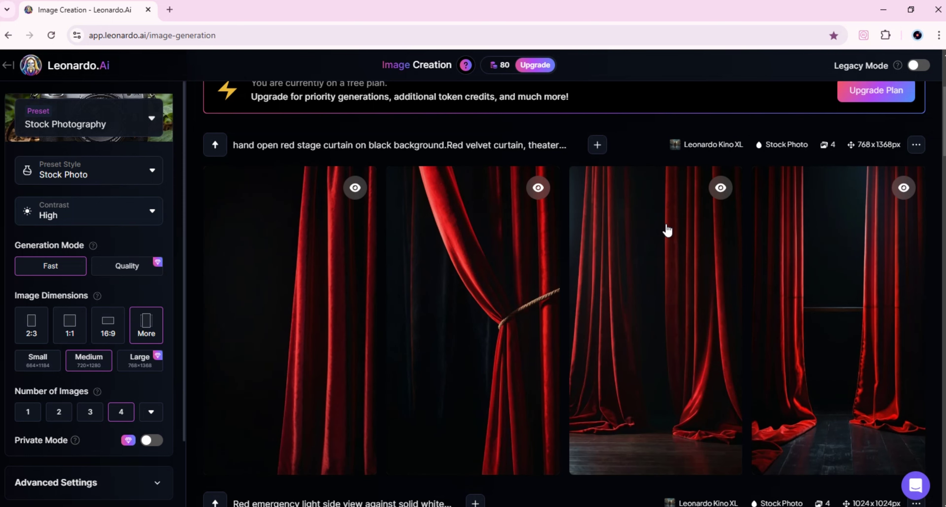
{"action": "left_click", "coordinate": [638, 243]}
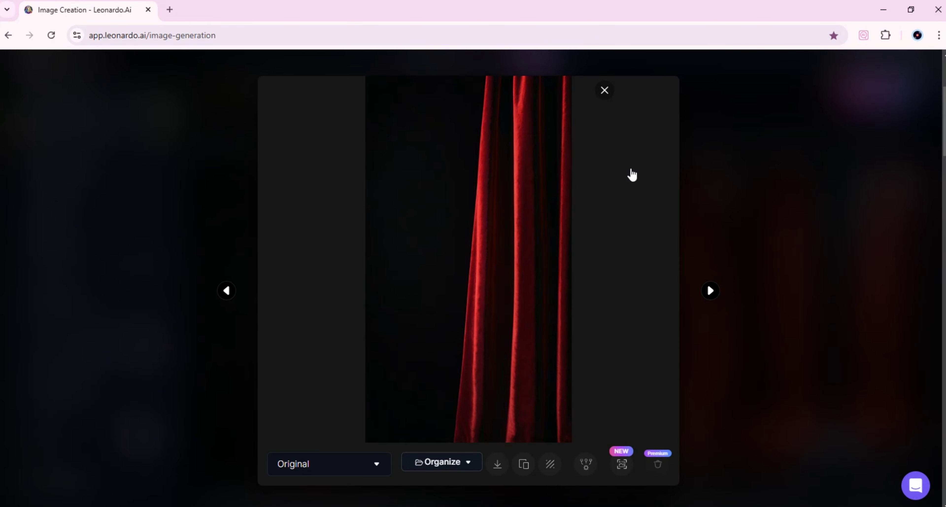
{"action": "left_click", "coordinate": [626, 225]}
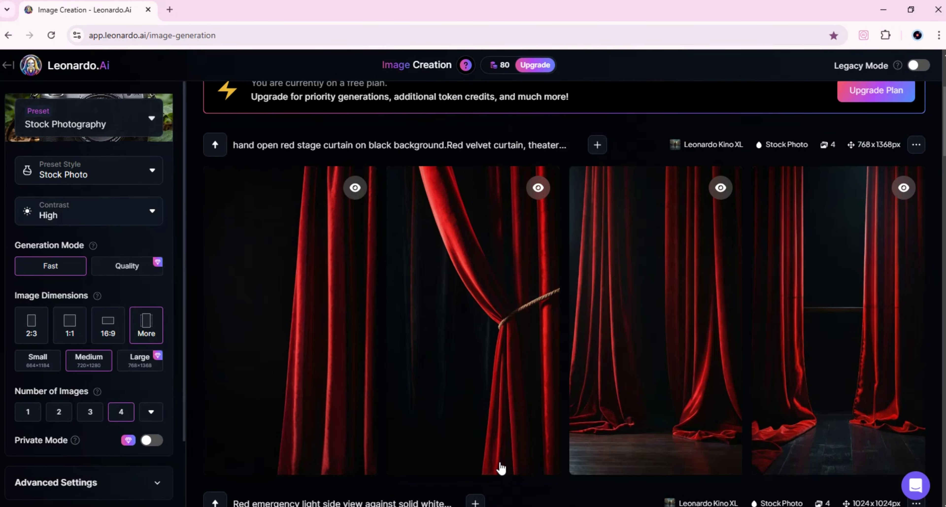
{"action": "scroll", "coordinate": [595, 363], "scroll_direction": "down", "scroll_amount": 1}
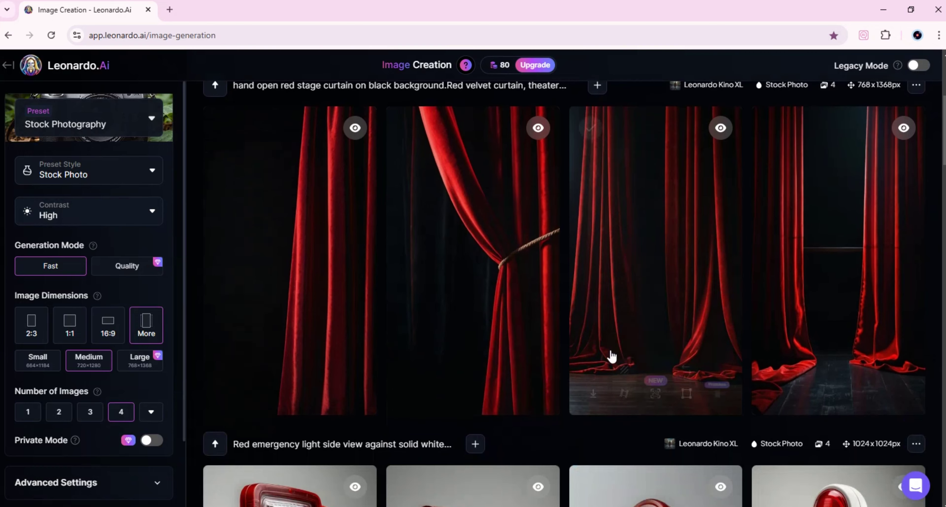
{"action": "left_click", "coordinate": [464, 271]}
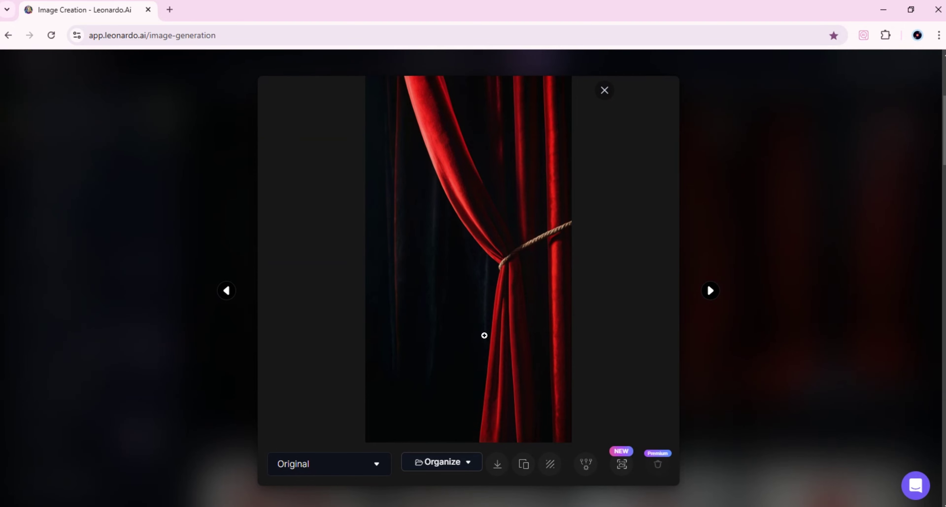
{"action": "left_click", "coordinate": [604, 92]}
{"action": "scroll", "coordinate": [549, 279], "scroll_direction": "up", "scroll_amount": 4}
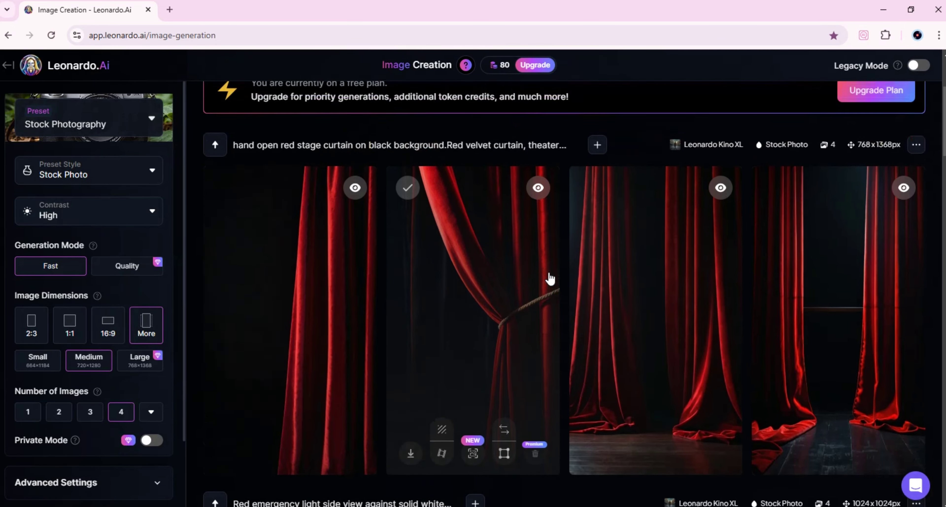
{"action": "scroll", "coordinate": [558, 266], "scroll_direction": "up", "scroll_amount": 1}
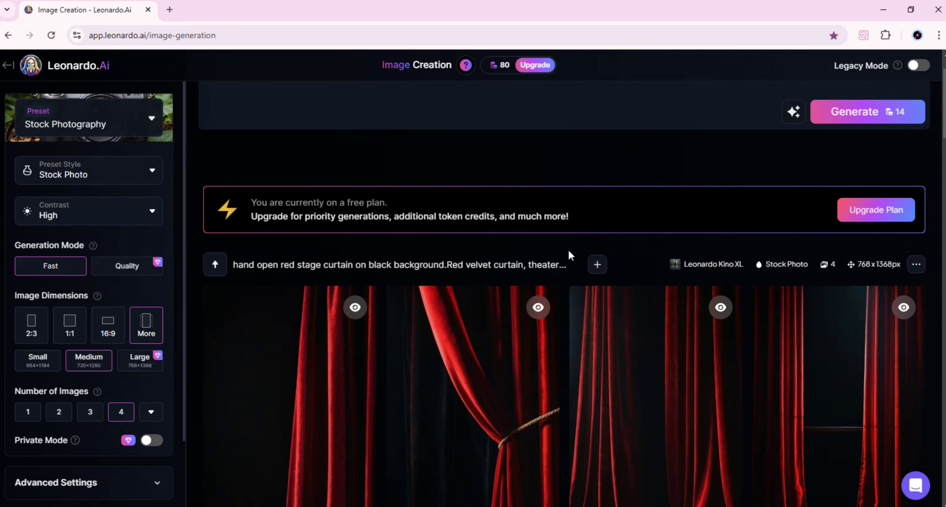
- Download the first and second generated red curtain images
{"action": "scroll", "coordinate": [568, 255], "scroll_direction": "down", "scroll_amount": 6}
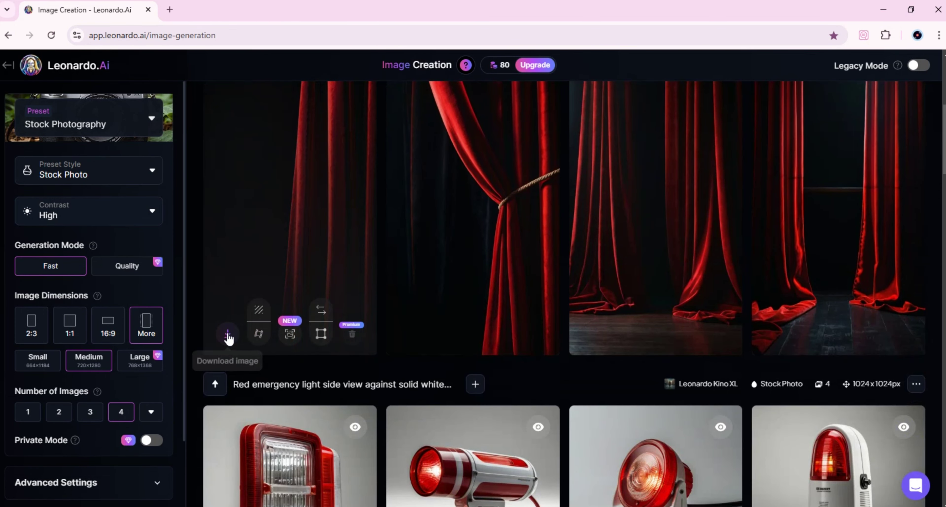
{"action": "left_click", "coordinate": [228, 333]}
{"action": "left_click", "coordinate": [411, 334]}
- Download the third and fourth side-view images of the red emergency light
{"action": "scroll", "coordinate": [472, 339], "scroll_direction": "down", "scroll_amount": 5}
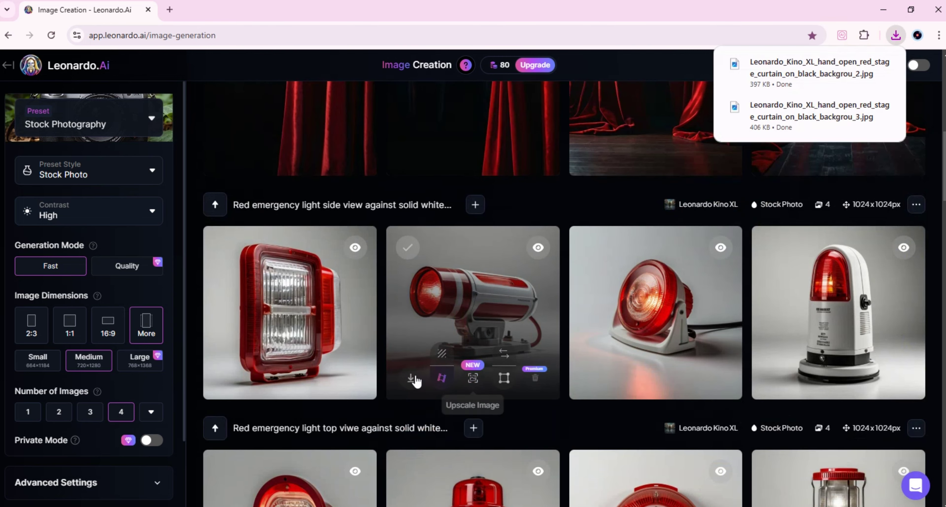
{"action": "left_click", "coordinate": [593, 380]}
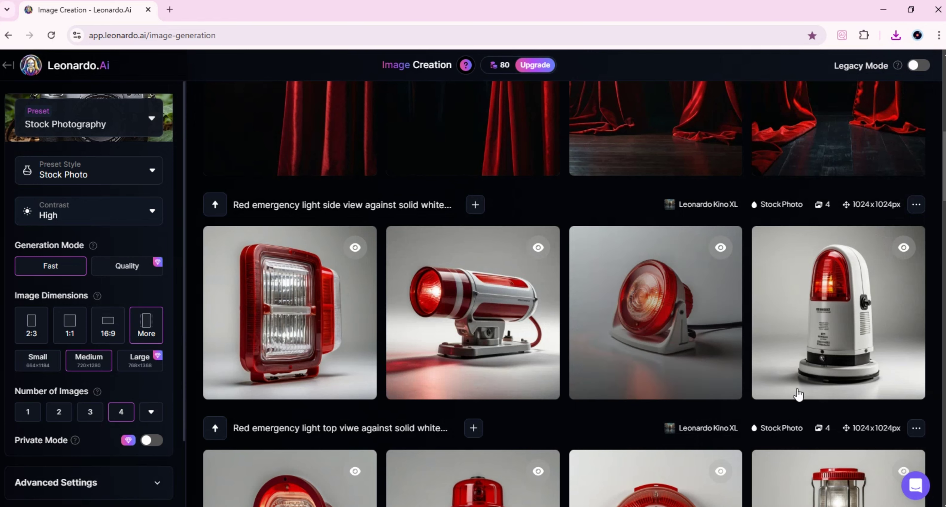
{"action": "left_click", "coordinate": [776, 379]}
- Download the third and fourth images from the top-view batch of the red emergency light
{"action": "scroll", "coordinate": [426, 393], "scroll_direction": "down", "scroll_amount": 3}
{"action": "scroll", "coordinate": [424, 394], "scroll_direction": "down", "scroll_amount": 3}
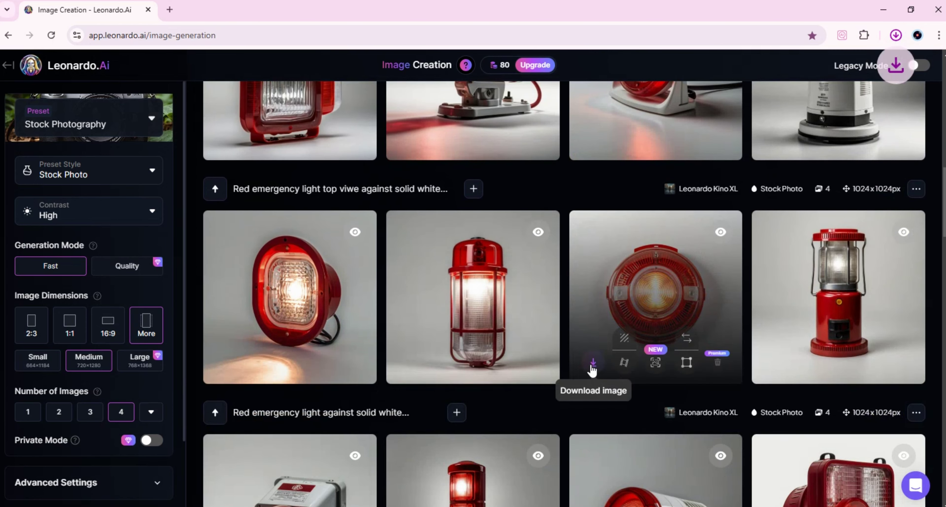
{"action": "left_click", "coordinate": [593, 364]}
{"action": "left_click", "coordinate": [776, 371]}
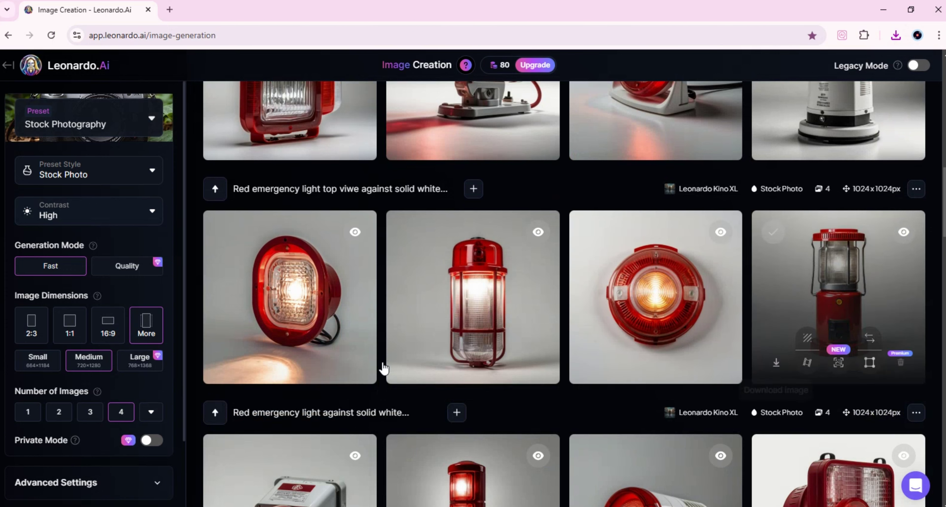
- Download the first image of the top-view batch and the second and third images of the solid white background batch
{"action": "scroll", "coordinate": [776, 373], "scroll_direction": "down", "scroll_amount": 3}
{"action": "left_click", "coordinate": [228, 243]}
{"action": "scroll", "coordinate": [389, 332], "scroll_direction": "down", "scroll_amount": 5}
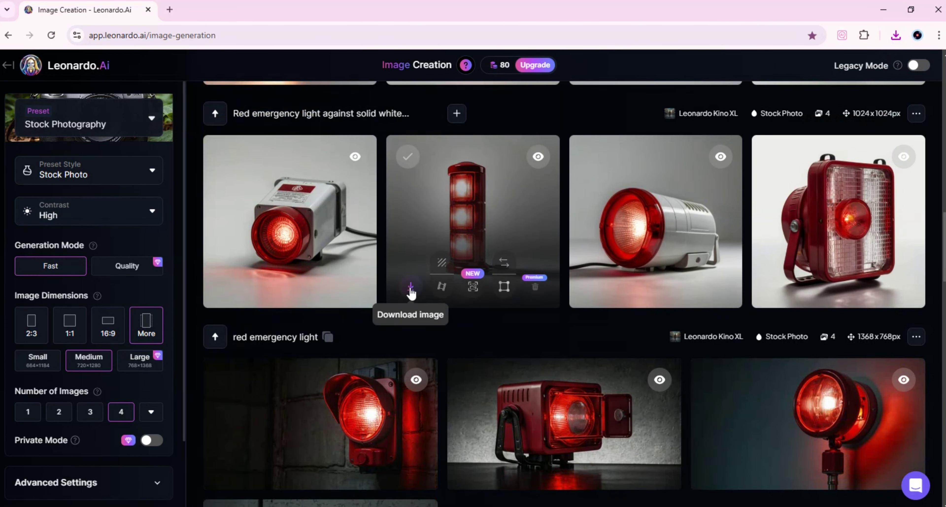
{"action": "left_click", "coordinate": [408, 293]}
{"action": "left_click", "coordinate": [598, 296]}
{"action": "scroll", "coordinate": [569, 349], "scroll_direction": "down", "scroll_amount": 3}
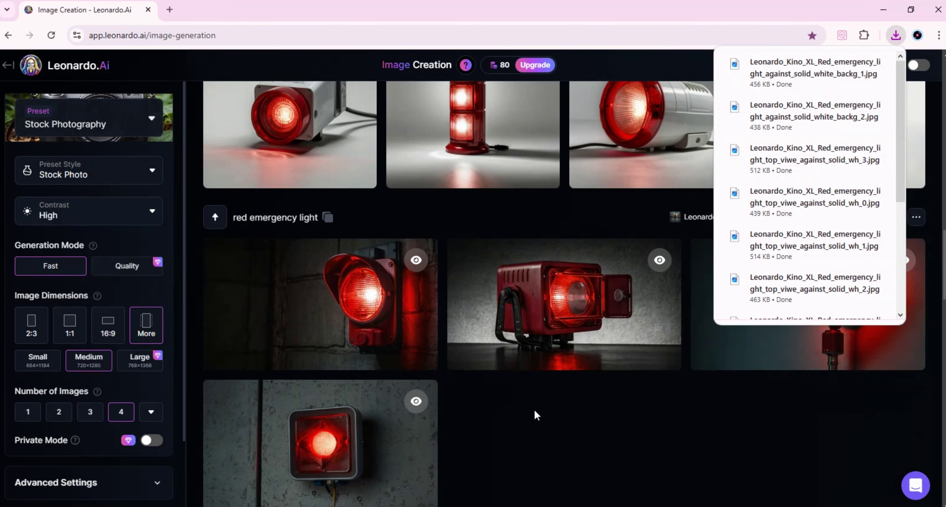
- In the Downloads folder, select all the Leonardo_Kino_XL curtain and emergency light images and batch rename them as Leonardo
{"action": "left_click", "coordinate": [818, 167]}
{"action": "left_click", "coordinate": [604, 219]}
{"action": "left_click", "coordinate": [662, 133], "text": "shift"}
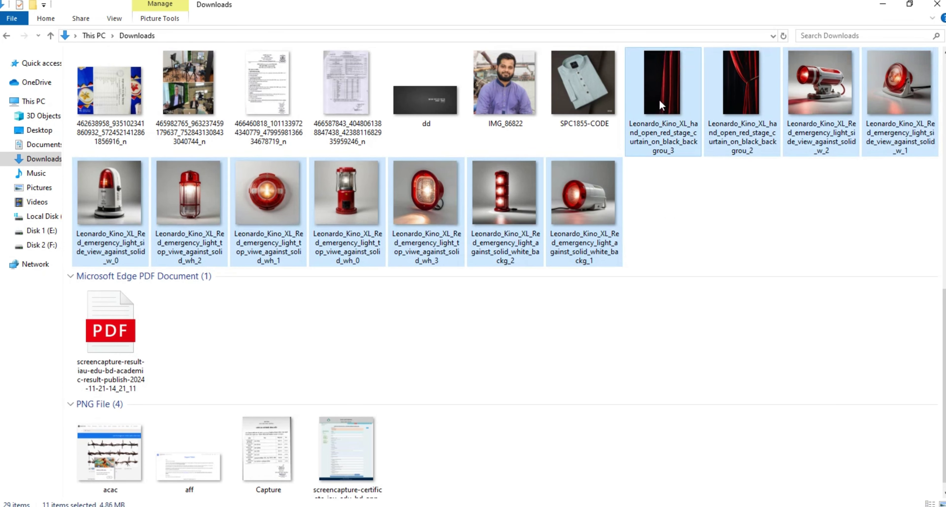
{"action": "right_click", "coordinate": [659, 100]}
{"action": "left_click", "coordinate": [690, 414]}
{"action": "type", "text": "Leonardo"}
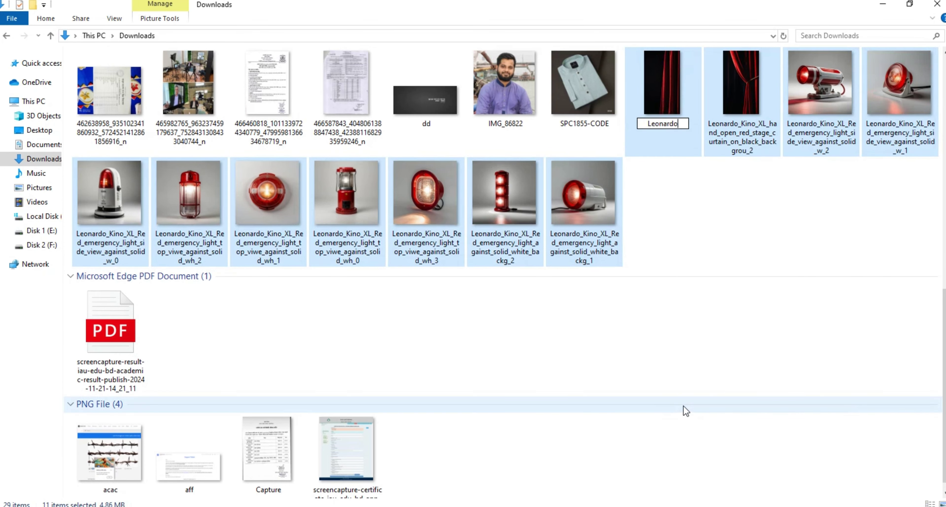
{"action": "key", "text": "Return"}
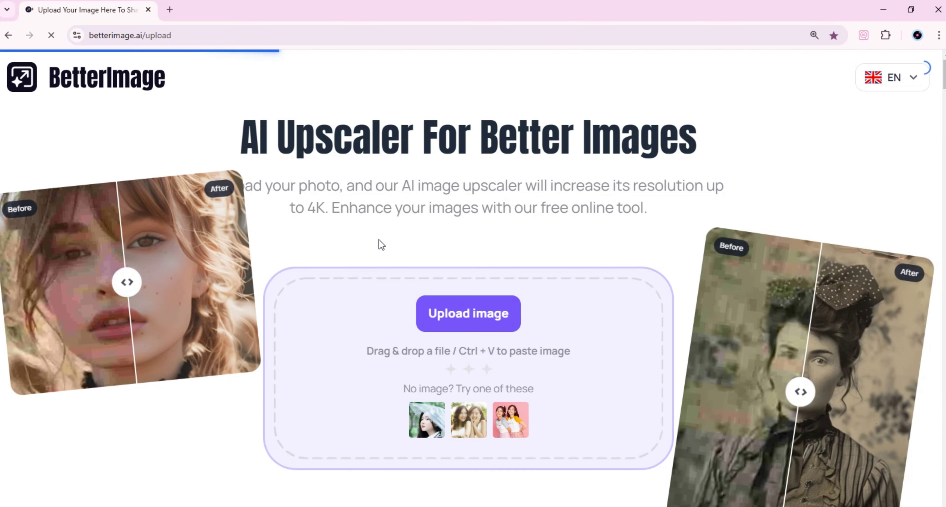
{"action": "left_click_drag", "start_coordinate": [176, 35], "coordinate": [78, 36]}
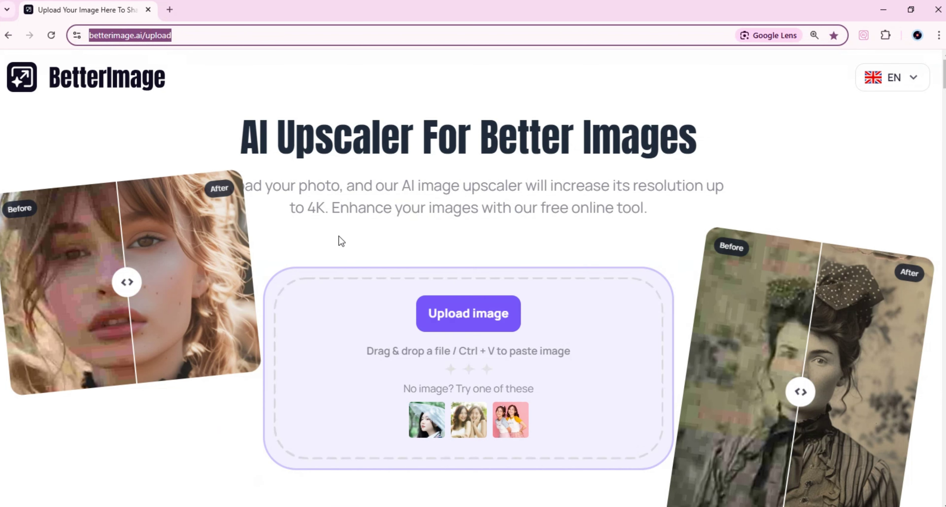
{"action": "scroll", "coordinate": [525, 273], "scroll_direction": "down", "scroll_amount": 1}
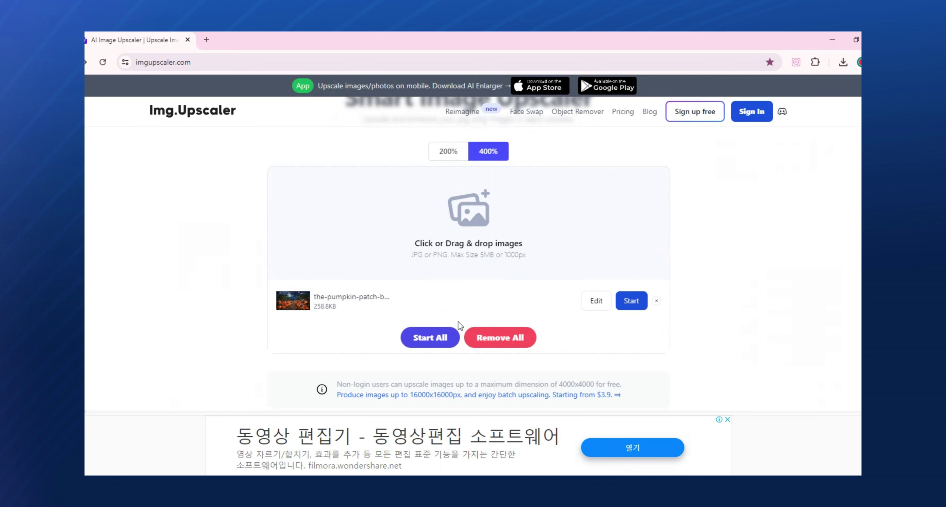
{"action": "left_click", "coordinate": [630, 302]}
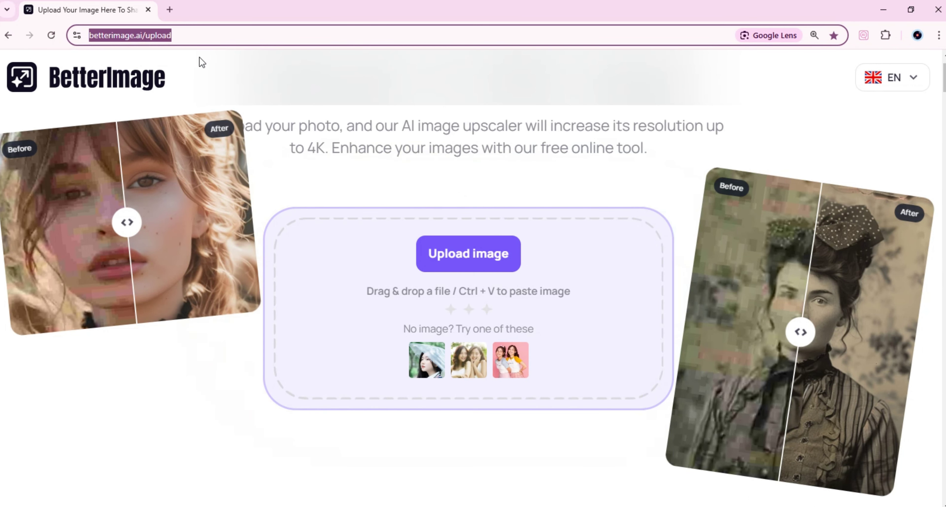
- Upload the tied curtain image Leonardo (2) and the round emergency light image Leonardo (7) to BetterImage for upscaling
{"action": "left_click", "coordinate": [480, 256]}
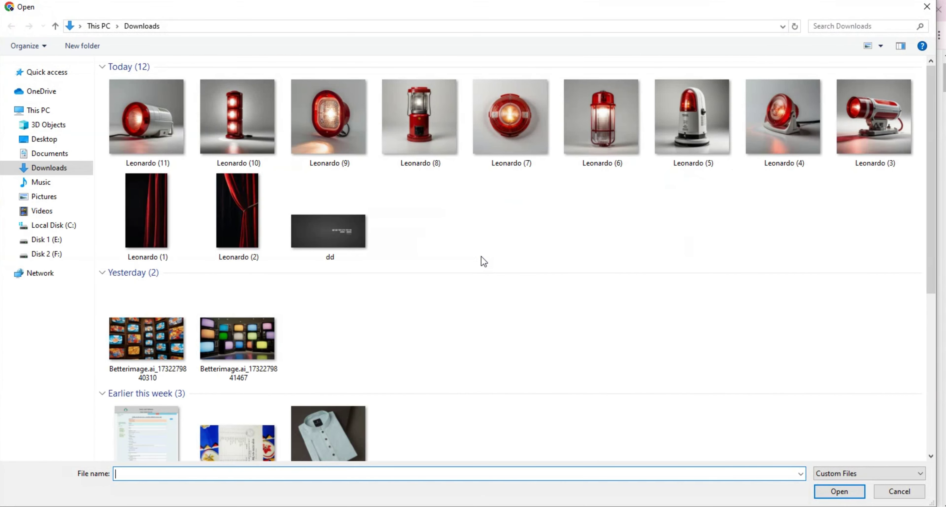
{"action": "left_click", "coordinate": [236, 226]}
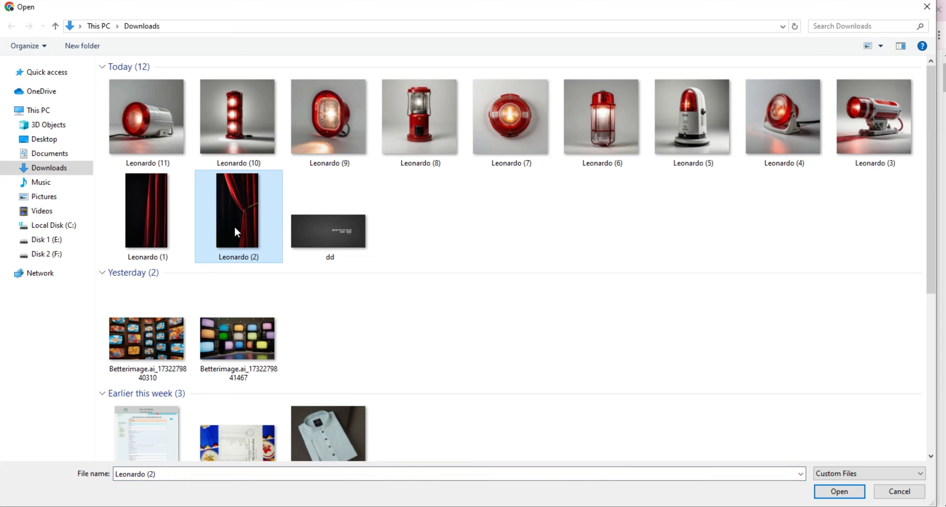
{"action": "left_click", "coordinate": [839, 491]}
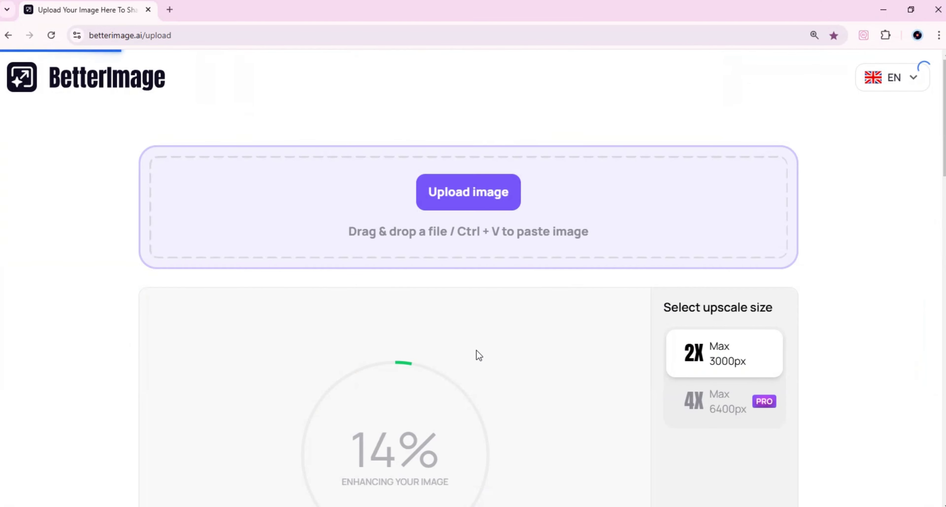
{"action": "left_click", "coordinate": [465, 198]}
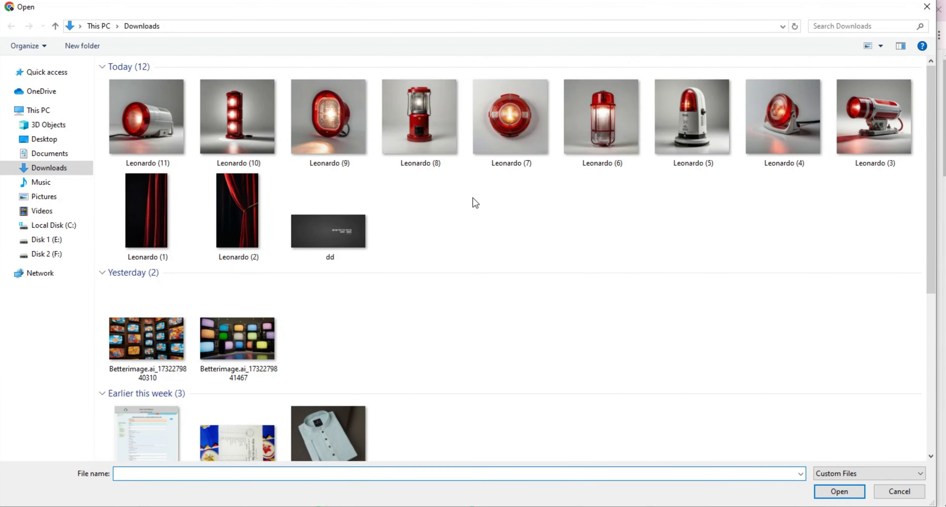
{"action": "left_click", "coordinate": [513, 121]}
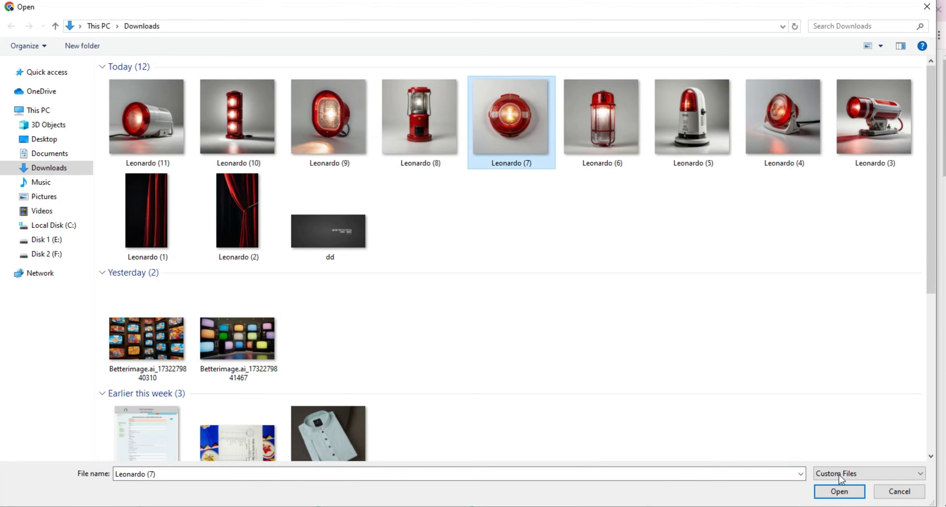
{"action": "left_click", "coordinate": [839, 491]}
- Compare the before and after views of the light and curtain images and download both 2X upscaled versions
{"action": "scroll", "coordinate": [567, 362], "scroll_direction": "down", "scroll_amount": 5}
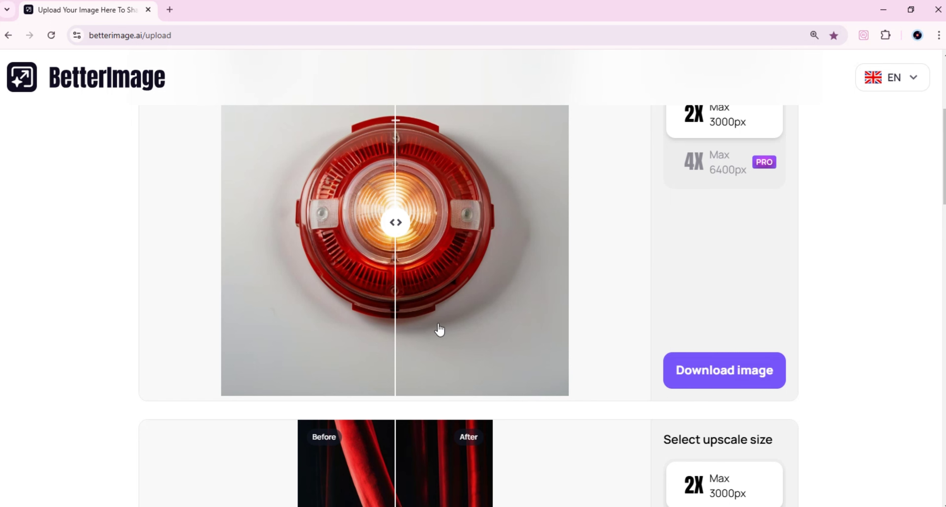
{"action": "mouse_move", "coordinate": [403, 228]}
{"action": "left_mouse_down"}
{"action": "mouse_move", "coordinate": [301, 232]}
{"action": "mouse_move", "coordinate": [456, 253]}
{"action": "mouse_move", "coordinate": [327, 256]}
{"action": "mouse_move", "coordinate": [400, 238]}
{"action": "left_mouse_up"}
{"action": "scroll", "coordinate": [500, 370], "scroll_direction": "down", "scroll_amount": 5}
{"action": "scroll", "coordinate": [402, 428], "scroll_direction": "down", "scroll_amount": 2}
{"action": "mouse_move", "coordinate": [402, 428]}
{"action": "left_mouse_down"}
{"action": "mouse_move", "coordinate": [311, 414]}
{"action": "mouse_move", "coordinate": [511, 421]}
{"action": "mouse_move", "coordinate": [348, 416]}
{"action": "mouse_move", "coordinate": [445, 416]}
{"action": "mouse_move", "coordinate": [416, 416]}
{"action": "left_mouse_up"}
{"action": "scroll", "coordinate": [538, 363], "scroll_direction": "up", "scroll_amount": 5}
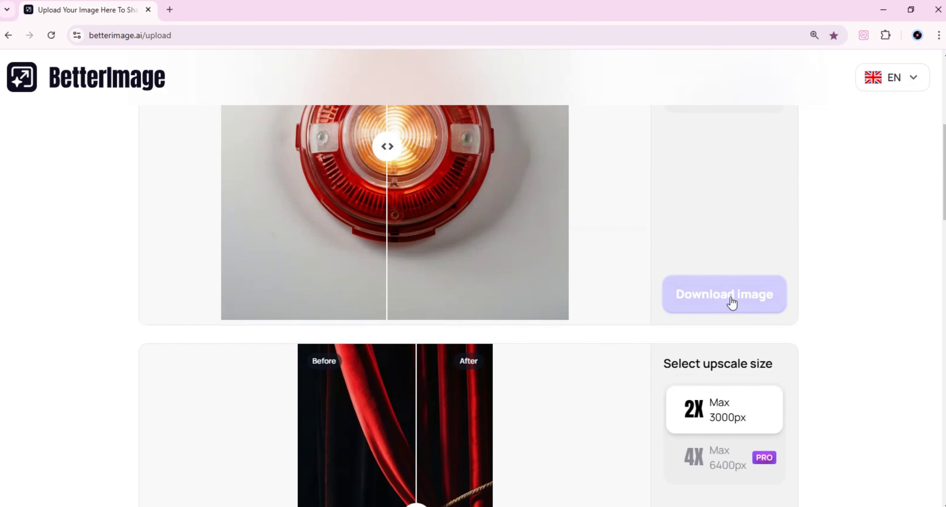
{"action": "scroll", "coordinate": [724, 303], "scroll_direction": "down", "scroll_amount": 6}
{"action": "left_click", "coordinate": [715, 413]}
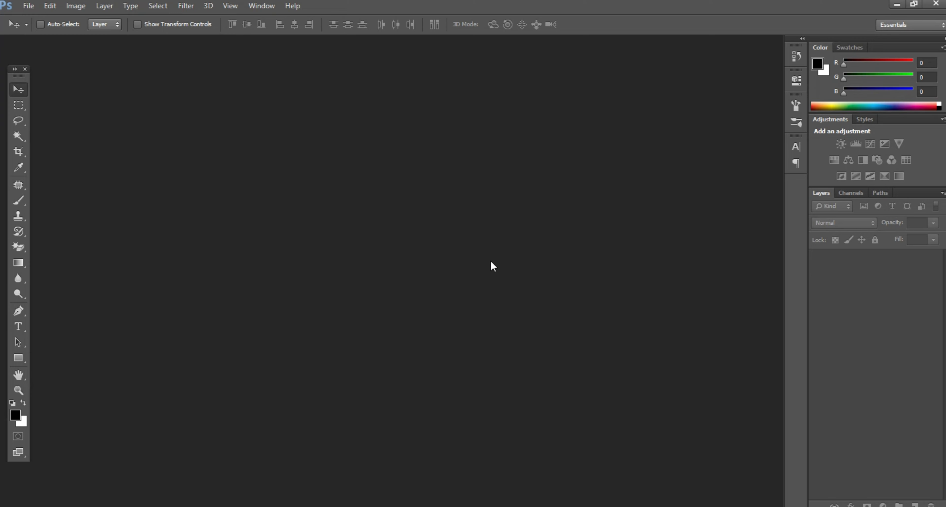
{"action": "left_click", "coordinate": [34, 5]}
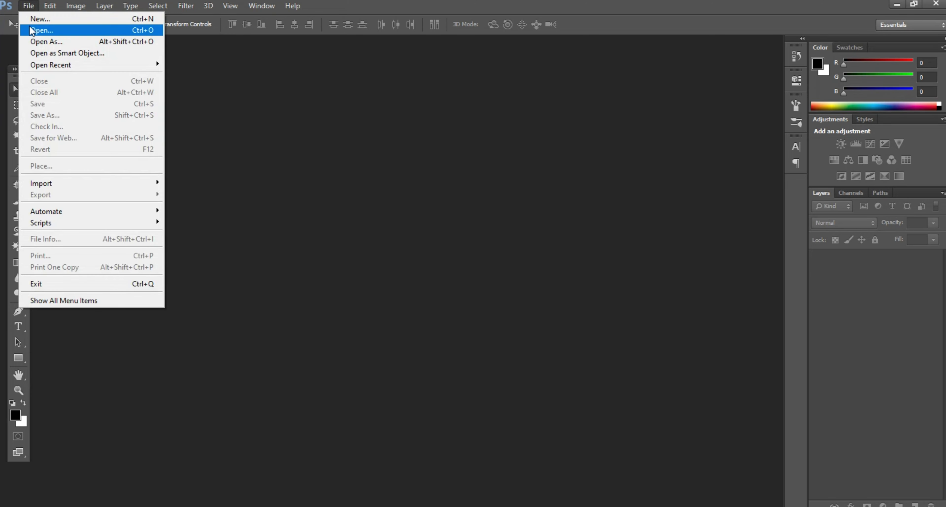
{"action": "left_click", "coordinate": [30, 25]}
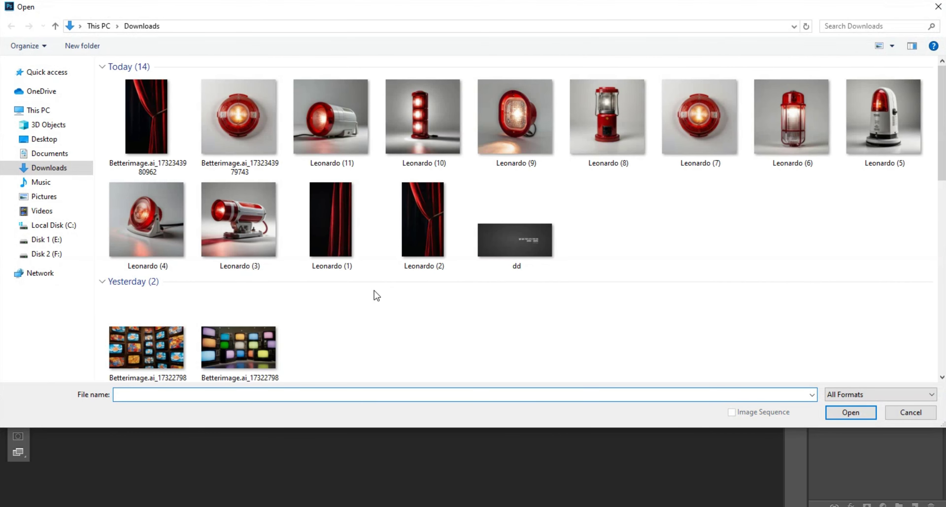
{"action": "left_click", "coordinate": [136, 112]}
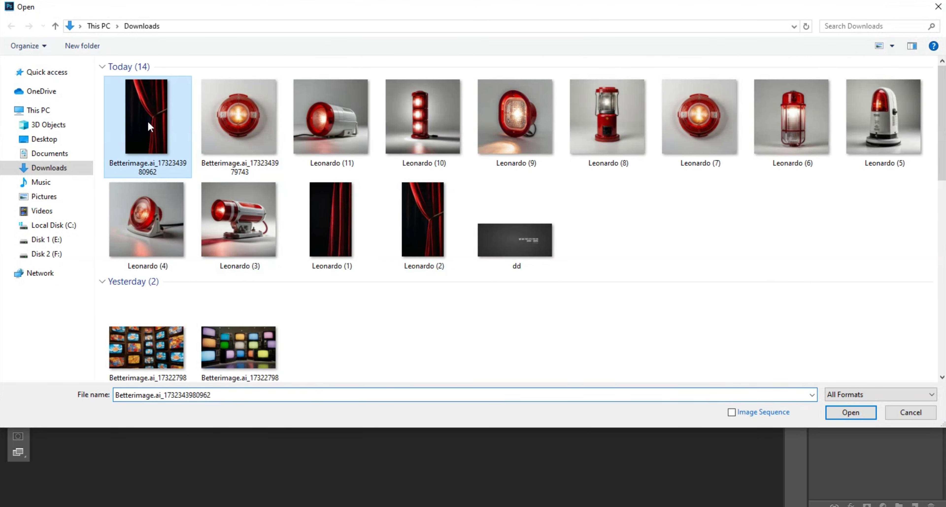
{"action": "left_click", "coordinate": [848, 412]}
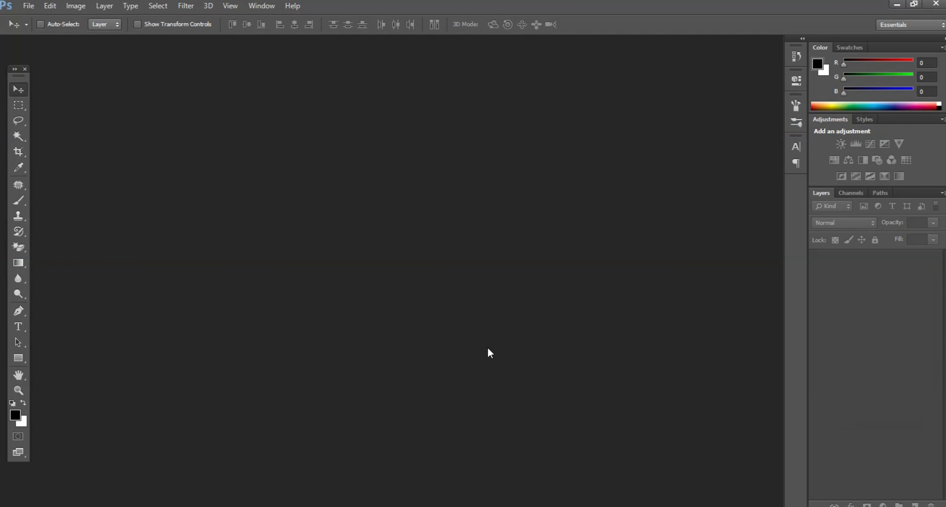
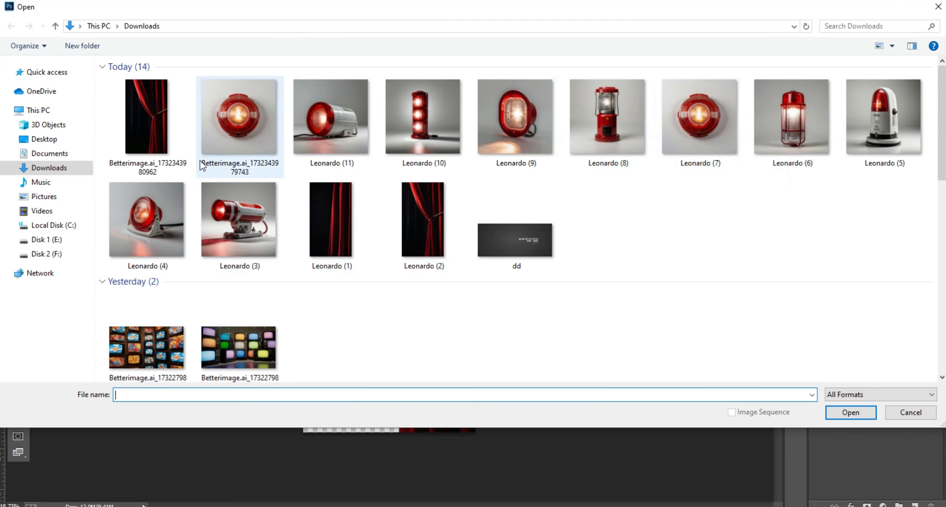
{"action": "left_click", "coordinate": [251, 135]}
{"action": "left_click", "coordinate": [851, 412]}
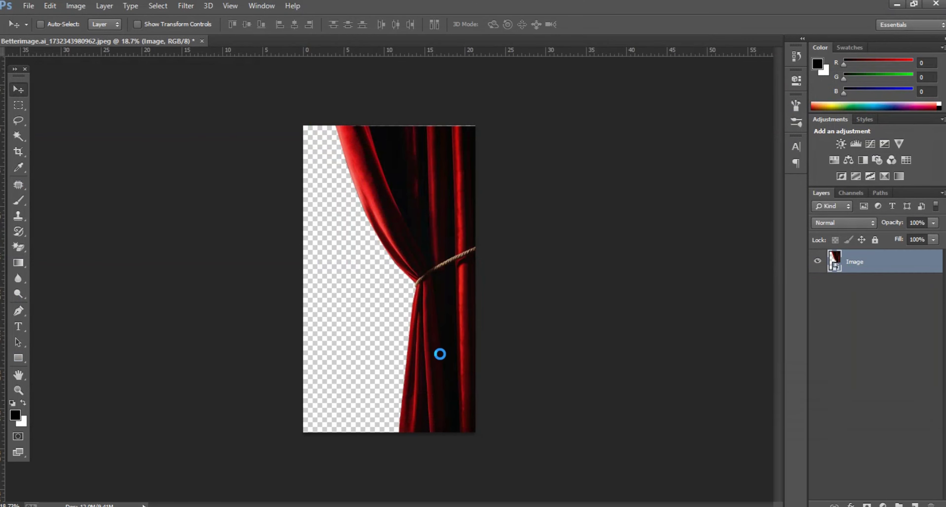
{"action": "scroll", "coordinate": [438, 354], "scroll_direction": "up", "scroll_amount": 2}
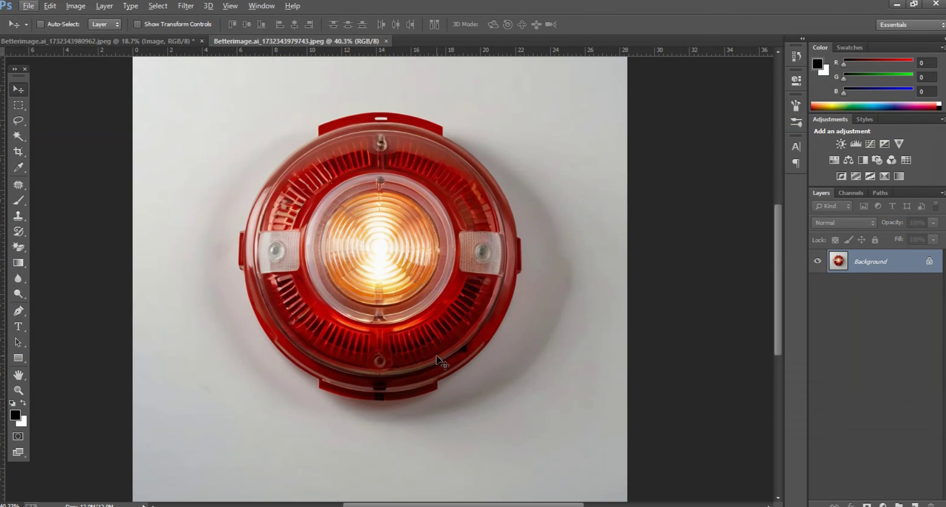
{"action": "key", "text": "ctrl+j"}
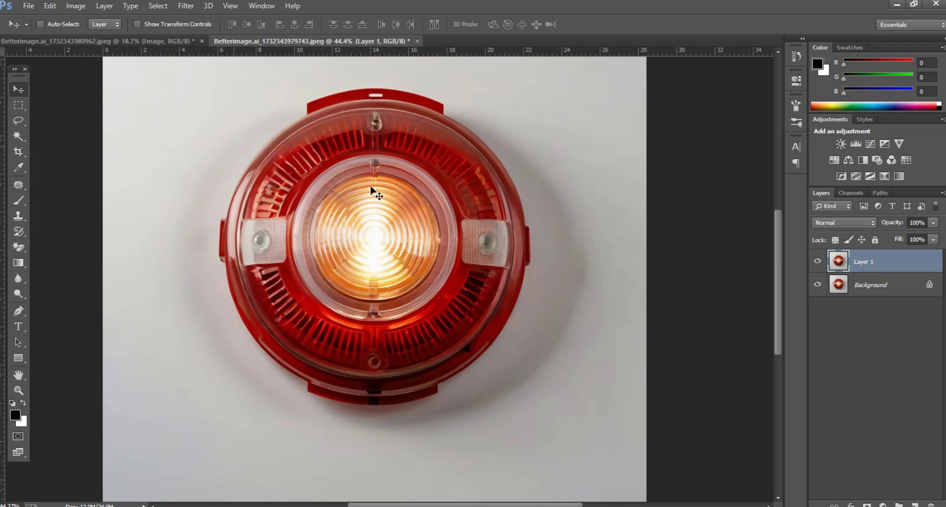
- Add a bright green Solid Color fill layer directly above the Background layer
{"action": "left_click", "coordinate": [879, 293]}
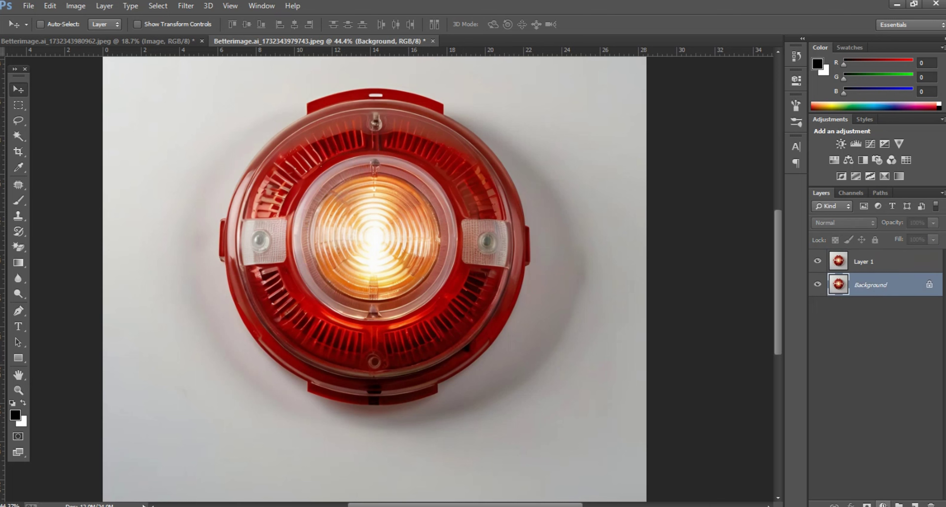
{"action": "left_click", "coordinate": [883, 504]}
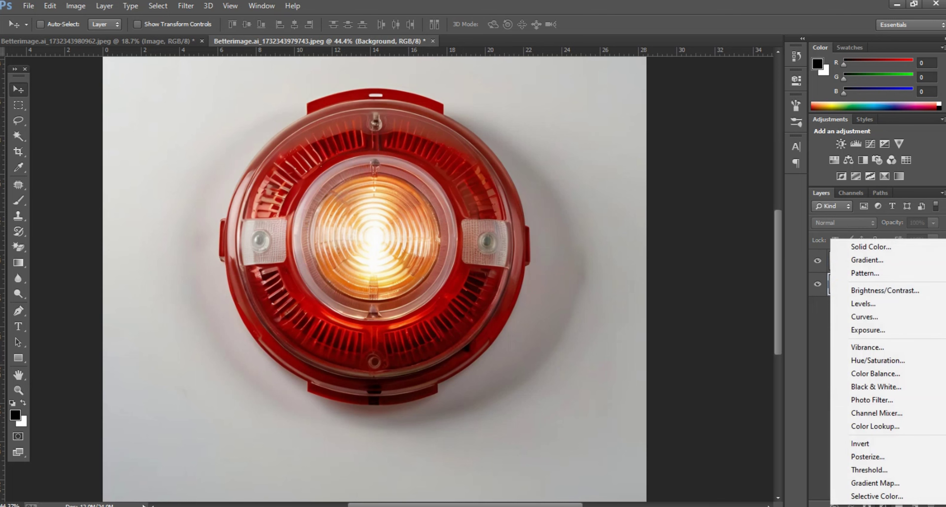
{"action": "left_click", "coordinate": [871, 247]}
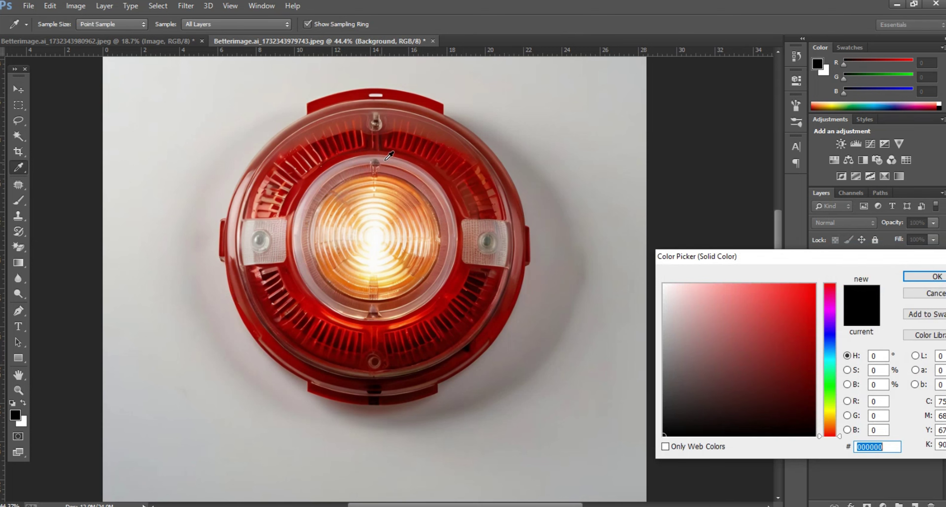
{"action": "left_click", "coordinate": [830, 389]}
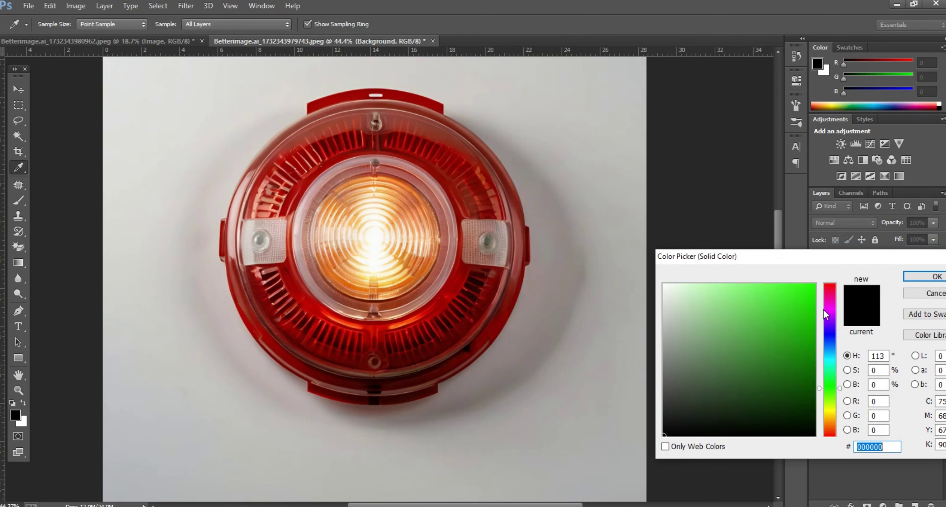
{"action": "left_click", "coordinate": [808, 285]}
{"action": "left_click", "coordinate": [925, 276]}
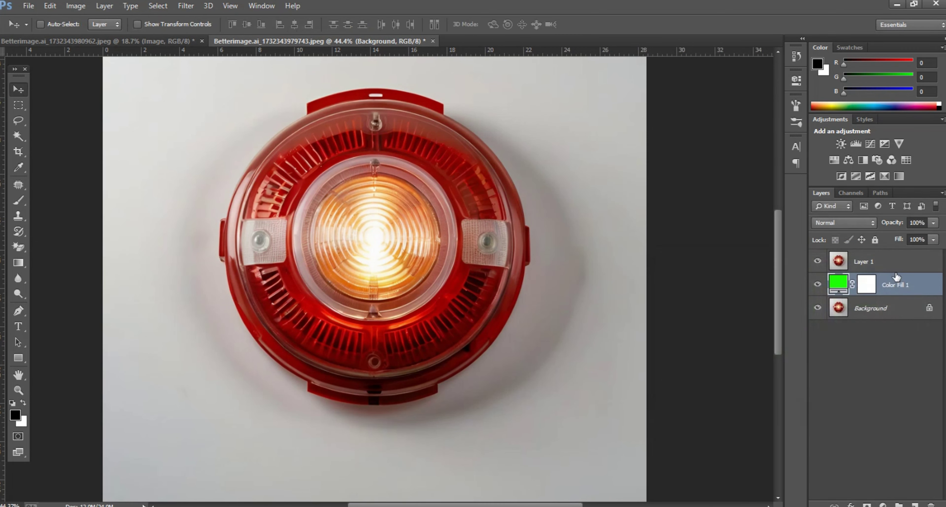
- On Layer 1, erase the light grey backdrop at the light's upper left with the Magic Eraser Tool at tolerance 40
{"action": "left_click", "coordinate": [868, 263]}
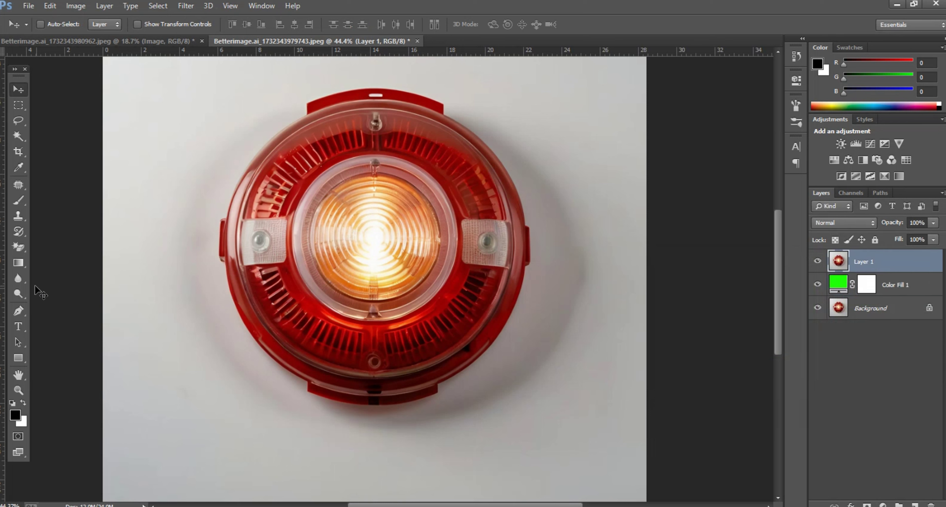
{"action": "left_click", "coordinate": [18, 247]}
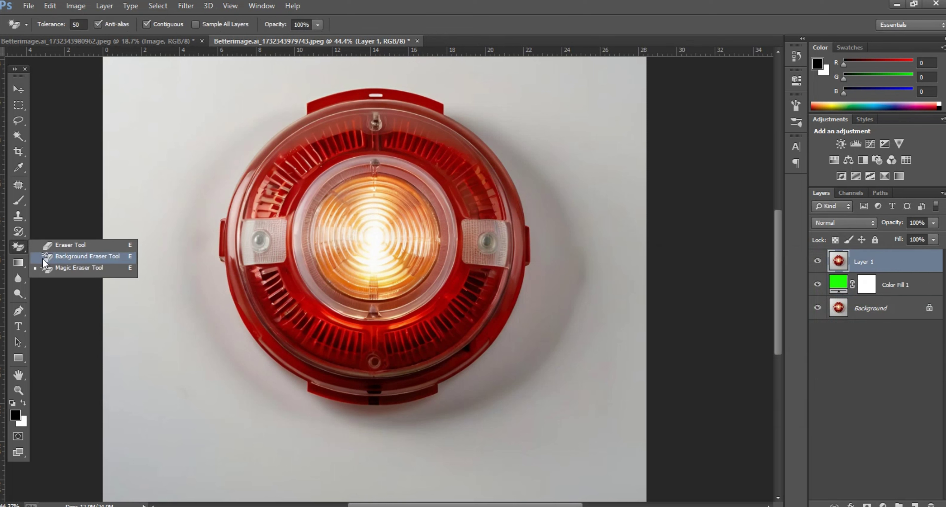
{"action": "left_click", "coordinate": [58, 269]}
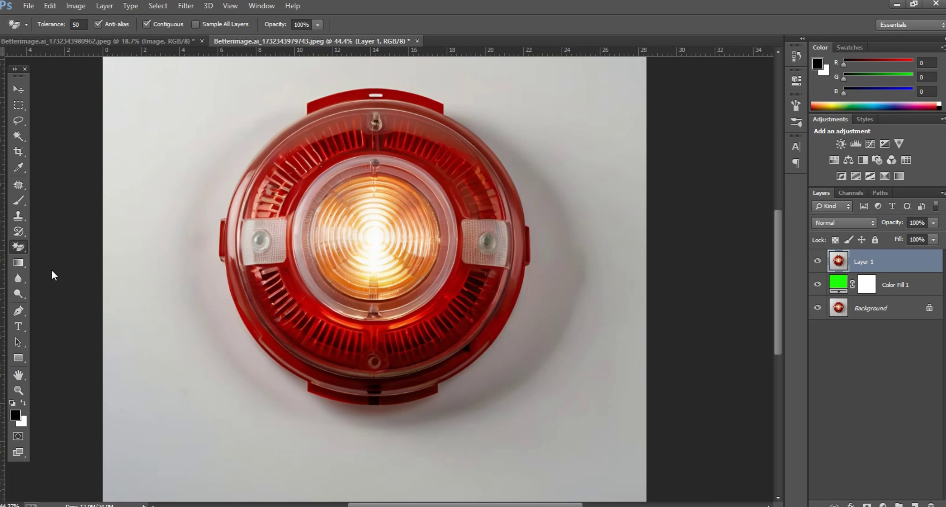
{"action": "left_click", "coordinate": [23, 249]}
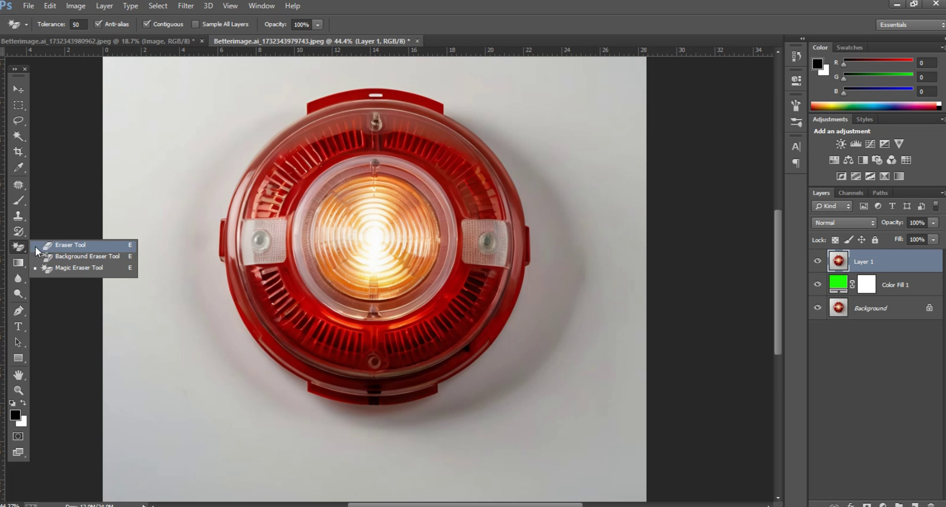
{"action": "left_click", "coordinate": [62, 272]}
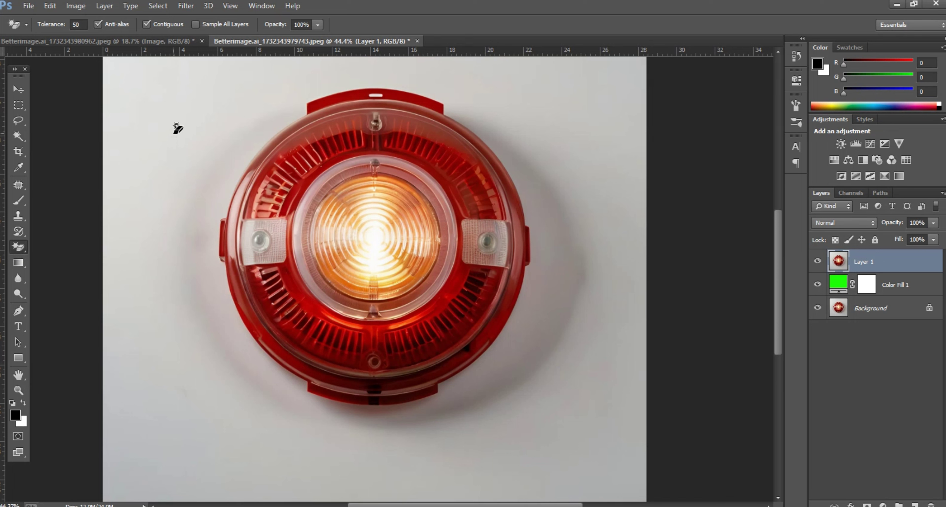
{"action": "double_click", "coordinate": [77, 26]}
{"action": "type", "text": "40"}
{"action": "key", "text": "Return"}
{"action": "left_click", "coordinate": [180, 125]}
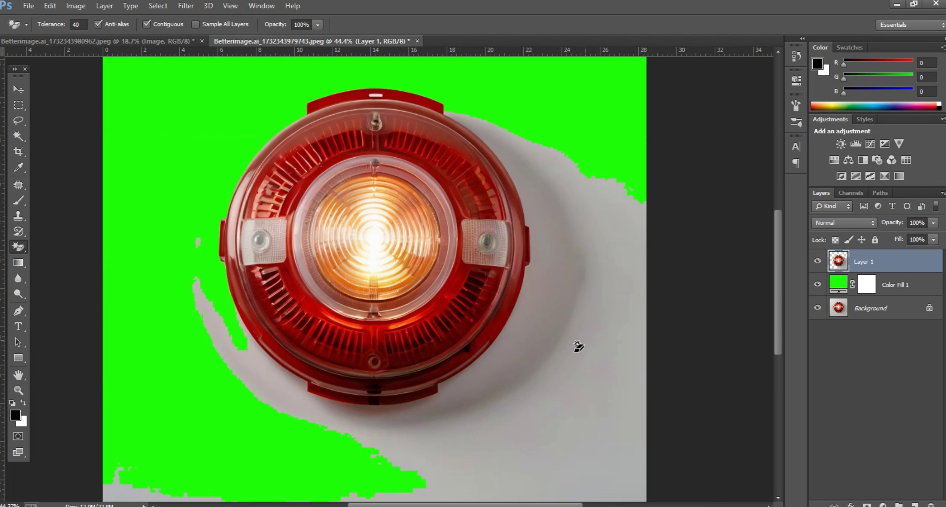
- Erase the remaining grey backdrop and shadow around the light on Layer 1 with the Magic Eraser Tool
{"action": "scroll", "coordinate": [229, 292], "scroll_direction": "down", "scroll_amount": 2}
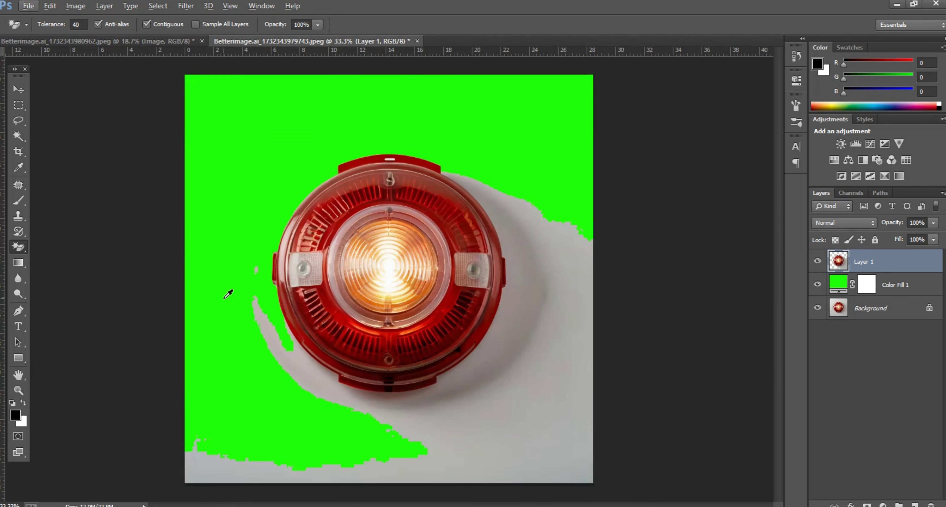
{"action": "scroll", "coordinate": [532, 373], "scroll_direction": "up", "scroll_amount": 1}
{"action": "left_click", "coordinate": [536, 366]}
{"action": "scroll", "coordinate": [367, 395], "scroll_direction": "up", "scroll_amount": 4}
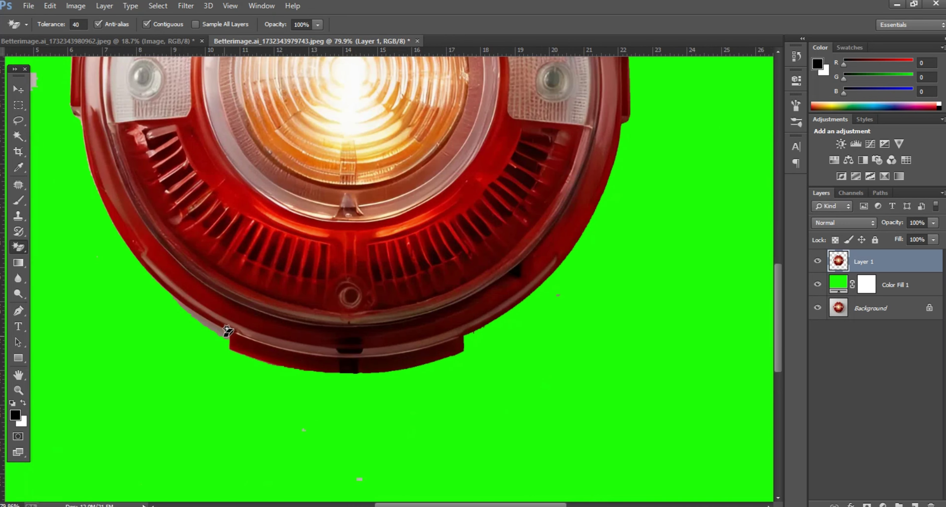
{"action": "scroll", "coordinate": [227, 331], "scroll_direction": "down", "scroll_amount": 4}
{"action": "scroll", "coordinate": [353, 146], "scroll_direction": "up", "scroll_amount": 2}
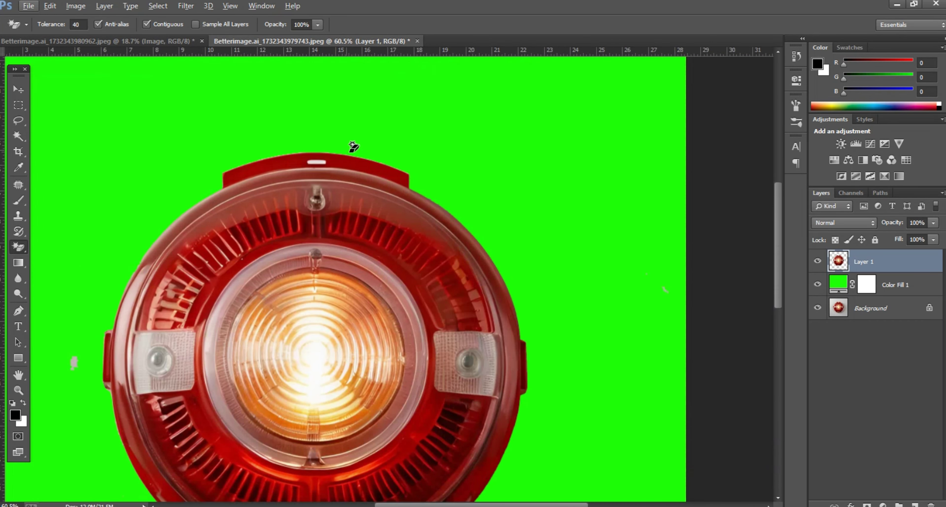
- Erase the small white slot in the red tab at the top of the light with the Magic Eraser Tool
{"action": "scroll", "coordinate": [353, 147], "scroll_direction": "up", "scroll_amount": 3}
{"action": "left_click", "coordinate": [314, 157]}
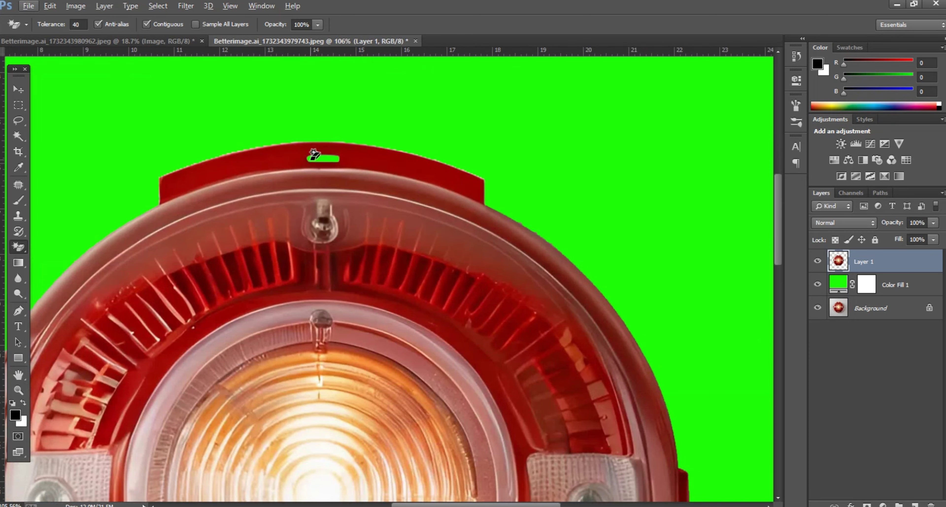
{"action": "scroll", "coordinate": [315, 155], "scroll_direction": "down", "scroll_amount": 3}
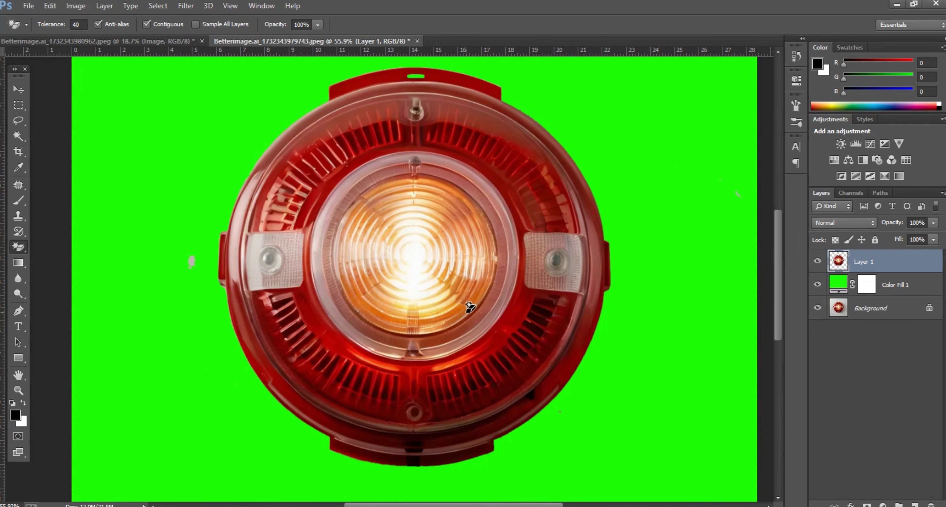
{"action": "scroll", "coordinate": [470, 307], "scroll_direction": "down", "scroll_amount": 1}
- Lasso the area with leftover specks along the light's left and lower sides, delete its contents and deselect
{"action": "left_click", "coordinate": [18, 121]}
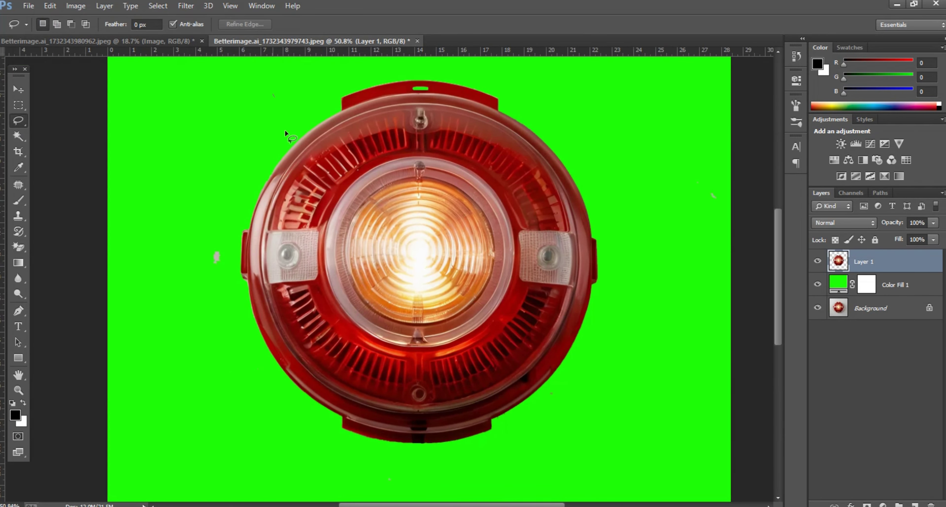
{"action": "mouse_move", "coordinate": [286, 133]}
{"action": "left_mouse_down"}
{"action": "mouse_move", "coordinate": [244, 197]}
{"action": "mouse_move", "coordinate": [223, 263]}
{"action": "left_mouse_up"}
{"action": "mouse_move", "coordinate": [564, 374]}
{"action": "left_mouse_down"}
{"action": "mouse_move", "coordinate": [241, 434]}
{"action": "mouse_move", "coordinate": [255, 78]}
{"action": "left_mouse_up"}
{"action": "left_click_drag", "start_coordinate": [295, 132], "coordinate": [286, 135]}
{"action": "key", "text": "Delete"}
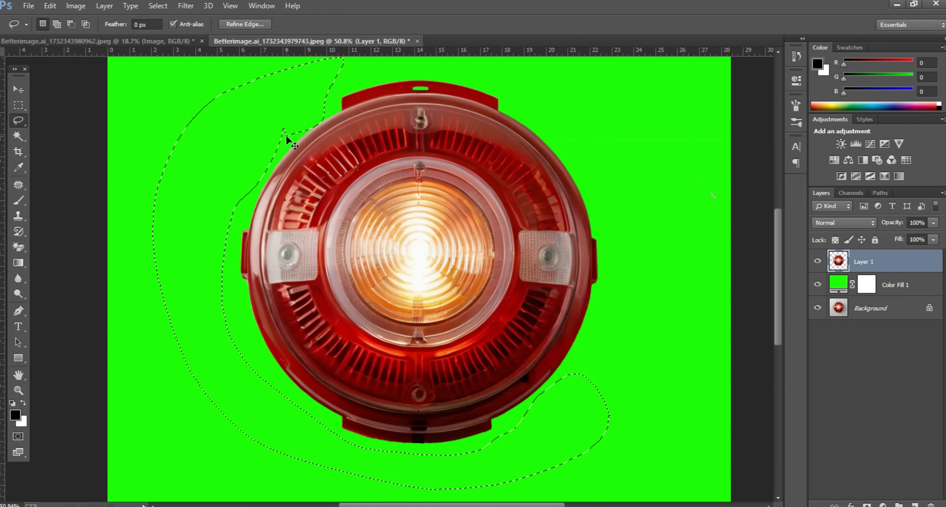
{"action": "key", "text": "ctrl+d"}
{"action": "scroll", "coordinate": [332, 207], "scroll_direction": "down", "scroll_amount": 1}
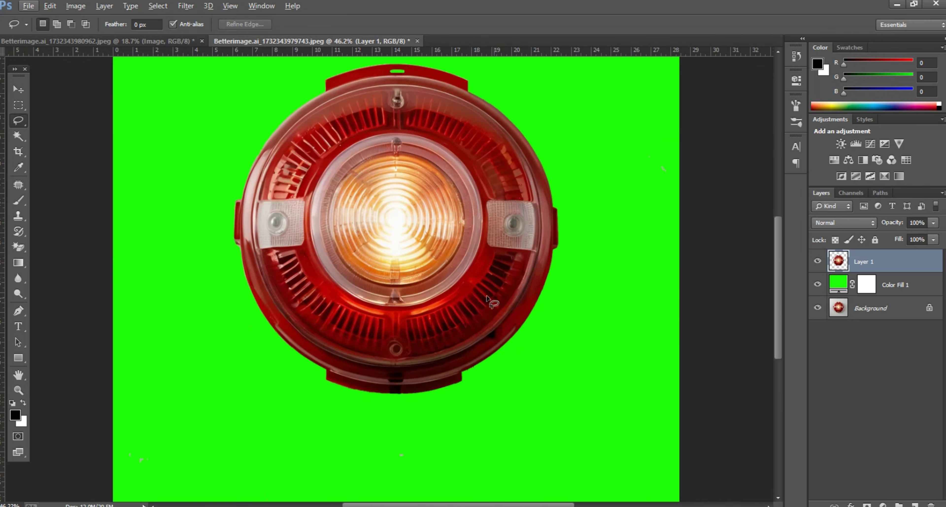
- Lasso closely around the whole light and copy the selection to a new layer
{"action": "scroll", "coordinate": [486, 296], "scroll_direction": "down", "scroll_amount": 1}
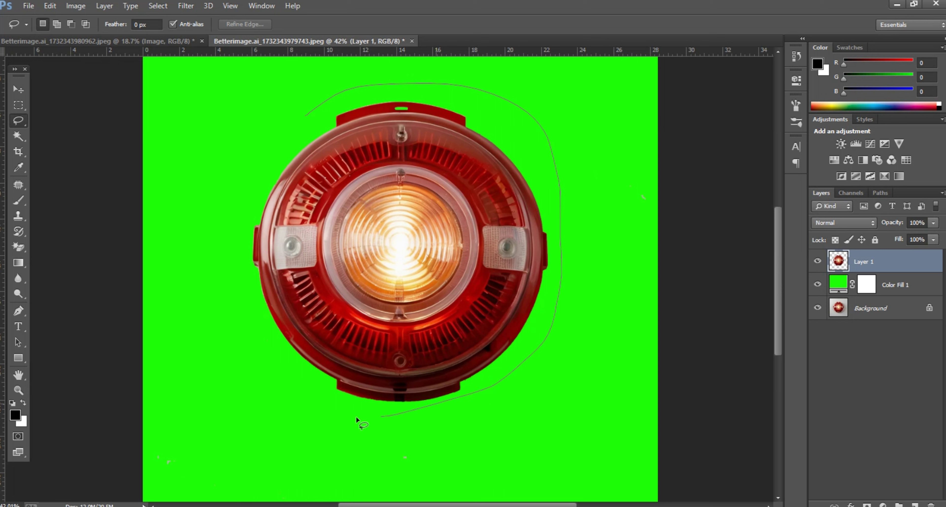
{"action": "left_click_drag", "start_coordinate": [290, 131], "coordinate": [304, 121]}
{"action": "key", "text": "ctrl+j"}
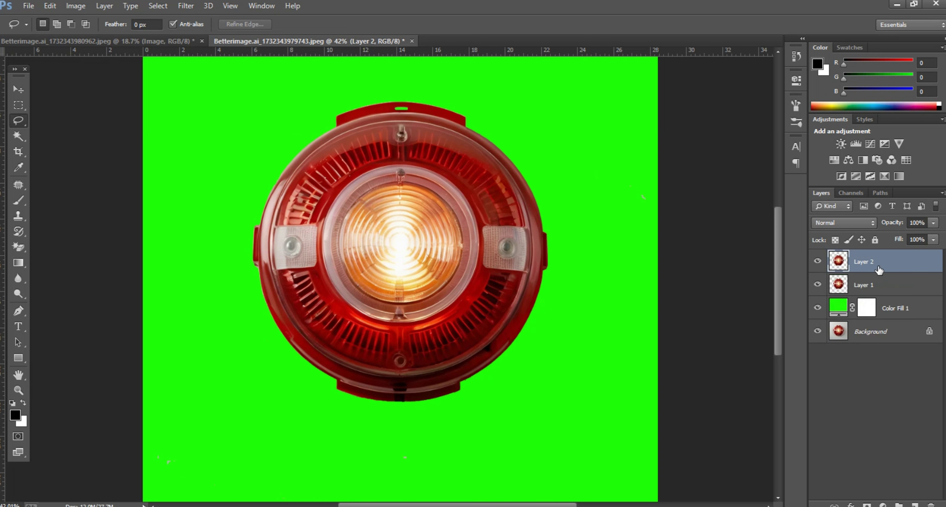
- Delete Layer 1, Color Fill 1 and Background, keeping only the clean light layer
{"action": "left_click", "coordinate": [870, 288]}
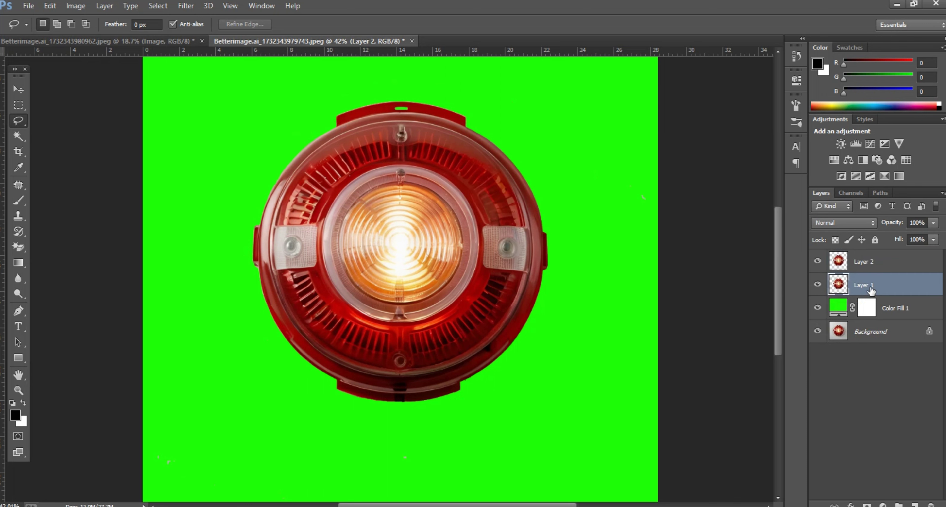
{"action": "left_click", "coordinate": [868, 340], "text": "shift"}
{"action": "key", "text": "Delete"}
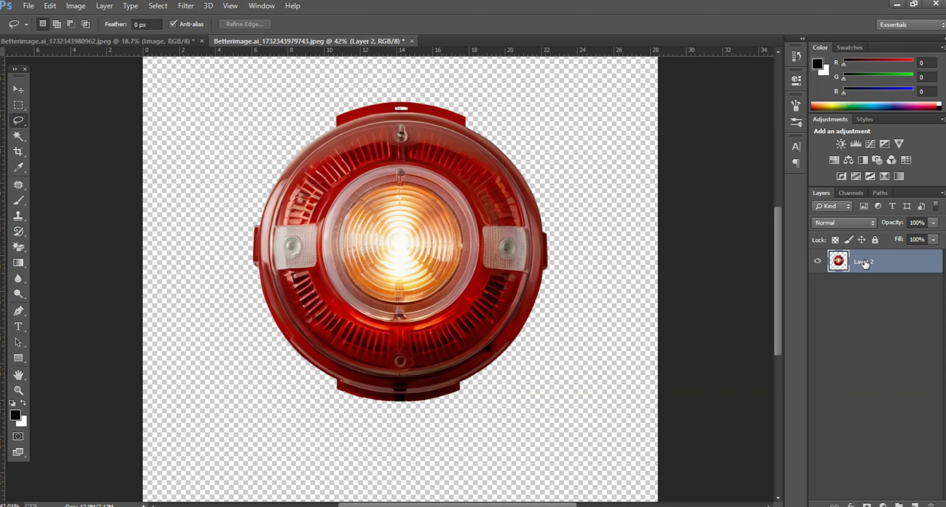
- Rename the light layer Image and convert it to a Smart Object
{"action": "double_click", "coordinate": [864, 262]}
{"action": "type", "text": "Image"}
{"action": "key", "text": "Return"}
{"action": "right_click", "coordinate": [863, 262]}
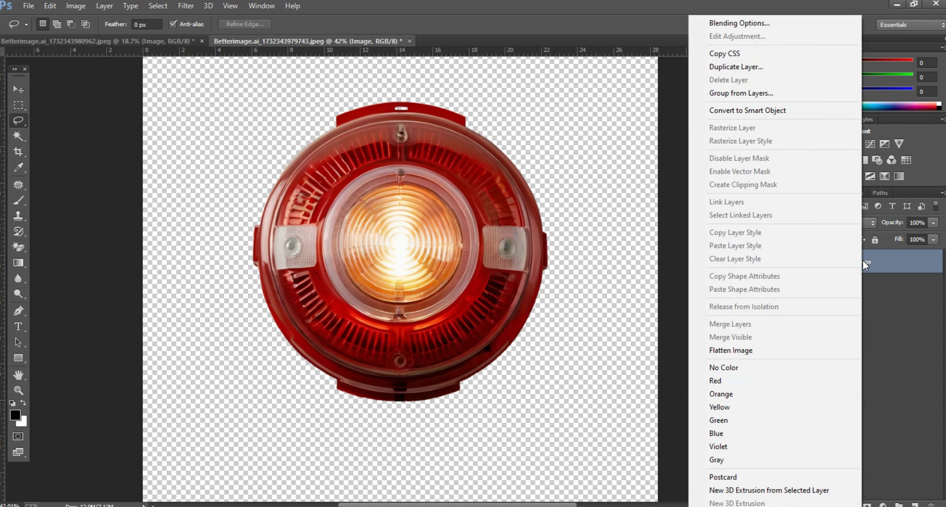
{"action": "left_click", "coordinate": [756, 110]}
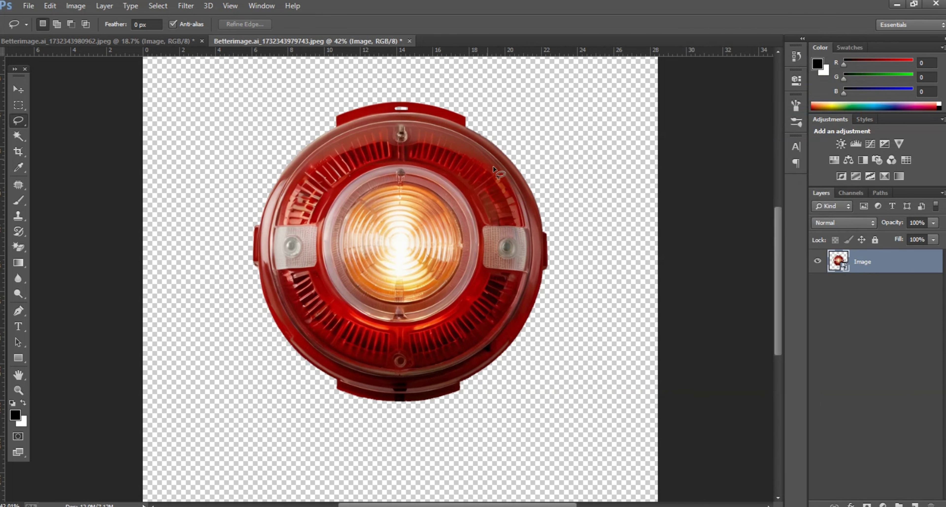
- Copy the light's Image layer into the curtain document and close the light's original document
{"action": "left_click", "coordinate": [19, 89]}
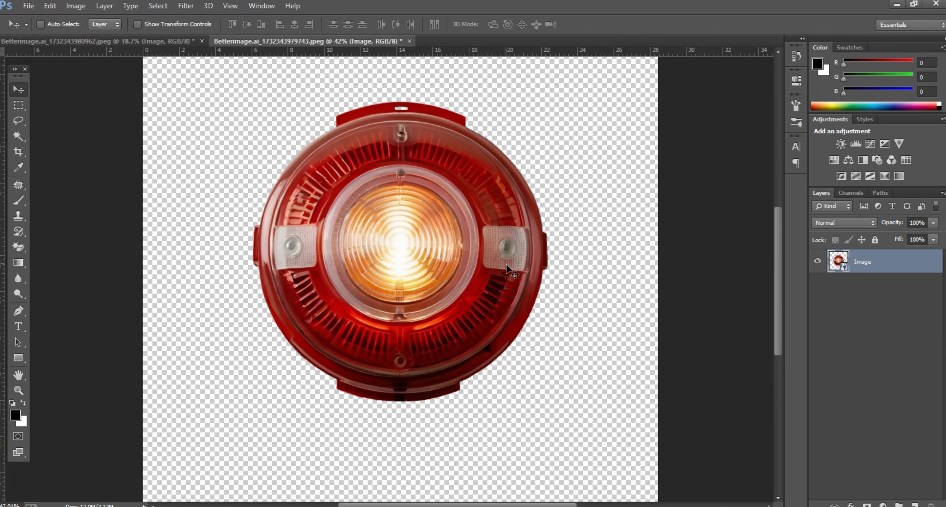
{"action": "left_click_drag", "start_coordinate": [508, 270], "coordinate": [413, 311]}
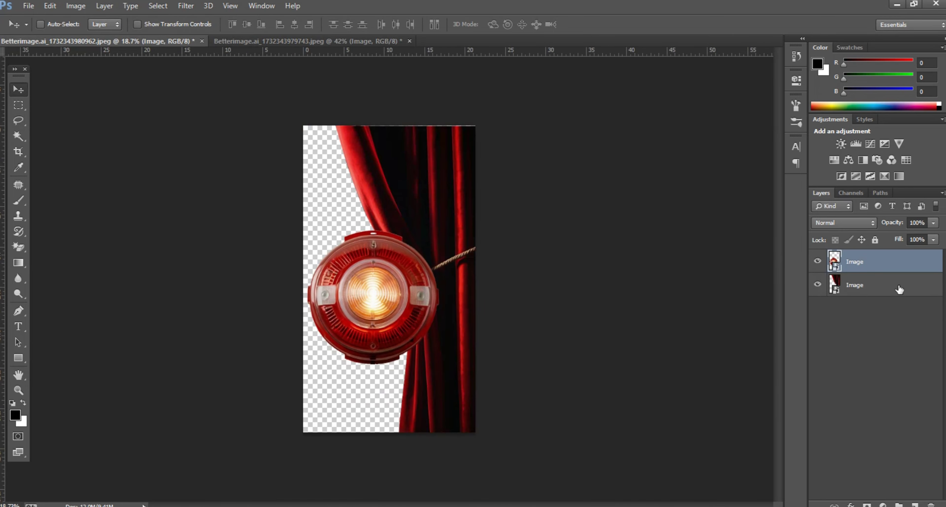
{"action": "left_click", "coordinate": [409, 41]}
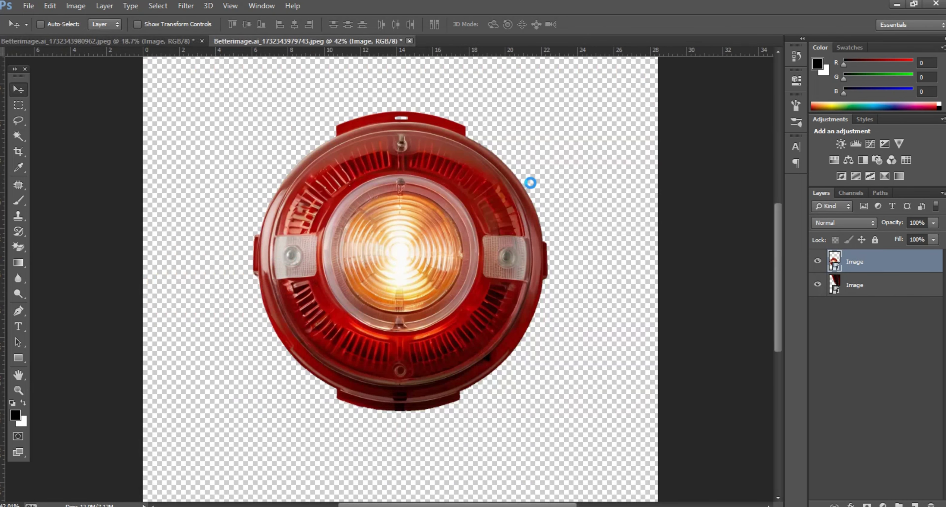
{"action": "left_click", "coordinate": [472, 206]}
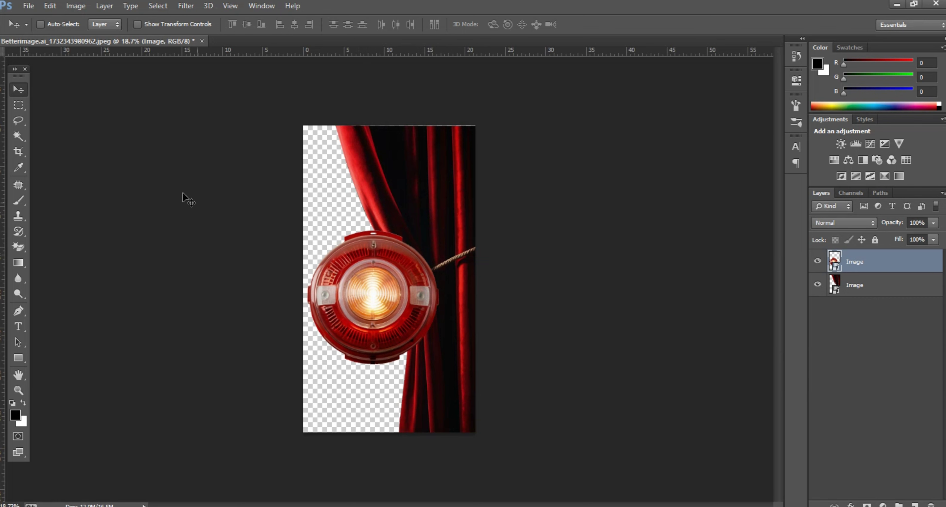
- Create a new 4000 by 4000 pixel RGB document at 300 pixels/inch with a white background
{"action": "left_click", "coordinate": [28, 6]}
{"action": "left_click", "coordinate": [38, 19]}
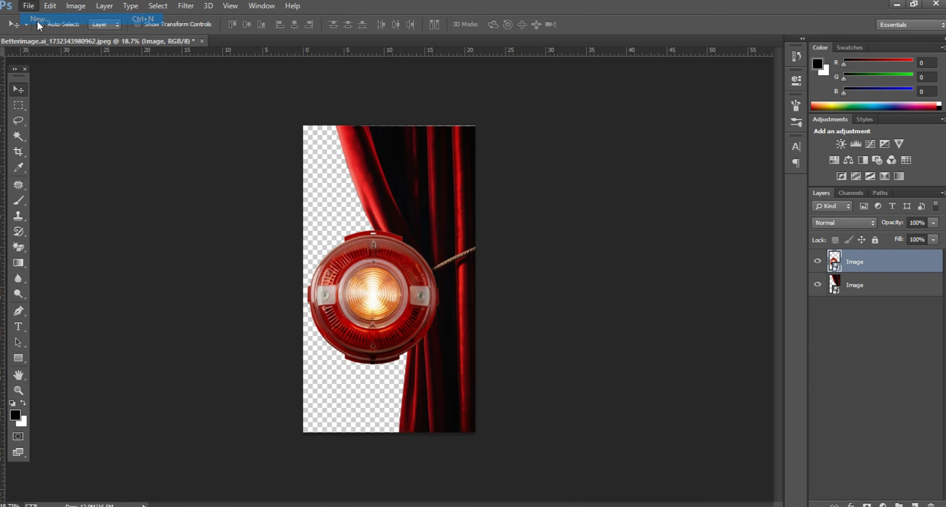
{"action": "left_click_drag", "start_coordinate": [284, 172], "coordinate": [277, 175]}
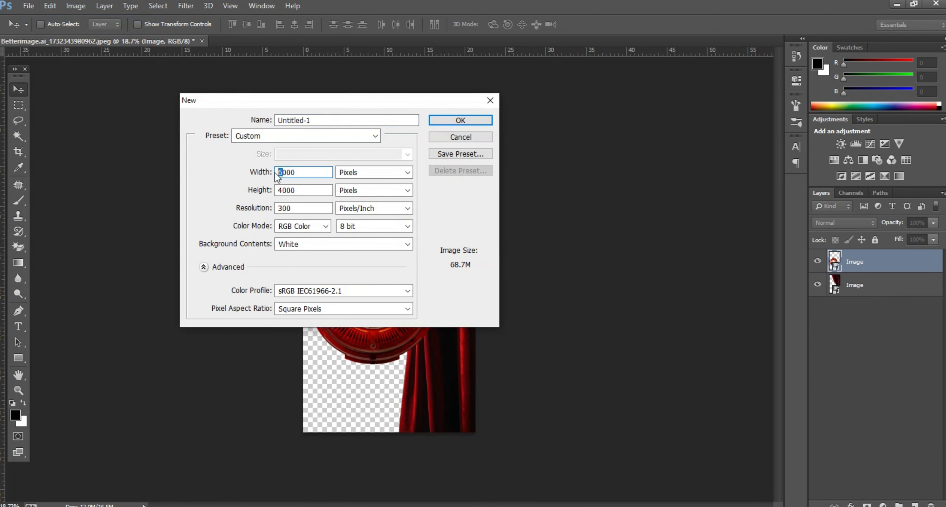
{"action": "type", "text": "4"}
{"action": "left_click", "coordinate": [444, 122]}
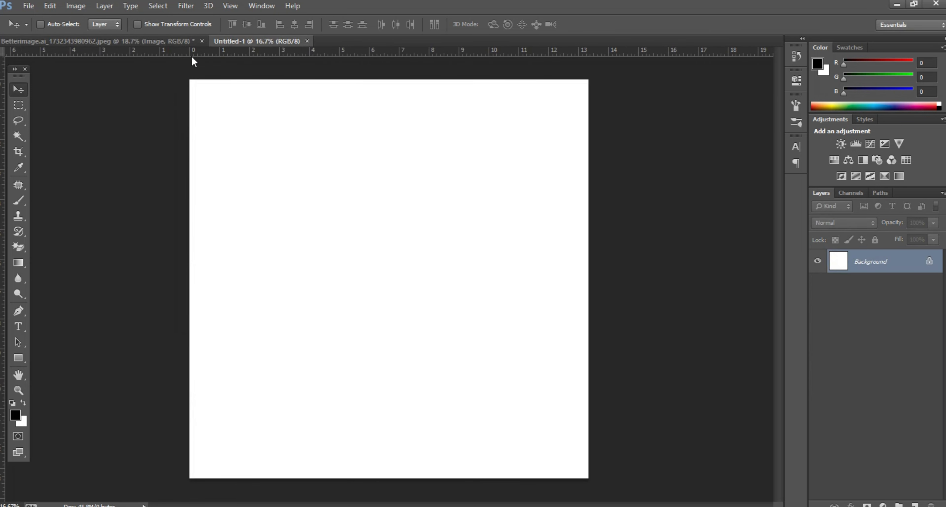
- Copy the light layer from the curtain document into Untitled-1 and centre it horizontally and vertically on the canvas
{"action": "left_click", "coordinate": [151, 42]}
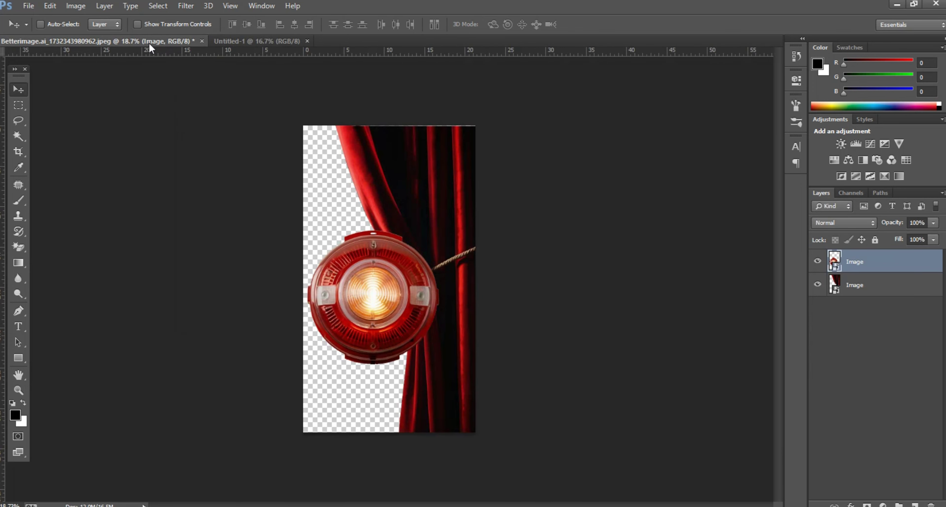
{"action": "left_click_drag", "start_coordinate": [373, 293], "coordinate": [356, 272]}
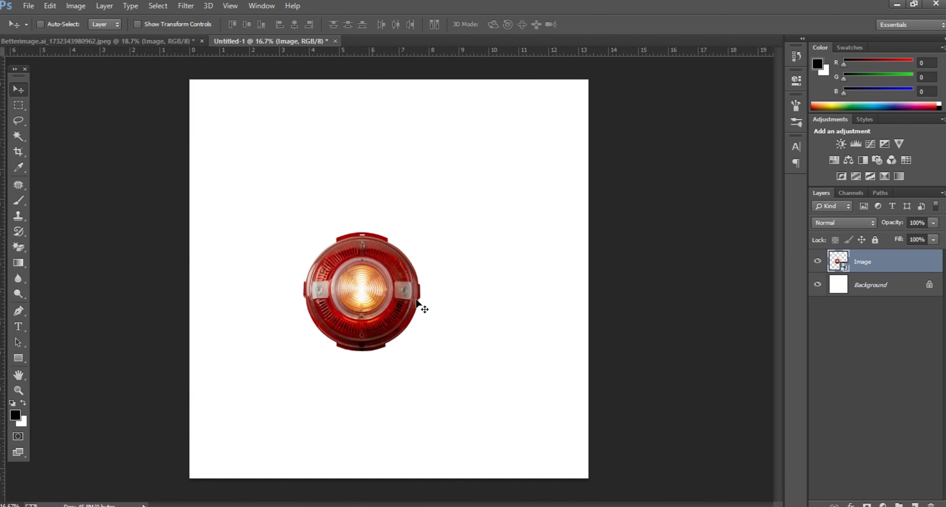
{"action": "left_click", "coordinate": [866, 286], "text": "shift"}
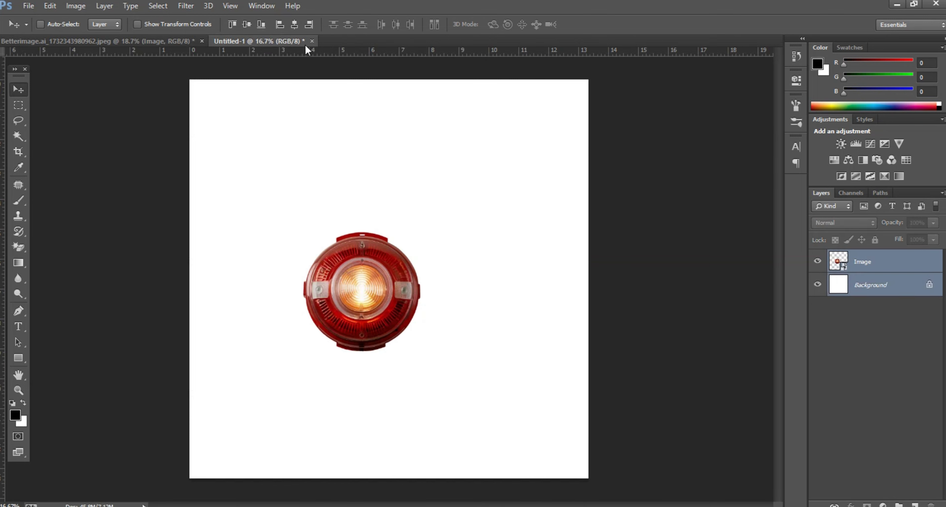
{"action": "left_click", "coordinate": [294, 25]}
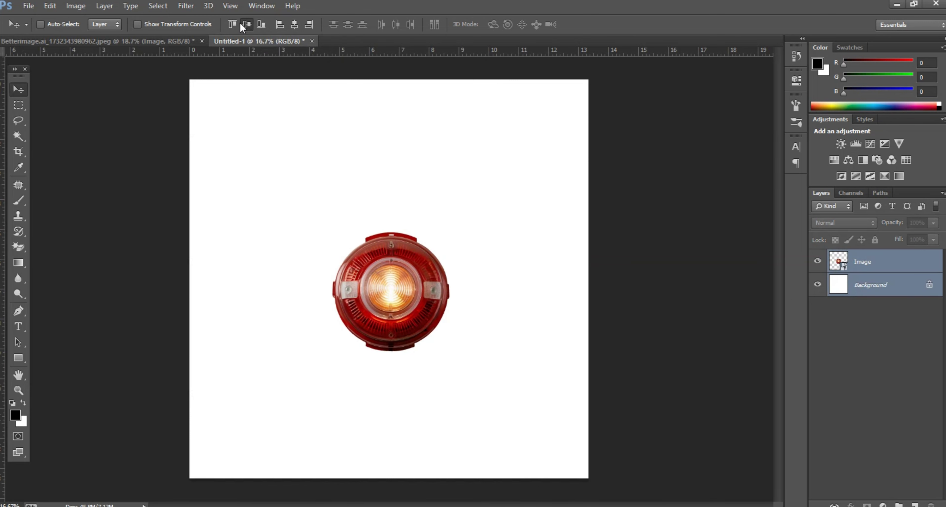
{"action": "left_click", "coordinate": [246, 24]}
{"action": "left_click", "coordinate": [852, 268]}
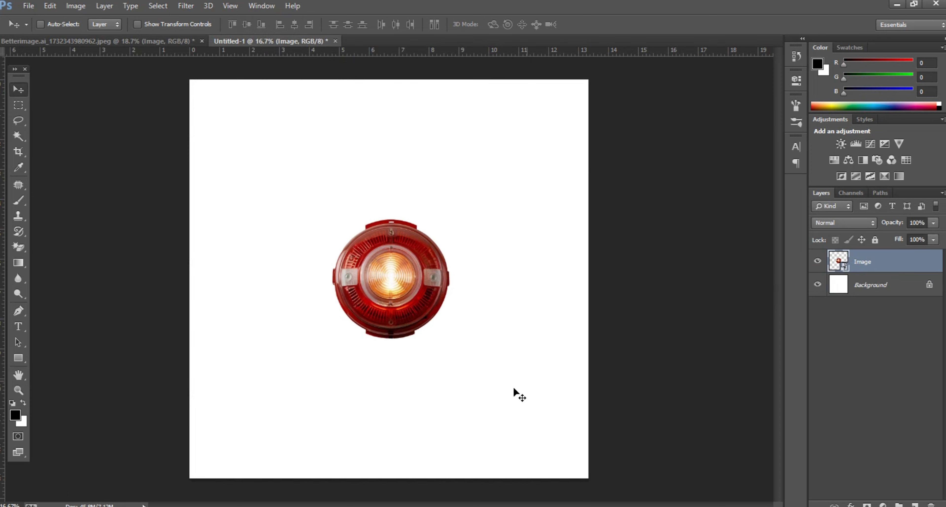
- Scale the light up from its centre to about 67.5% so that it nearly fills the canvas
{"action": "key", "text": "ctrl+t"}
{"action": "left_click_drag", "start_coordinate": [450, 340], "coordinate": [539, 467]}
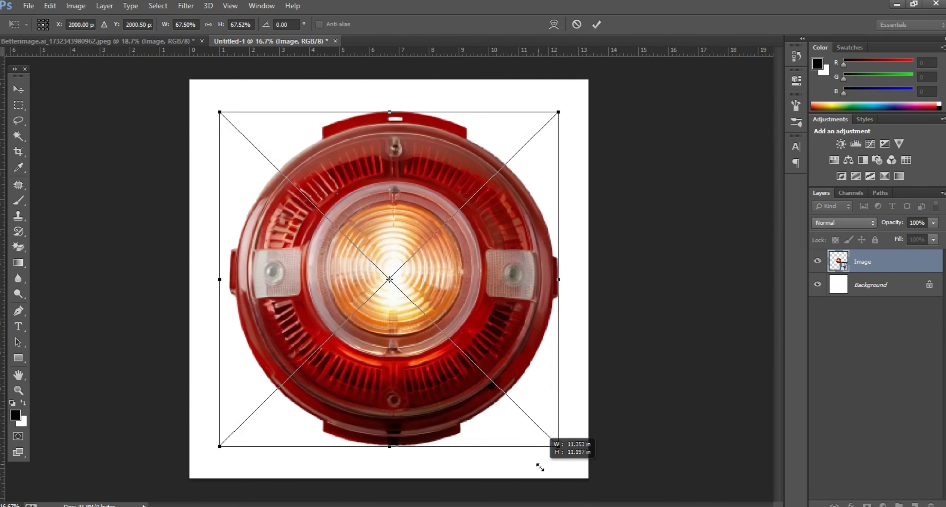
{"action": "left_click", "coordinate": [597, 25]}
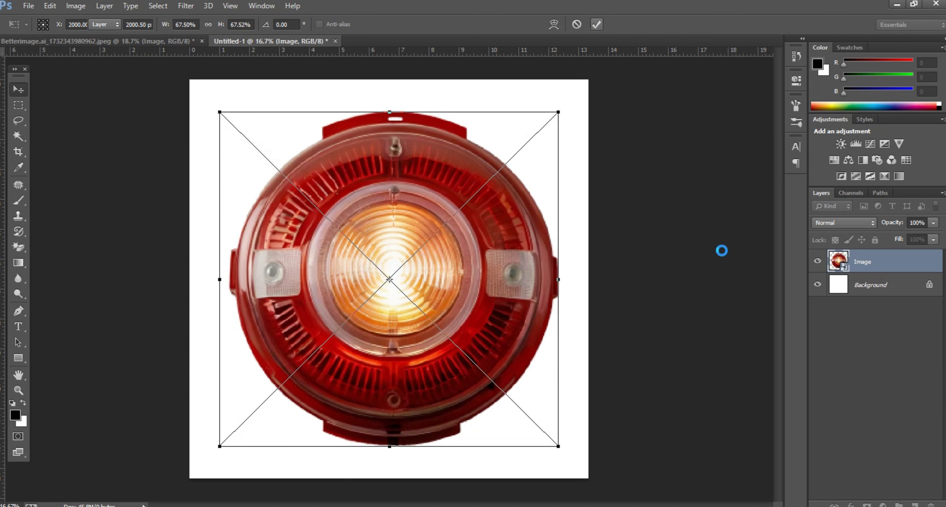
- Delete the white Background layer and hide the Image layer, leaving the bare transparent canvas
{"action": "left_click", "coordinate": [877, 292]}
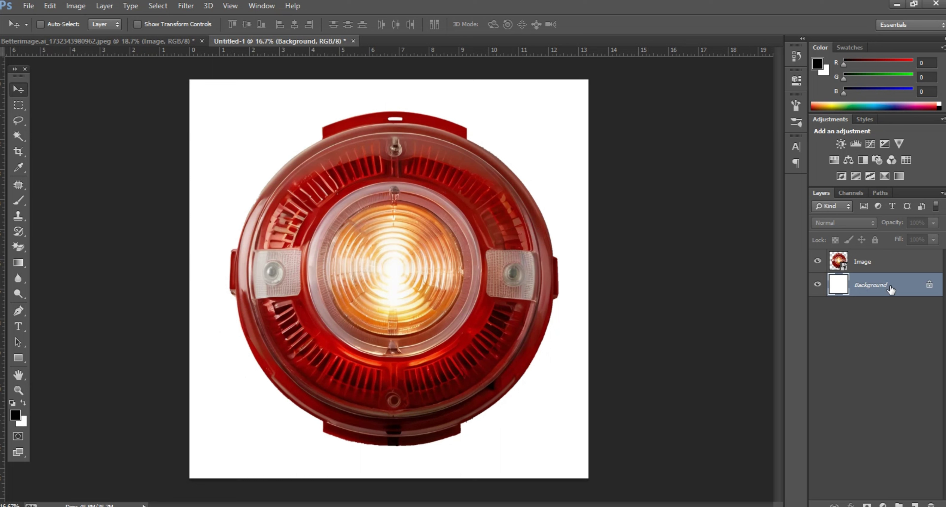
{"action": "key", "text": "Delete"}
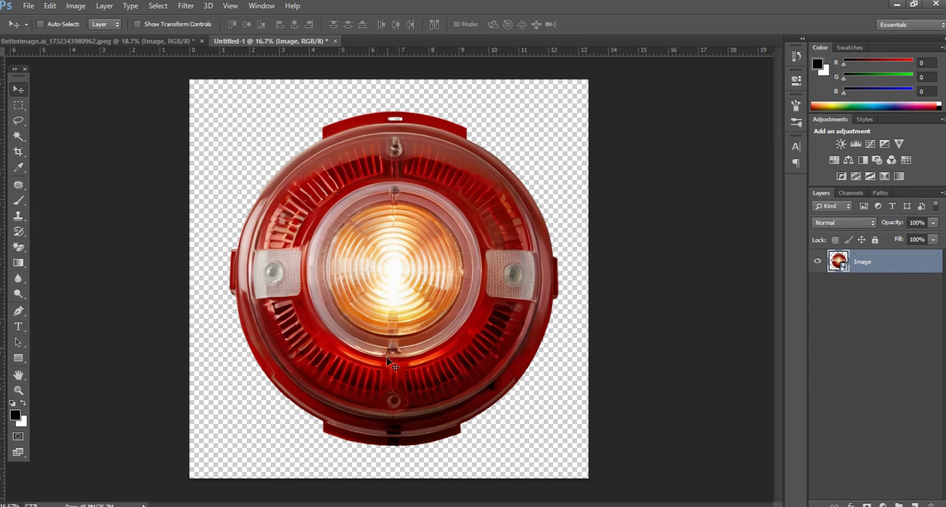
{"action": "left_click", "coordinate": [817, 261]}
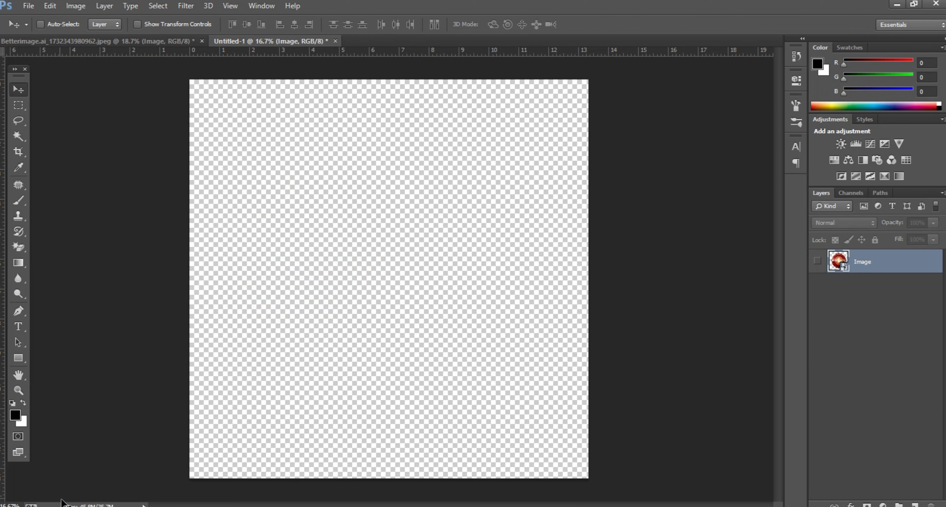
- Open Snipping Tool and capture the empty checkerboard canvas area of Untitled-1 as a new snip
{"action": "key", "text": "ctrl+shift+s"}
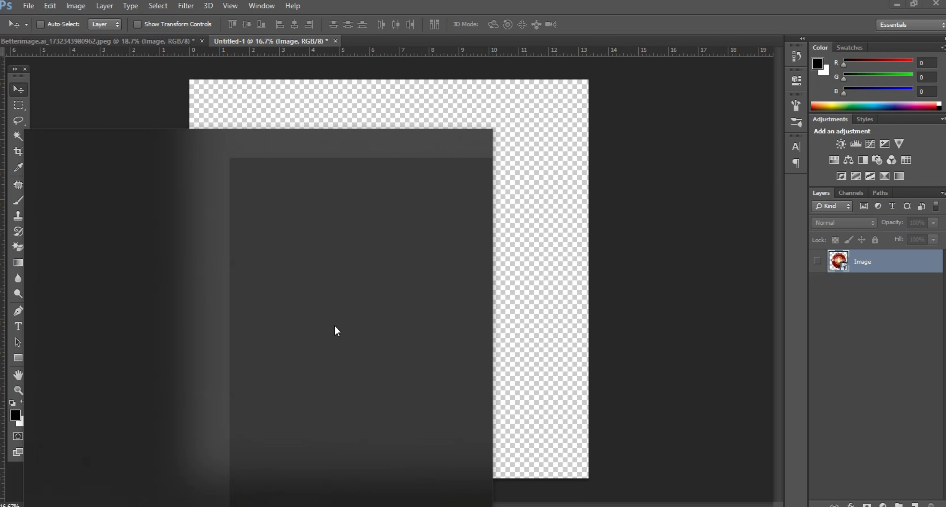
{"action": "left_click", "coordinate": [291, 294]}
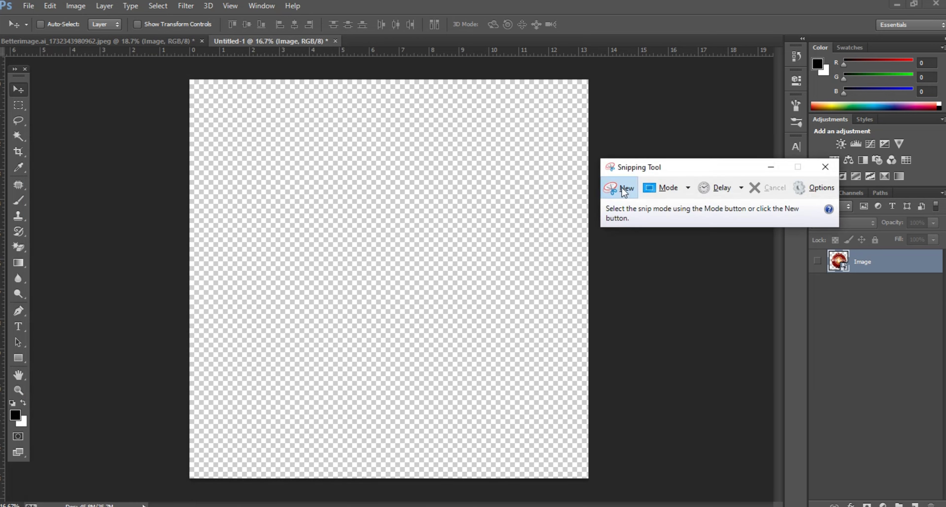
{"action": "left_click", "coordinate": [624, 187]}
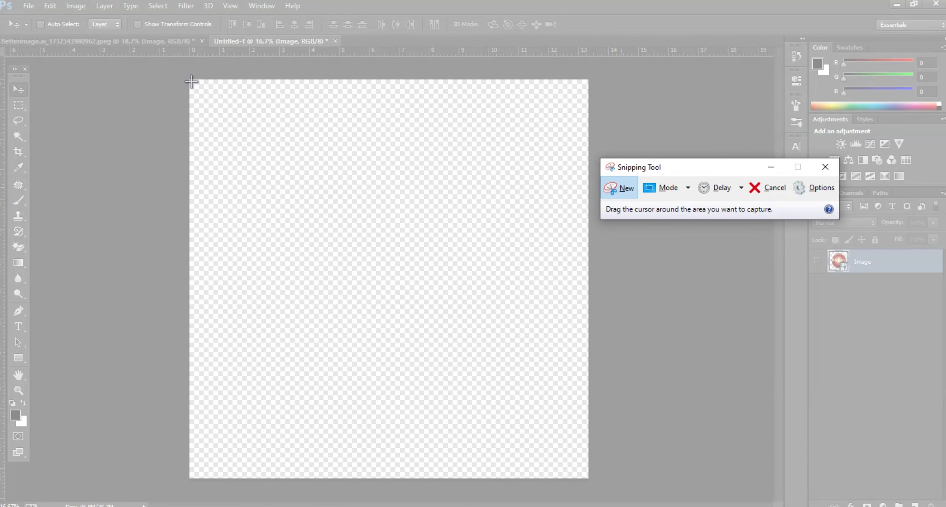
{"action": "left_click_drag", "start_coordinate": [191, 82], "coordinate": [589, 481]}
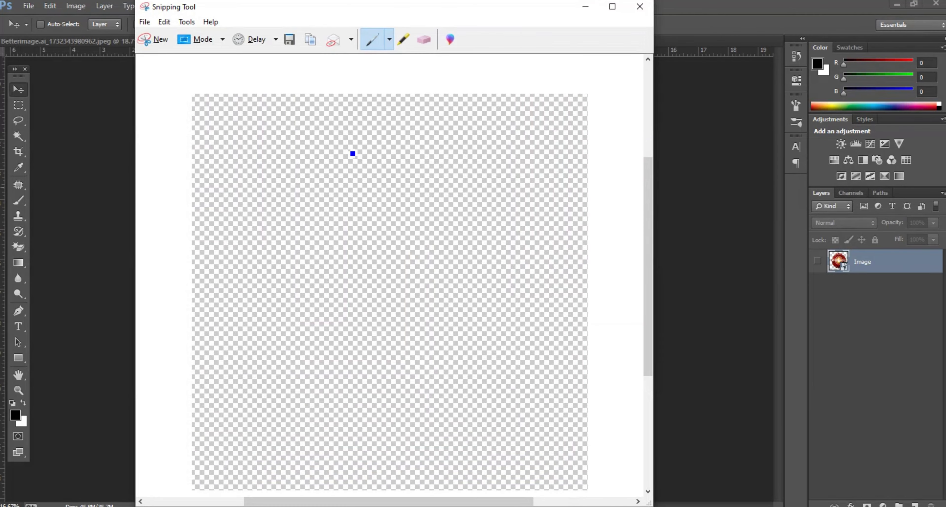
- Save the checkerboard snip as the PNG file acf in Downloads and close Snipping Tool
{"action": "left_click", "coordinate": [144, 21]}
{"action": "left_click", "coordinate": [161, 55]}
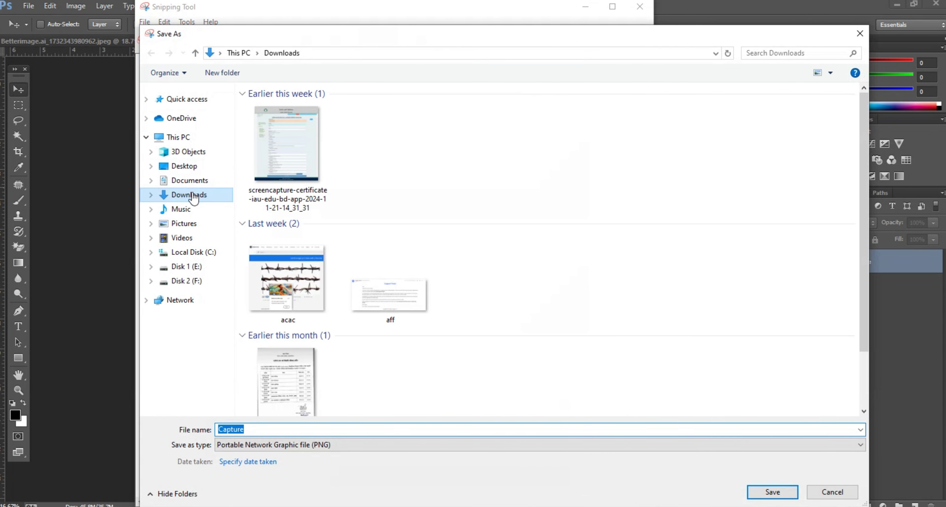
{"action": "type", "text": "aff"}
{"action": "key", "text": "Return"}
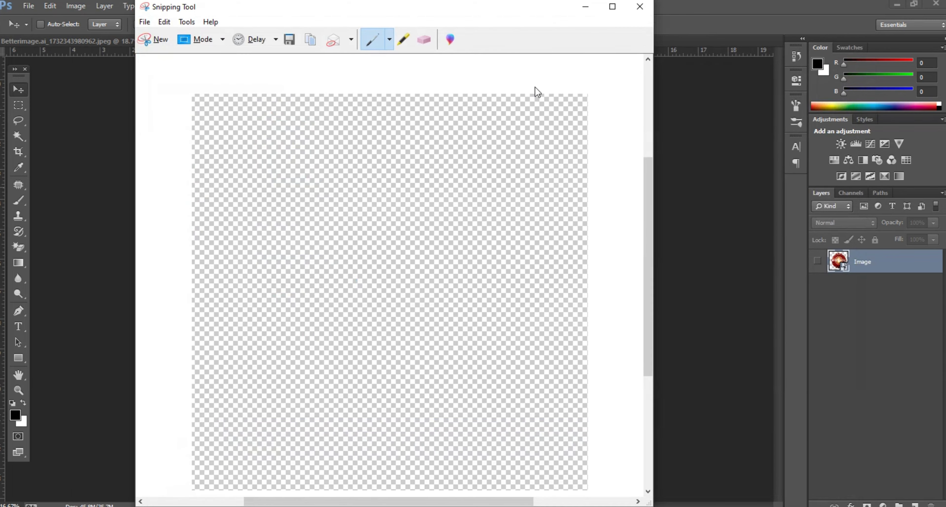
{"action": "left_click", "coordinate": [639, 6]}
- Show the Image layer again in Photoshop and place the acf file, scaled to about 195.3% so it covers the whole canvas
{"action": "left_click", "coordinate": [817, 261]}
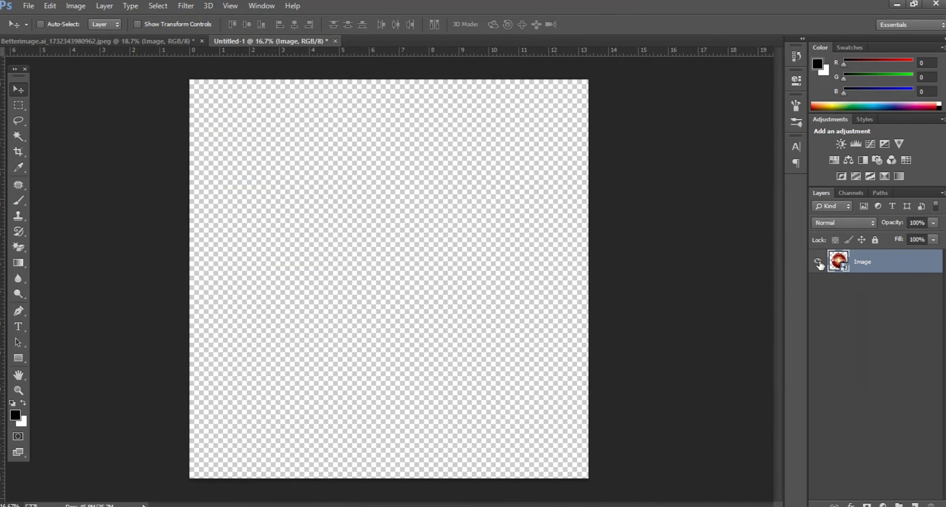
{"action": "left_click", "coordinate": [817, 261]}
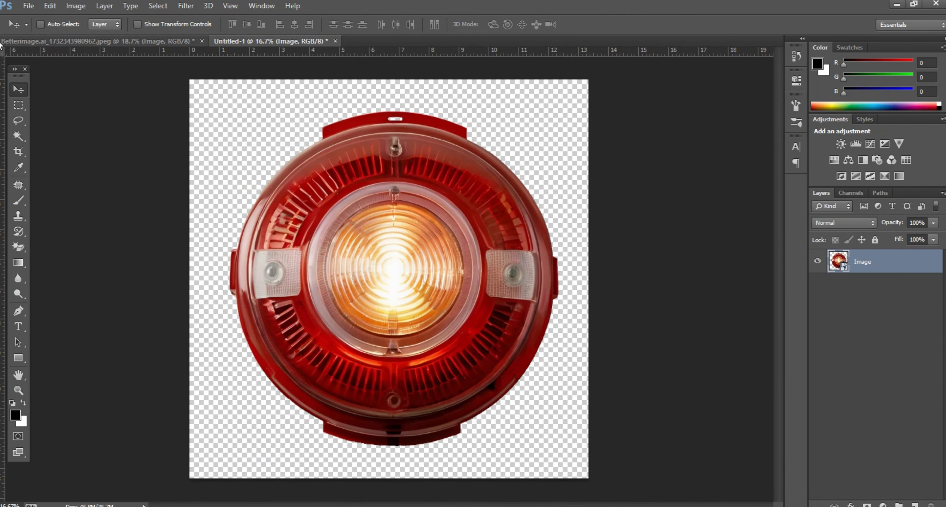
{"action": "left_click", "coordinate": [28, 5]}
{"action": "left_click", "coordinate": [51, 167]}
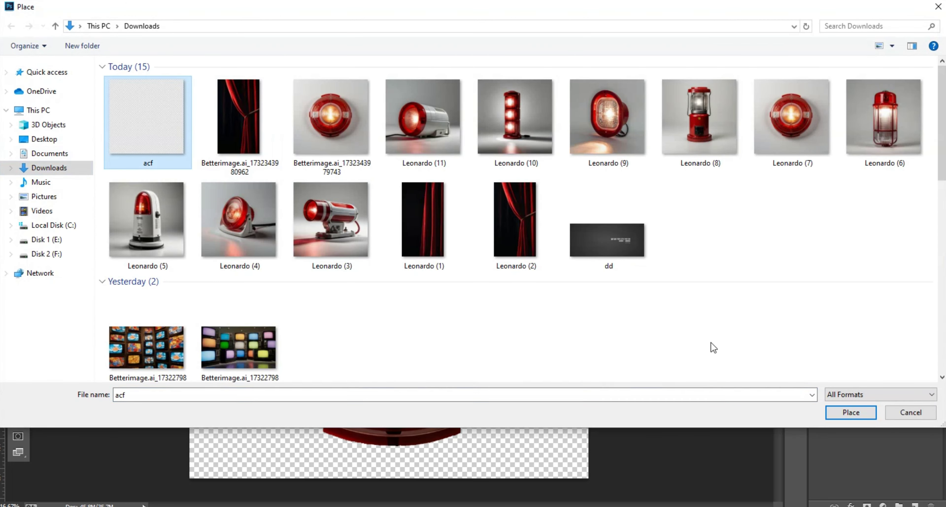
{"action": "left_click", "coordinate": [843, 413]}
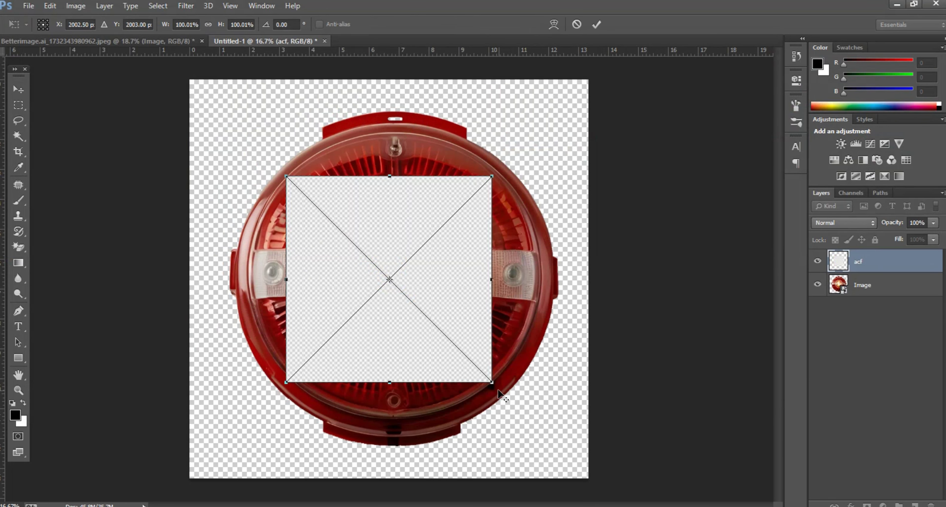
{"action": "left_click_drag", "start_coordinate": [492, 383], "coordinate": [604, 477]}
{"action": "left_click", "coordinate": [597, 24]}
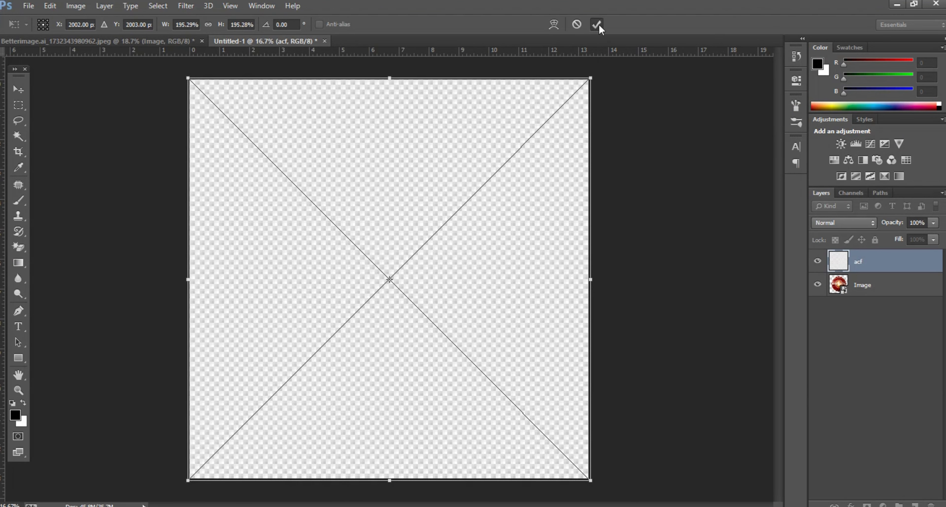
- Move the acf layer below the Image layer and rename it BG
{"action": "left_click_drag", "start_coordinate": [862, 269], "coordinate": [864, 299]}
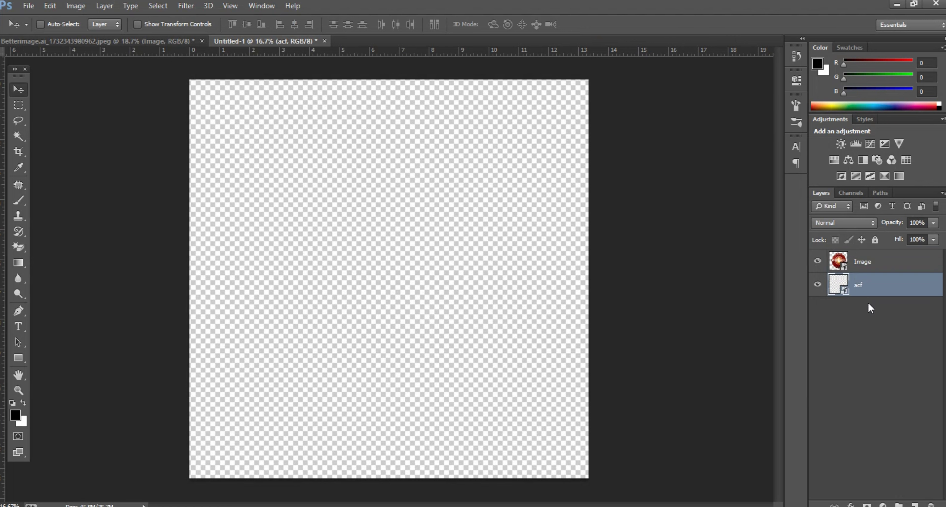
{"action": "double_click", "coordinate": [858, 285]}
{"action": "type", "text": "BG"}
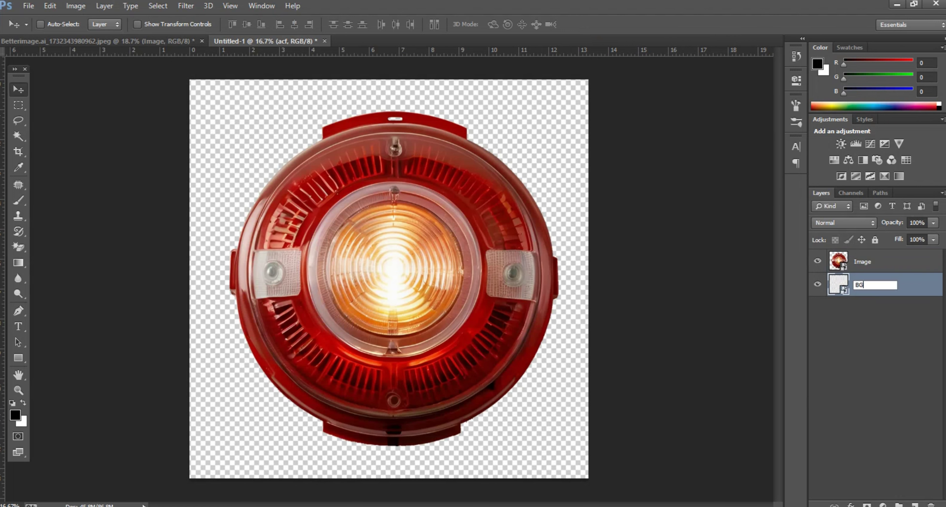
{"action": "key", "text": "Return"}
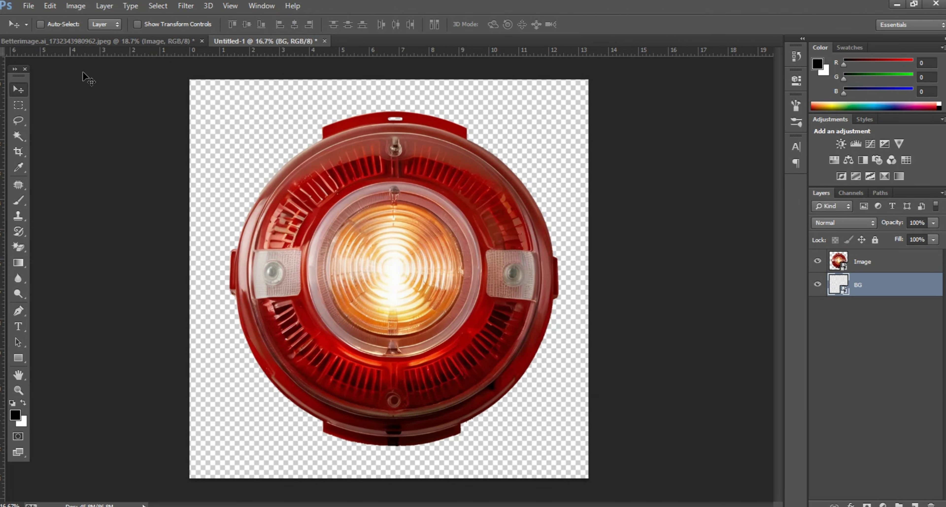
- Save the document in Downloads as the Photoshop file "Main file" with layers and Maximize Compatibility on
{"action": "left_click", "coordinate": [29, 6]}
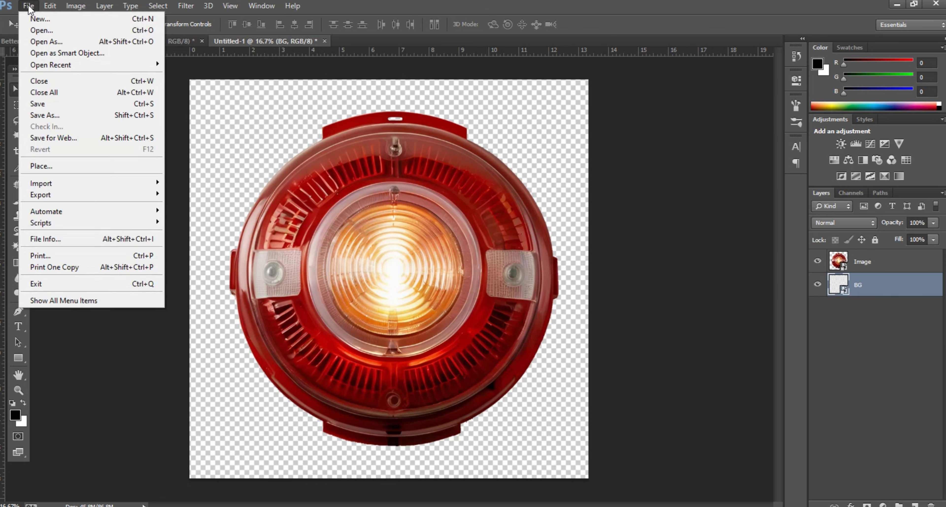
{"action": "left_click", "coordinate": [66, 115]}
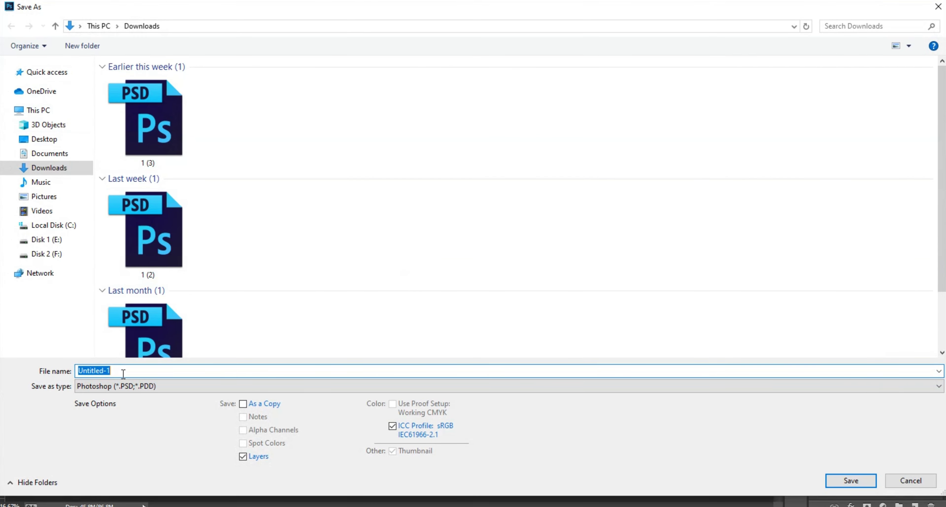
{"action": "type", "text": "Main file"}
{"action": "left_click", "coordinate": [850, 482]}
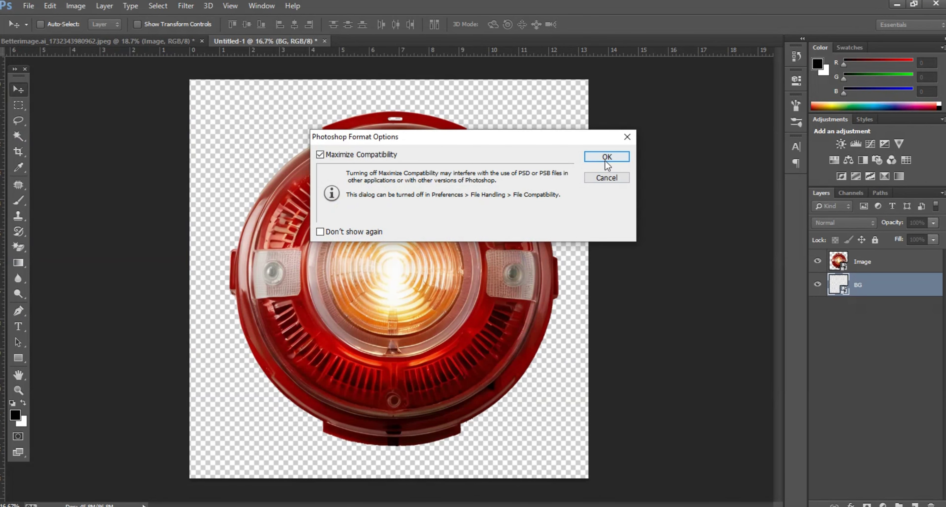
{"action": "left_click", "coordinate": [606, 158]}
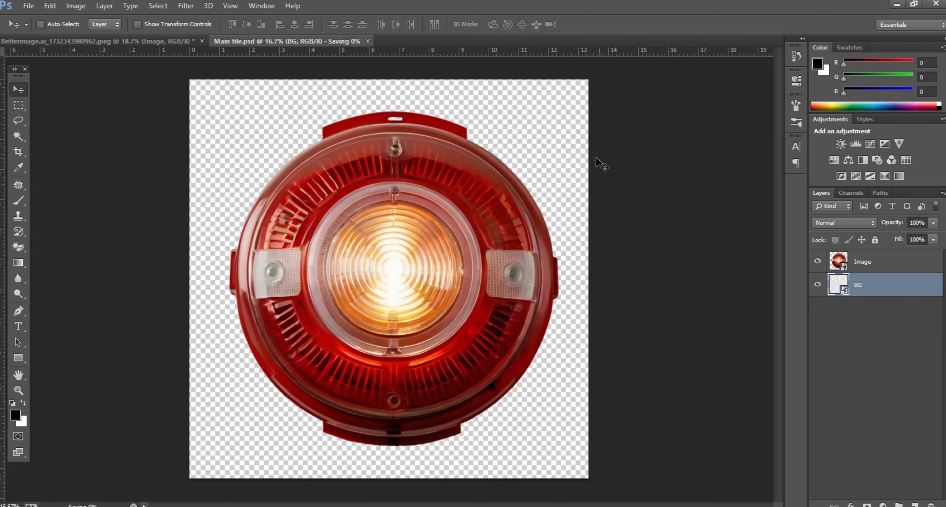
- Save a JPEG version named "Main file" in Downloads with the default JPEG options
{"action": "left_click", "coordinate": [30, 6]}
{"action": "left_click", "coordinate": [44, 114]}
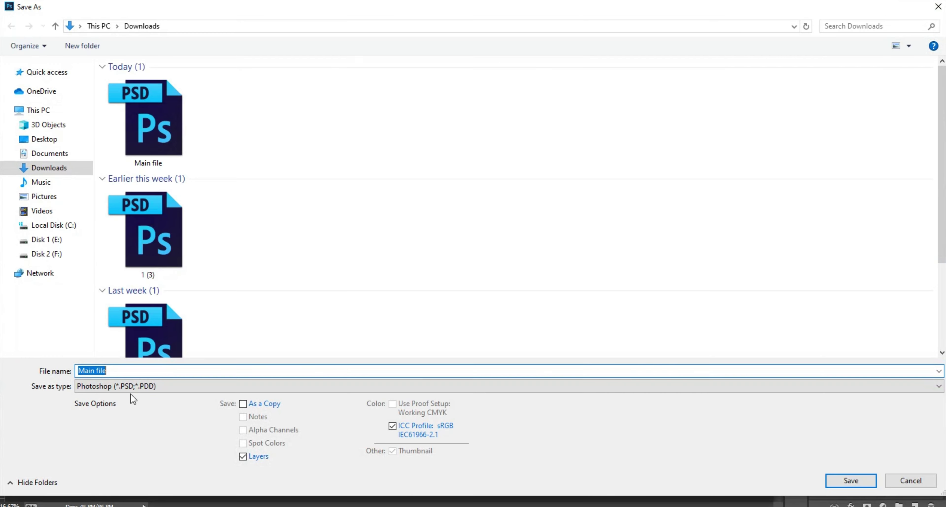
{"action": "left_click", "coordinate": [128, 386]}
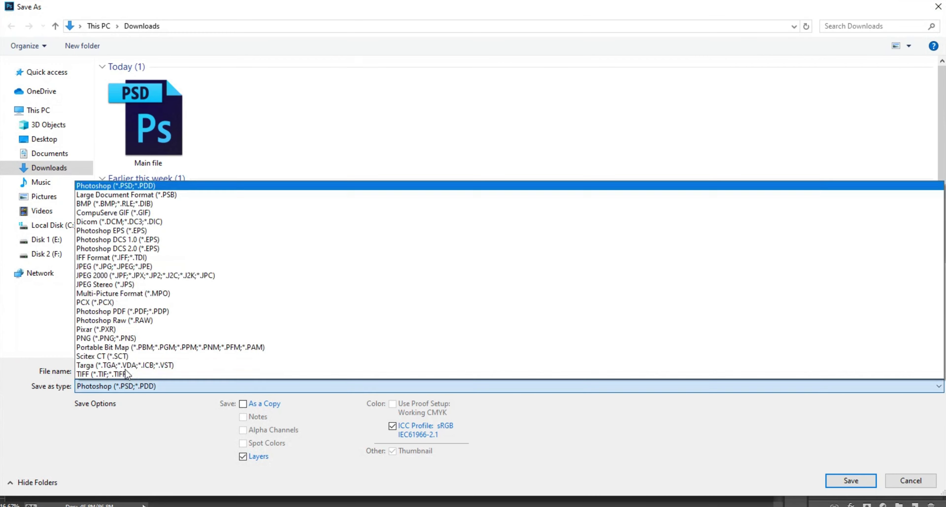
{"action": "left_click", "coordinate": [140, 266]}
{"action": "key", "text": "Return"}
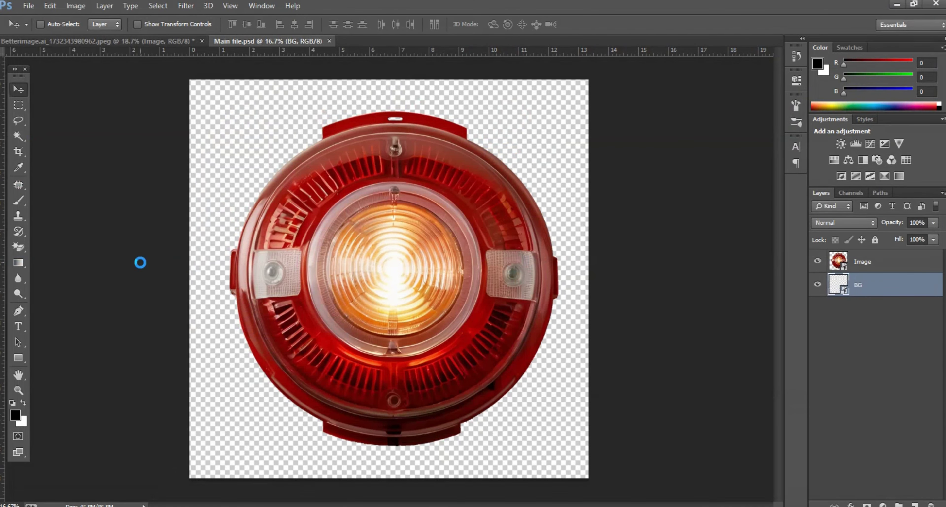
{"action": "key", "text": "Return"}
- Toggle the BG layer's visibility to compare, and delete the BG layer so only the light remains
{"action": "left_click", "coordinate": [817, 286]}
{"action": "left_click", "coordinate": [817, 285]}
{"action": "left_click", "coordinate": [817, 285]}
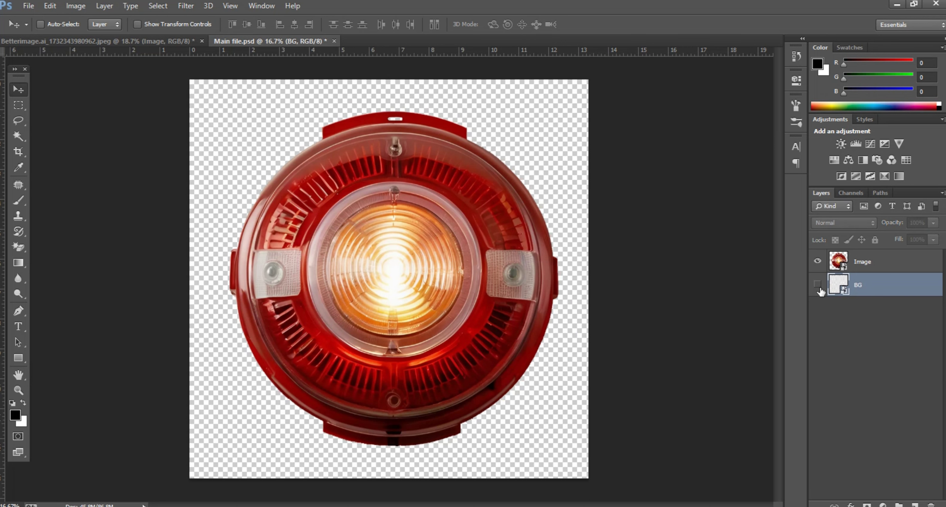
{"action": "key", "text": "Delete"}
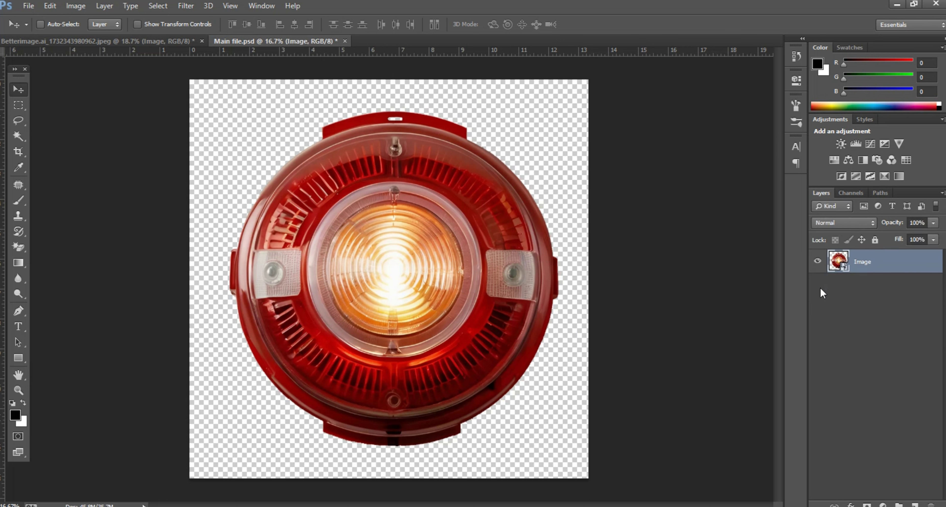
- Save a transparent PNG copy named "Main file" in Downloads with the default PNG options
{"action": "left_click", "coordinate": [28, 5]}
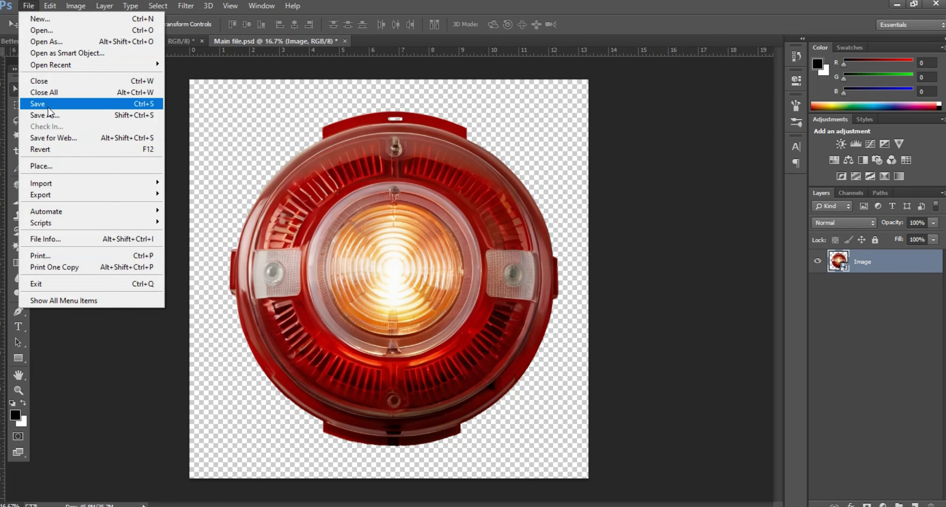
{"action": "left_click", "coordinate": [48, 116]}
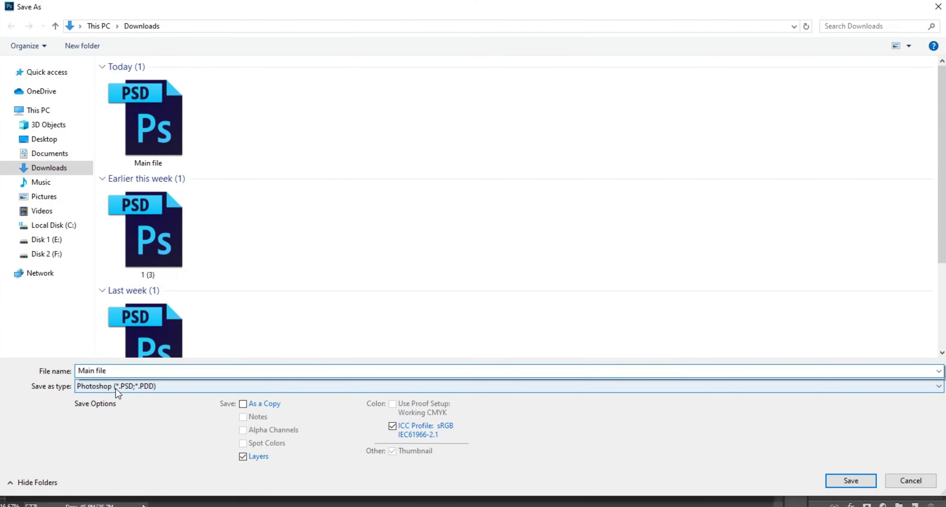
{"action": "left_click", "coordinate": [115, 389]}
{"action": "left_click", "coordinate": [124, 340]}
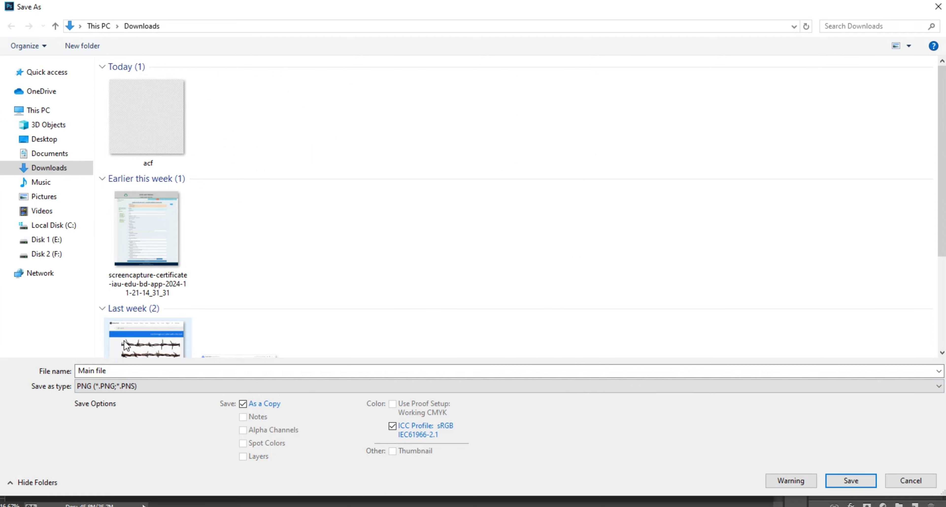
{"action": "key", "text": "Return"}
{"action": "key", "text": "Return"}
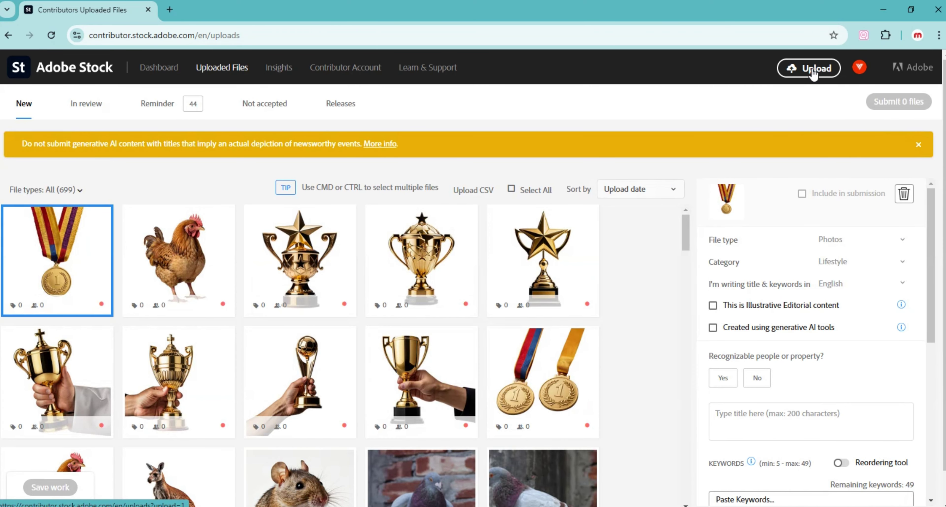
- Upload the PNG version of "Main file" from Downloads to the Adobe Stock contributor page in Chrome
{"action": "left_click", "coordinate": [813, 70]}
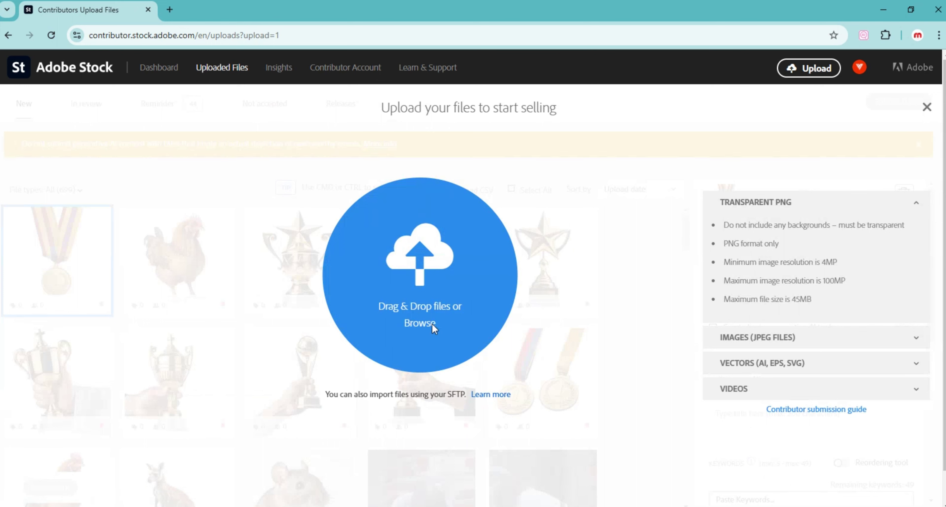
{"action": "left_click", "coordinate": [434, 328]}
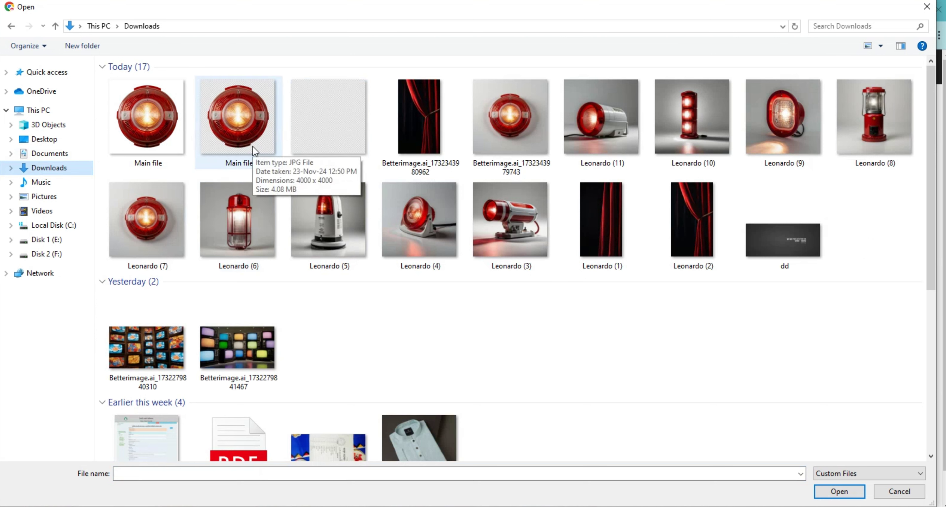
{"action": "left_click", "coordinate": [162, 148]}
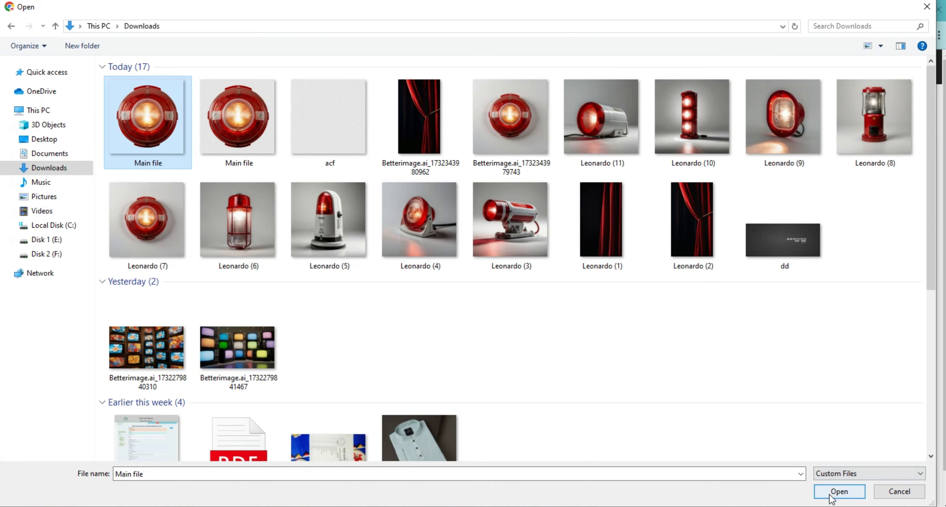
{"action": "left_click", "coordinate": [839, 491]}
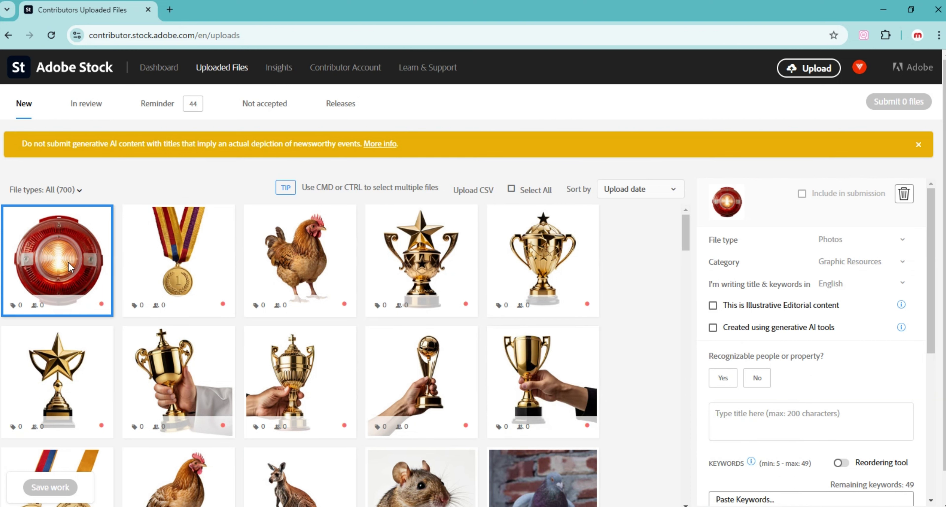
- Mark the first ten uploaded files as created using generative AI tools with no recognizable people or property, and save the work
{"action": "mouse_move", "coordinate": [66, 262]}
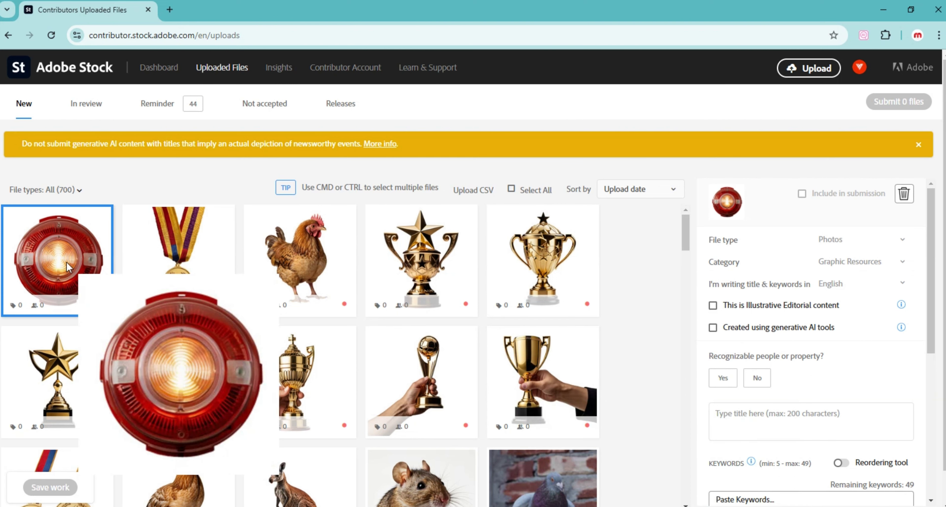
{"action": "left_click", "coordinate": [547, 406], "text": "shift"}
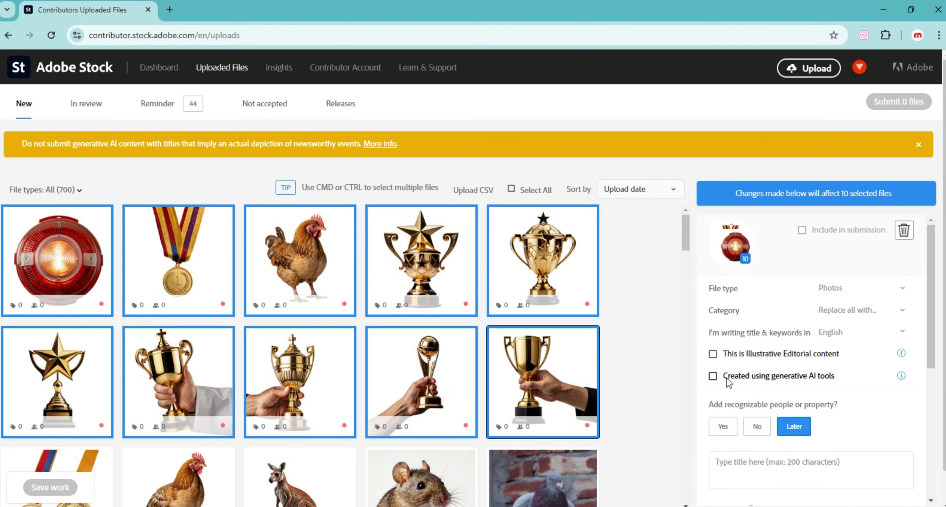
{"action": "left_click", "coordinate": [712, 376]}
{"action": "scroll", "coordinate": [810, 382], "scroll_direction": "down", "scroll_amount": 3}
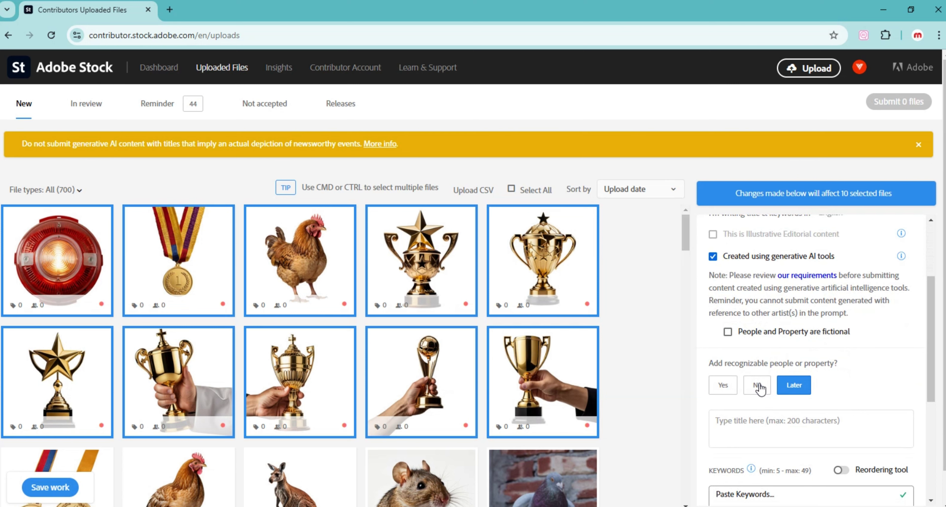
{"action": "left_click", "coordinate": [758, 386]}
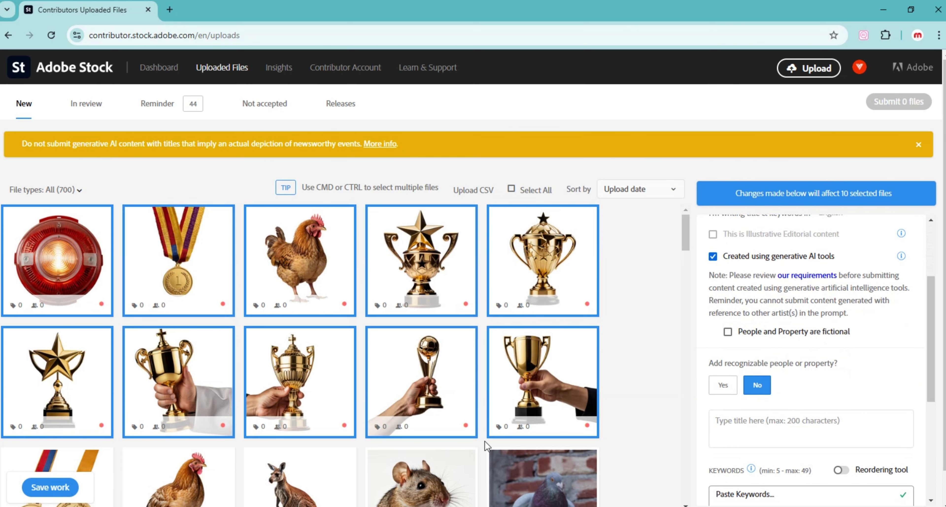
{"action": "left_click", "coordinate": [50, 485]}
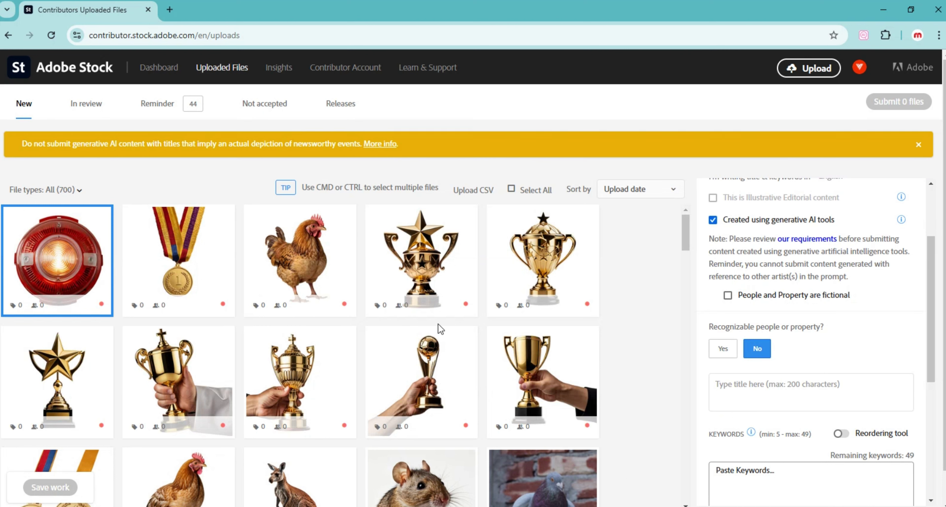
- Review the title and keyword suggestions for the uploaded red light, leaving the title blank
{"action": "left_click", "coordinate": [762, 390]}
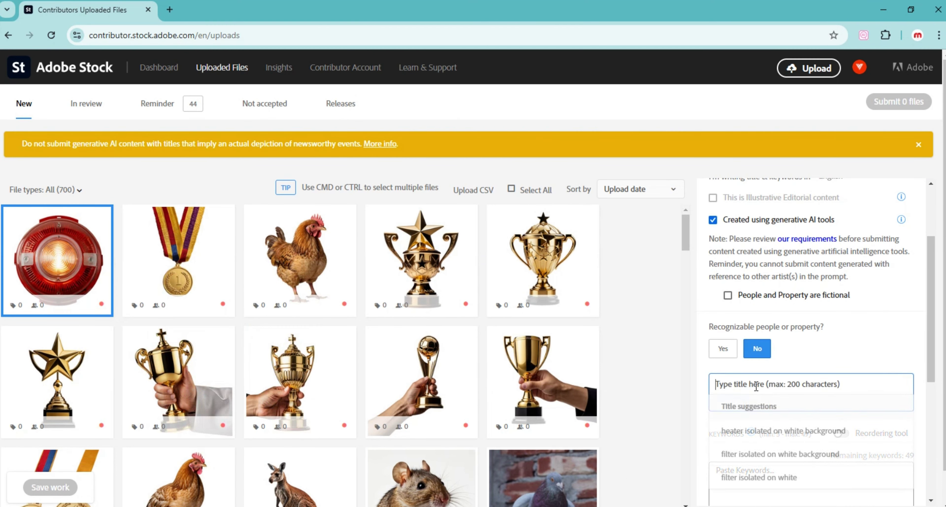
{"action": "scroll", "coordinate": [762, 390], "scroll_direction": "down", "scroll_amount": 2}
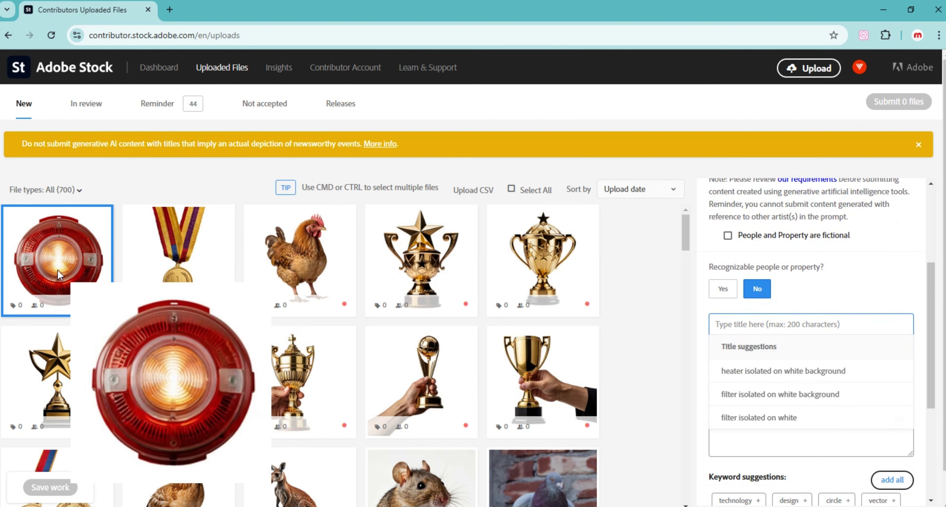
{"action": "left_click", "coordinate": [638, 293]}
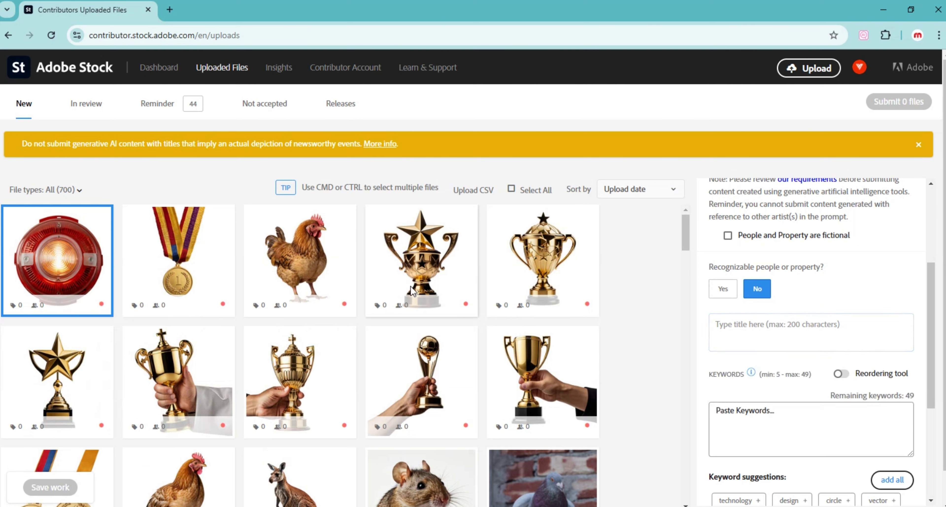
- Generate a prompt from the red light thumbnail with the Image to Prompt extension and copy the phrase "Vintage red circular emergency light"
{"action": "left_click", "coordinate": [863, 35]}
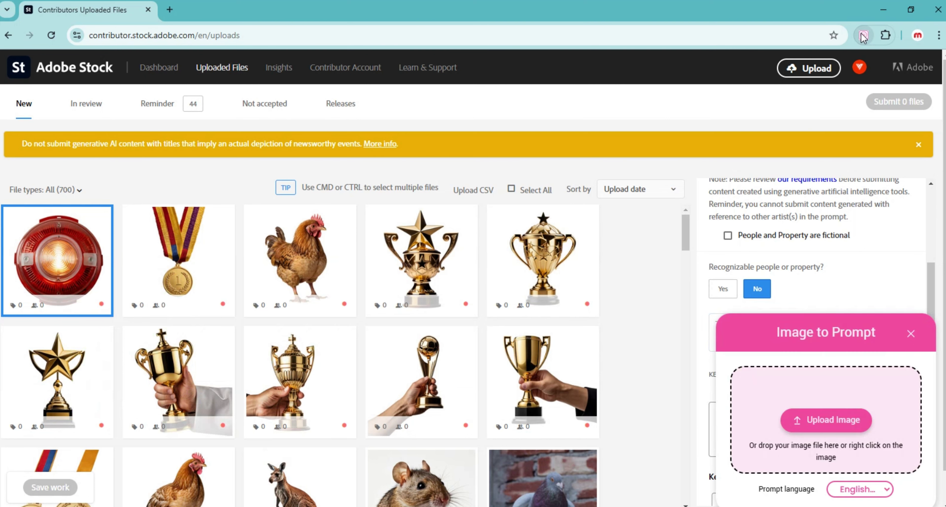
{"action": "mouse_move", "coordinate": [63, 269]}
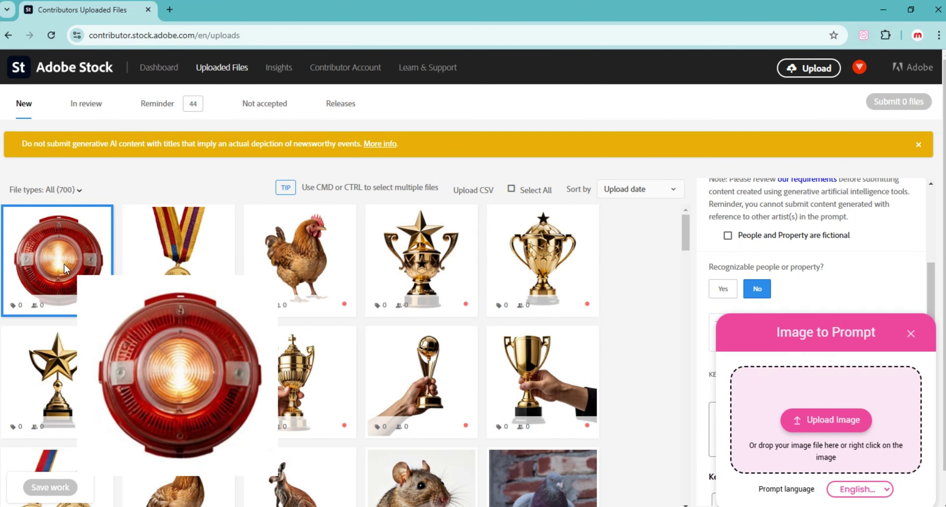
{"action": "left_click_drag", "start_coordinate": [65, 269], "coordinate": [829, 435]}
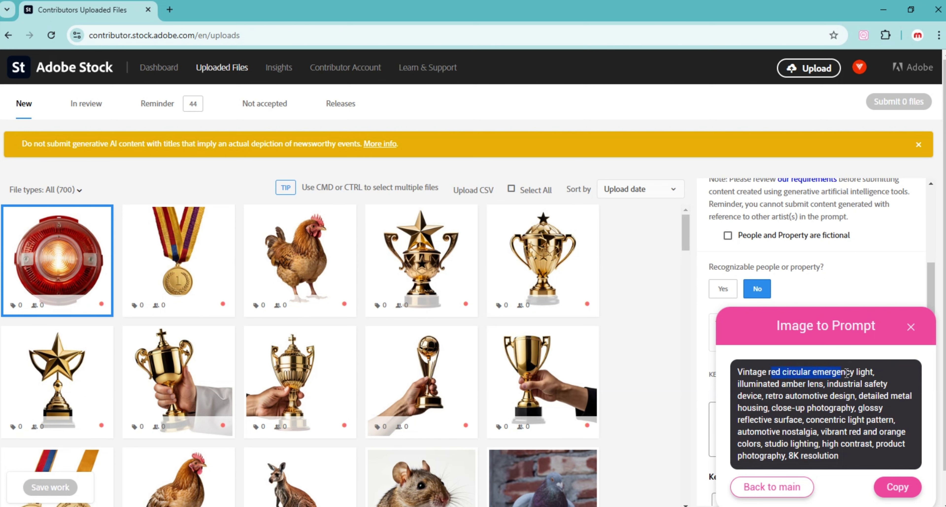
{"action": "left_click_drag", "start_coordinate": [846, 372], "coordinate": [873, 372]}
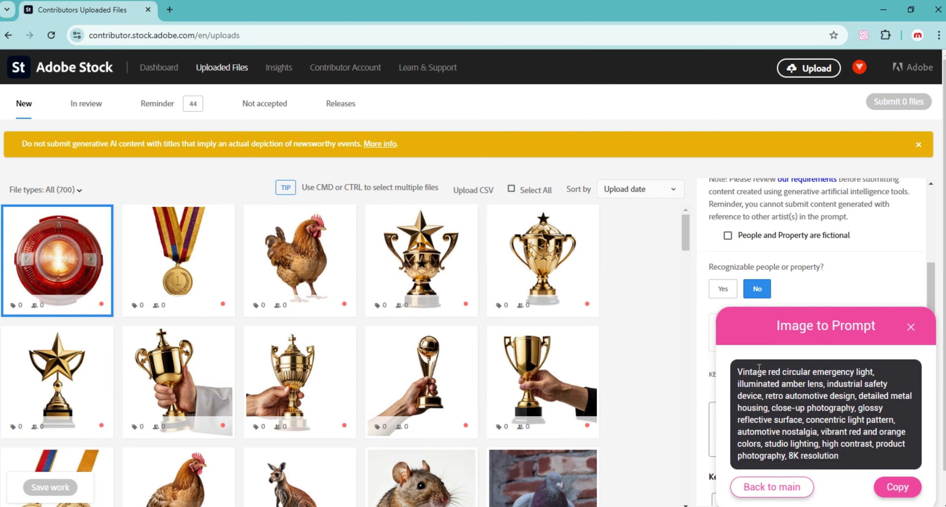
{"action": "right_click", "coordinate": [867, 372]}
{"action": "left_click", "coordinate": [647, 245]}
{"action": "left_click", "coordinate": [911, 328]}
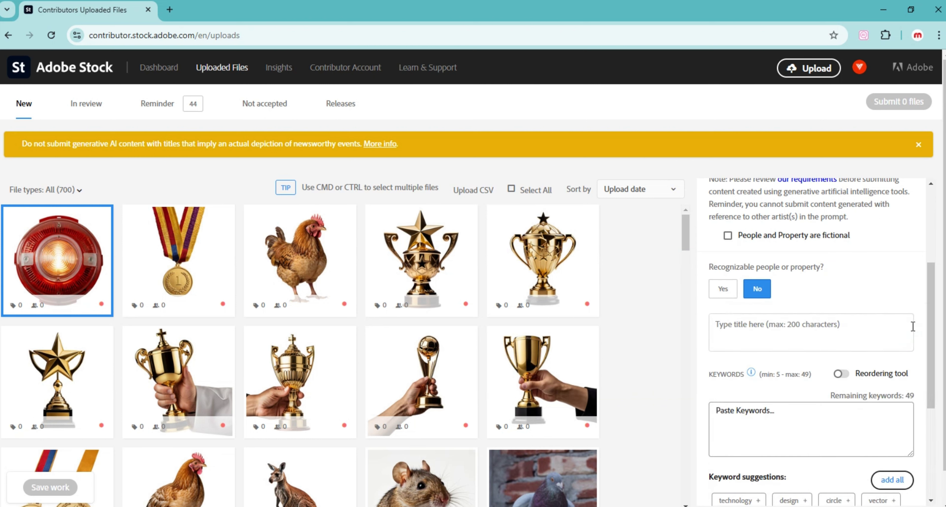
- Title the red light file "Vintage red circular emergency light PNG"
{"action": "left_click", "coordinate": [739, 329]}
{"action": "type", "text": "Vintage red circular emergency light"}
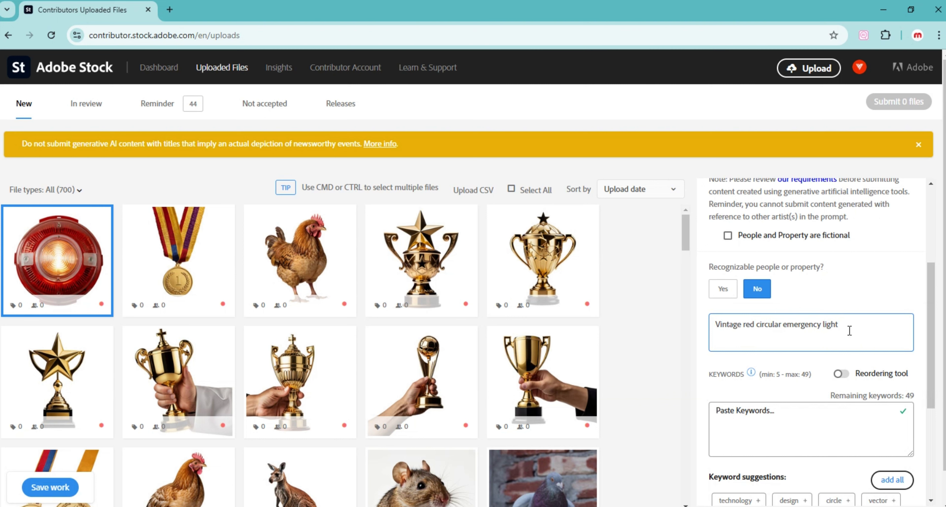
{"action": "type", "text": "PNG"}
- Try adding all suggested keywords to the red light file, and clear them again
{"action": "scroll", "coordinate": [829, 441], "scroll_direction": "down", "scroll_amount": 3}
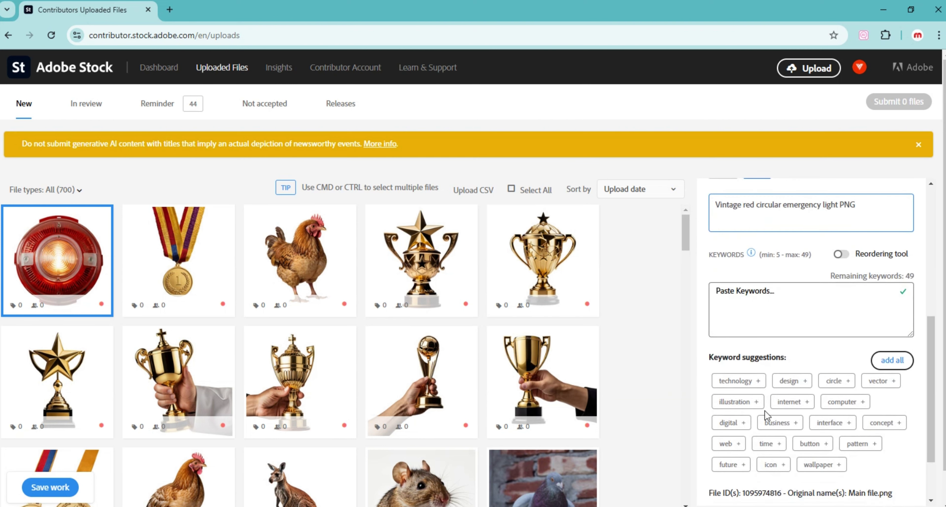
{"action": "left_click_drag", "start_coordinate": [702, 369], "coordinate": [882, 362]}
{"action": "left_click", "coordinate": [885, 361]}
{"action": "left_click", "coordinate": [798, 326]}
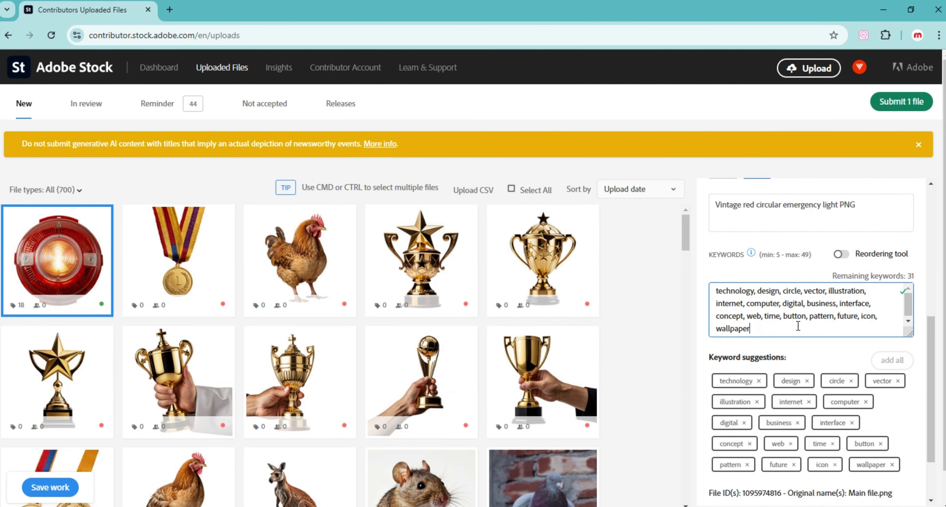
{"action": "key", "text": "ctrl+a"}
{"action": "key", "text": "BackSpace"}
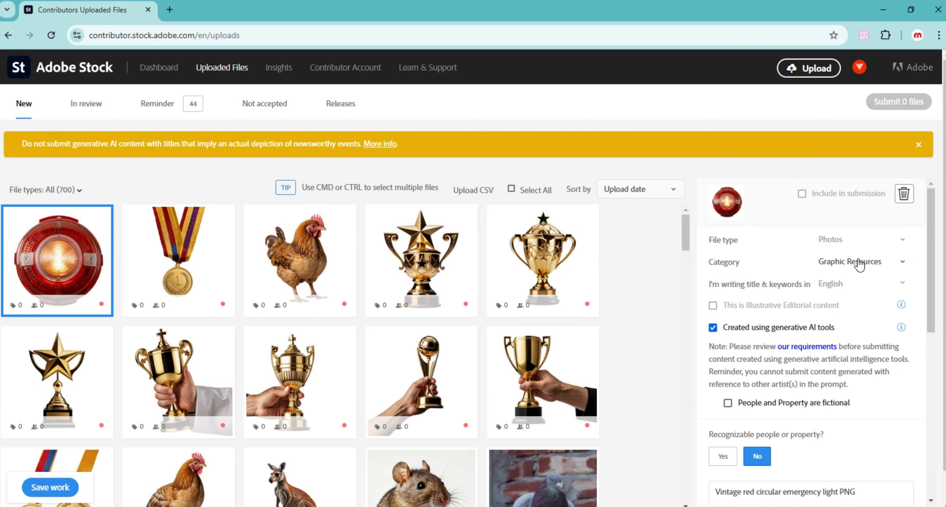
- Set the red light file's category to Graphic Resources
{"action": "left_click", "coordinate": [860, 262]}
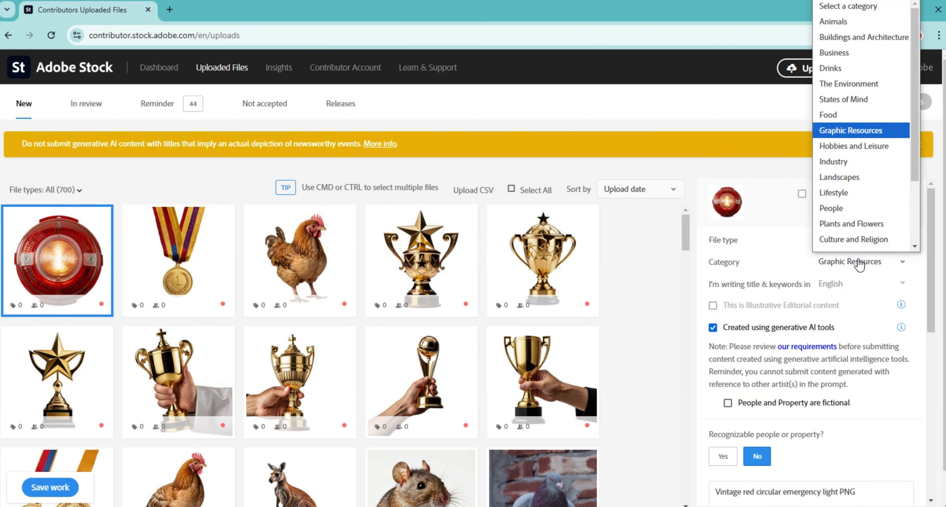
{"action": "scroll", "coordinate": [866, 125], "scroll_direction": "down", "scroll_amount": 1}
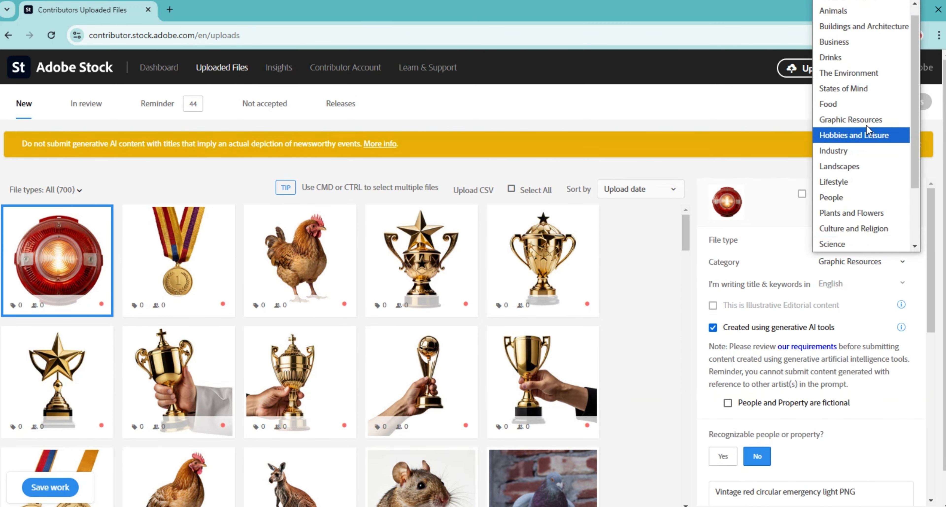
{"action": "left_click", "coordinate": [861, 122]}
{"action": "scroll", "coordinate": [767, 329], "scroll_direction": "down", "scroll_amount": 6}
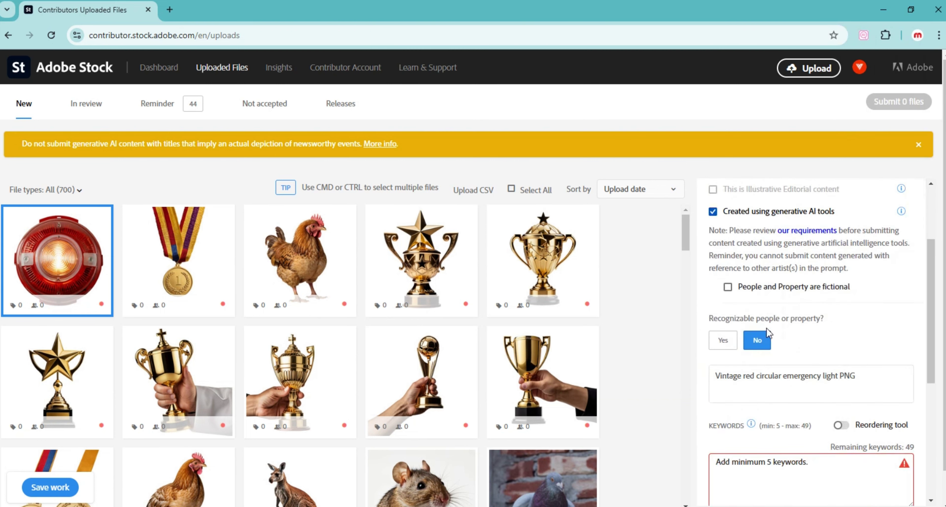
- Copy the full title of the red light file
{"action": "left_click_drag", "start_coordinate": [859, 257], "coordinate": [707, 257]}
{"action": "right_click", "coordinate": [750, 255]}
{"action": "left_click", "coordinate": [500, 74]}
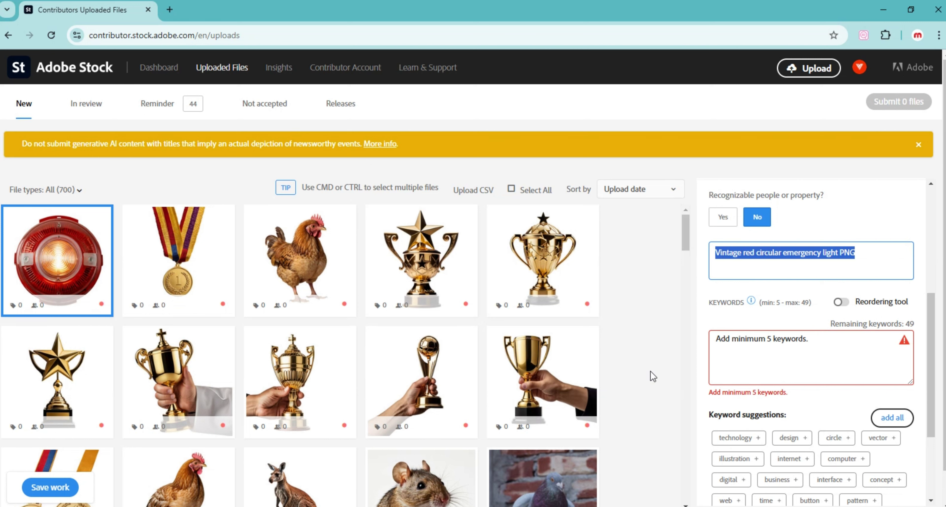
- Fill the red light's keyword field with all the suggestions, and empty the field again
{"action": "scroll", "coordinate": [808, 367], "scroll_direction": "down", "scroll_amount": 4}
{"action": "left_click", "coordinate": [892, 285]}
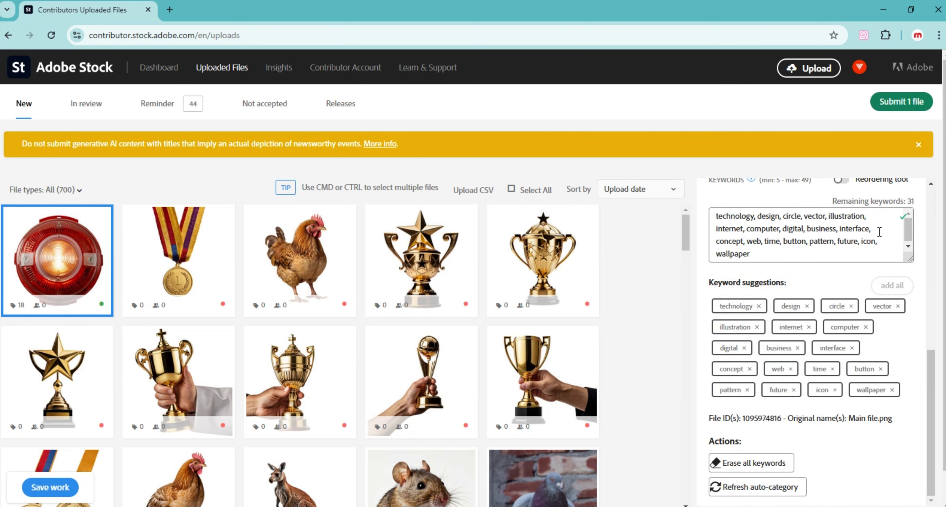
{"action": "left_click", "coordinate": [759, 257]}
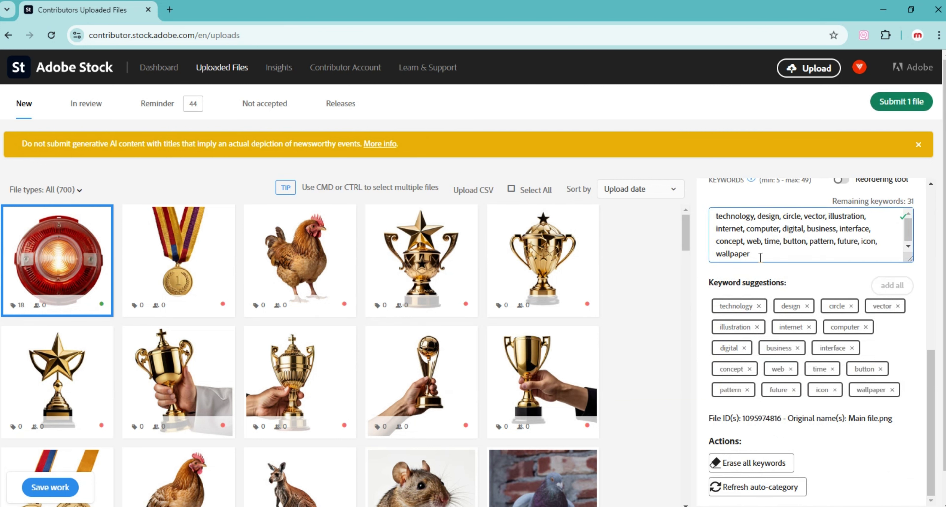
{"action": "key", "text": "ctrl+a"}
{"action": "key", "text": "BackSpace"}
{"action": "scroll", "coordinate": [753, 263], "scroll_direction": "up", "scroll_amount": 2}
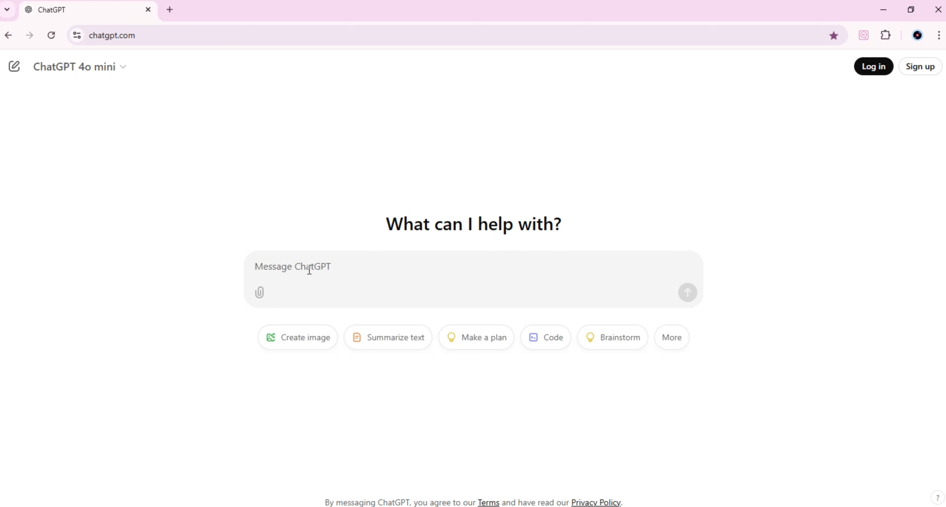
- Send "hello" to ChatGPT and paste the image title as the start of a new message
{"action": "type", "text": "hello"}
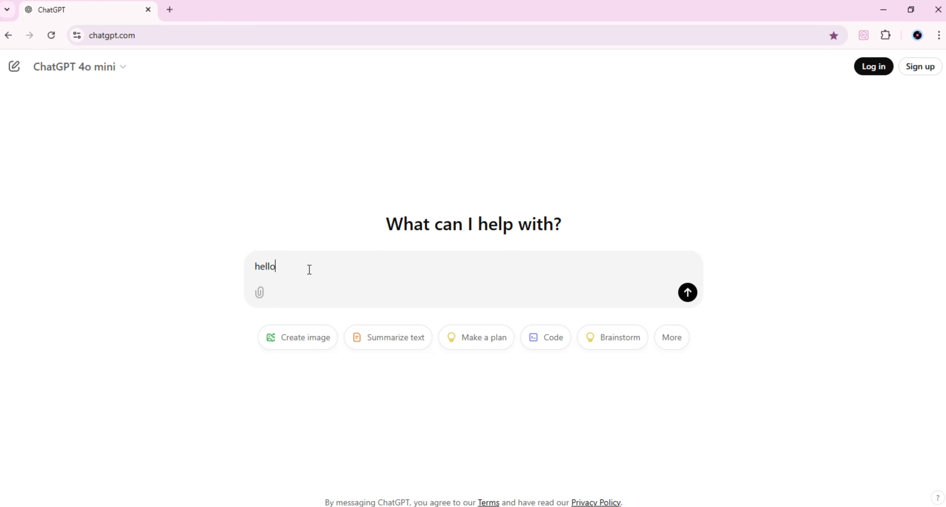
{"action": "key", "text": "Return"}
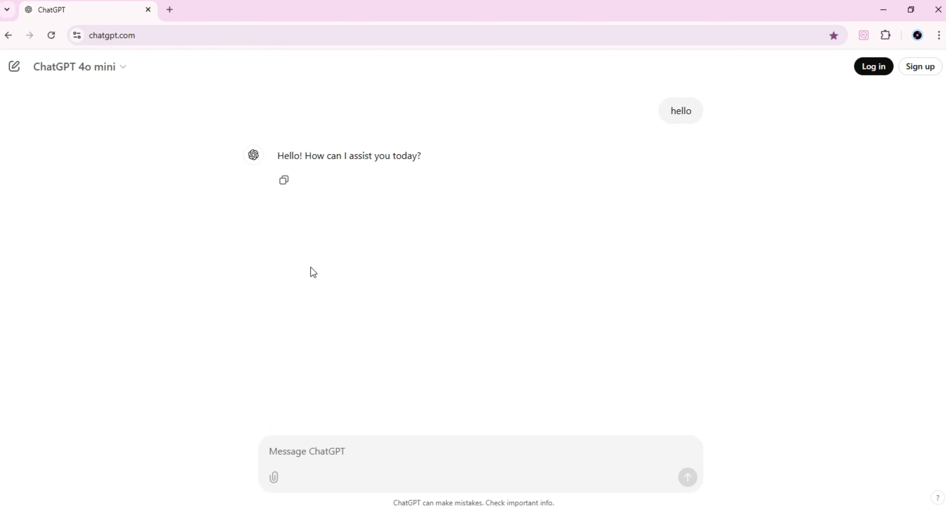
{"action": "key", "text": "ctrl+v"}
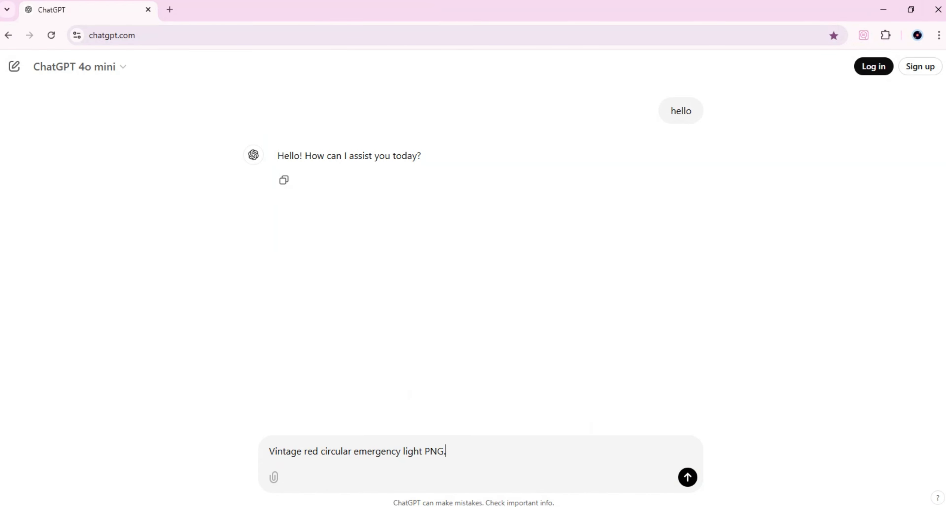
- Append the 50 one-word keywords request from the "Tittle maker chatgpt" Notepad file to the title in ChatGPT and send the message
{"action": "key", "text": "alt+Tab"}
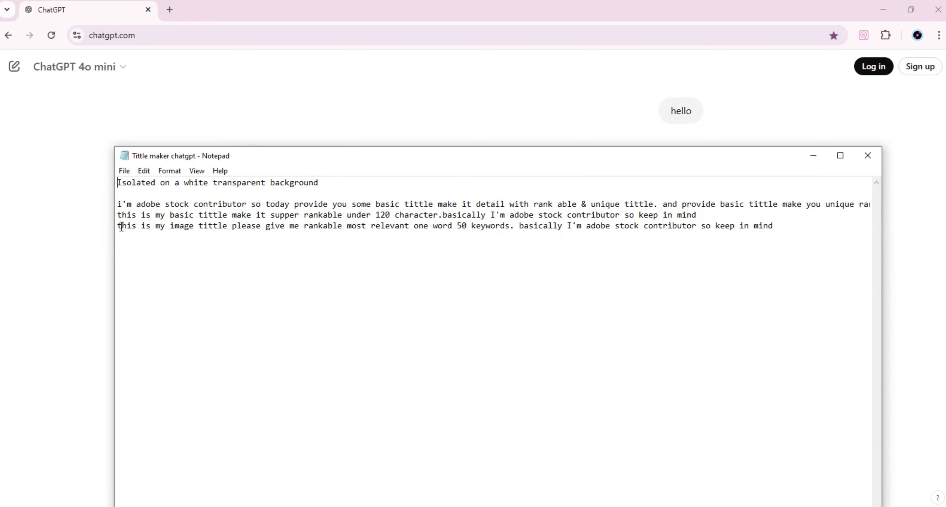
{"action": "left_click_drag", "start_coordinate": [118, 226], "coordinate": [272, 232]}
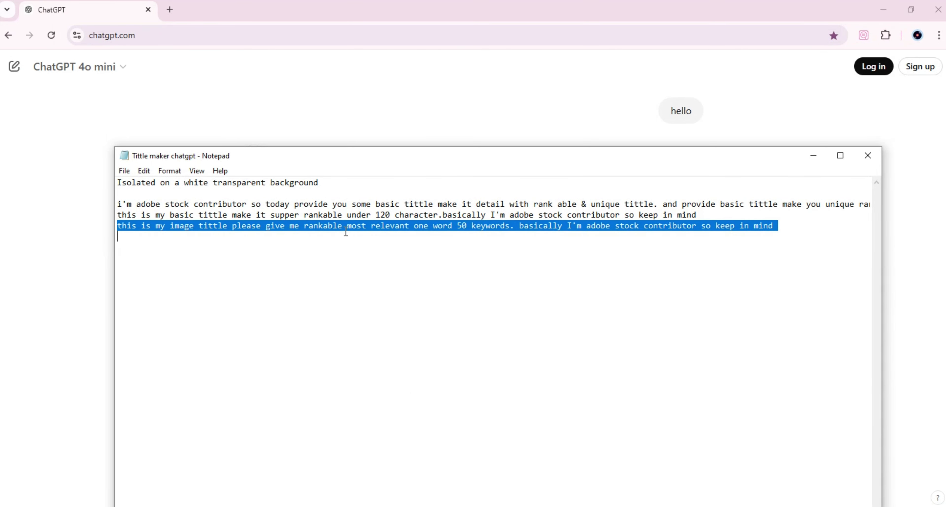
{"action": "right_click", "coordinate": [713, 230]}
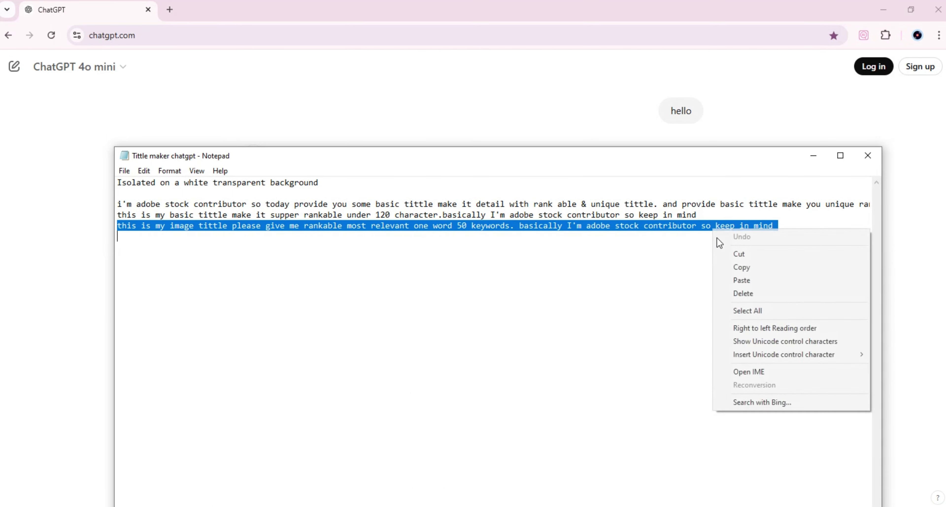
{"action": "left_click", "coordinate": [739, 267]}
{"action": "left_click", "coordinate": [814, 157]}
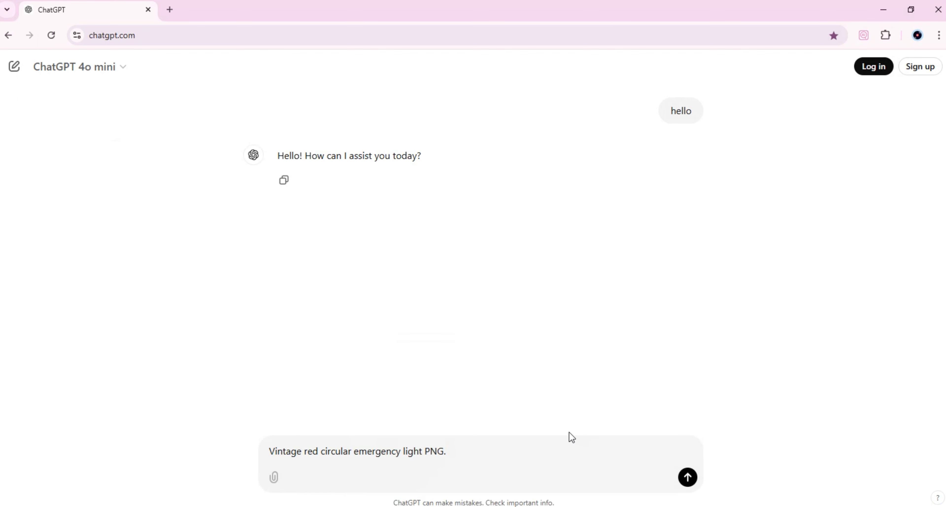
{"action": "left_click", "coordinate": [477, 451]}
{"action": "key", "text": "ctrl+v"}
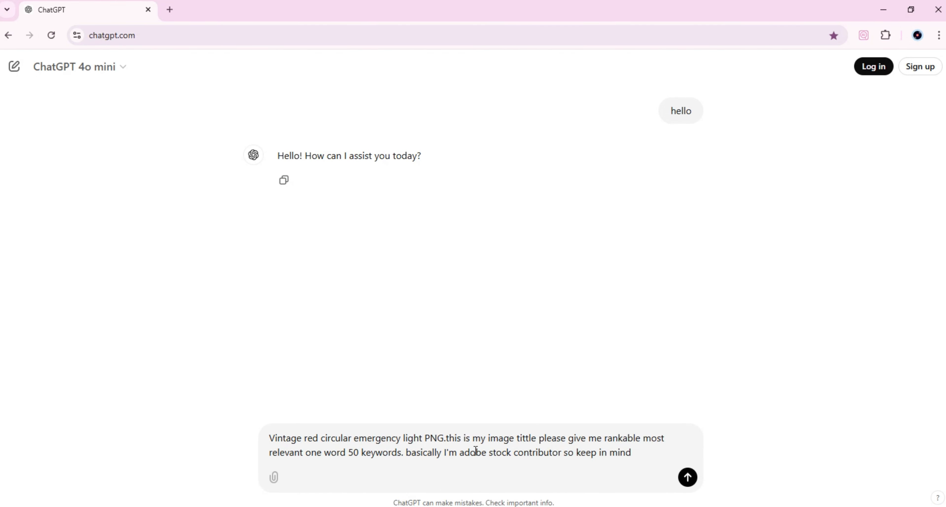
{"action": "key", "text": "Return"}
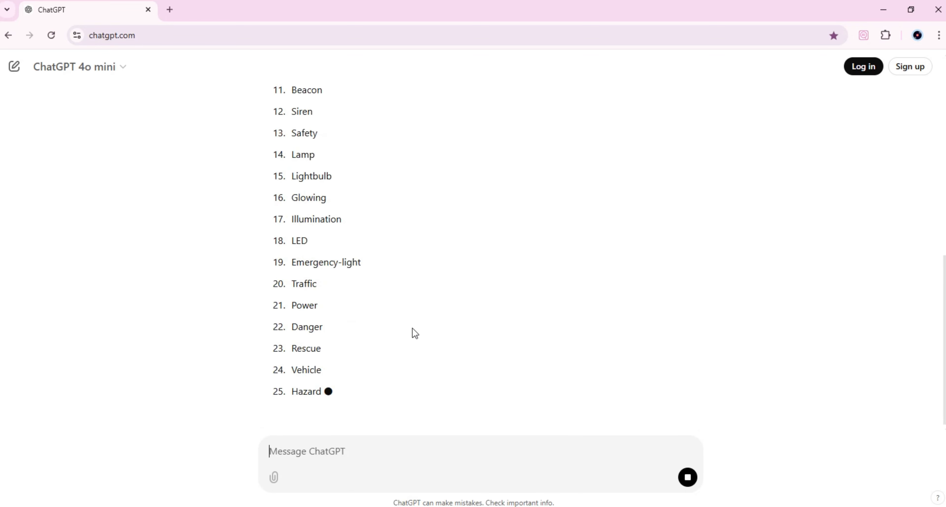
- Copy the whole list of 50 keywords from ChatGPT's reply, from Emergency to Rotation
{"action": "scroll", "coordinate": [383, 284], "scroll_direction": "up", "scroll_amount": 14}
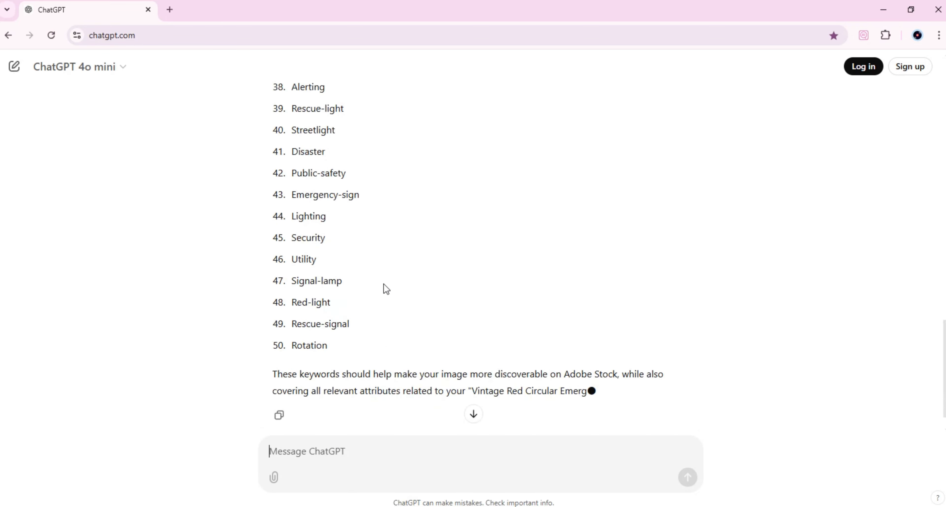
{"action": "scroll", "coordinate": [361, 272], "scroll_direction": "up", "scroll_amount": 13}
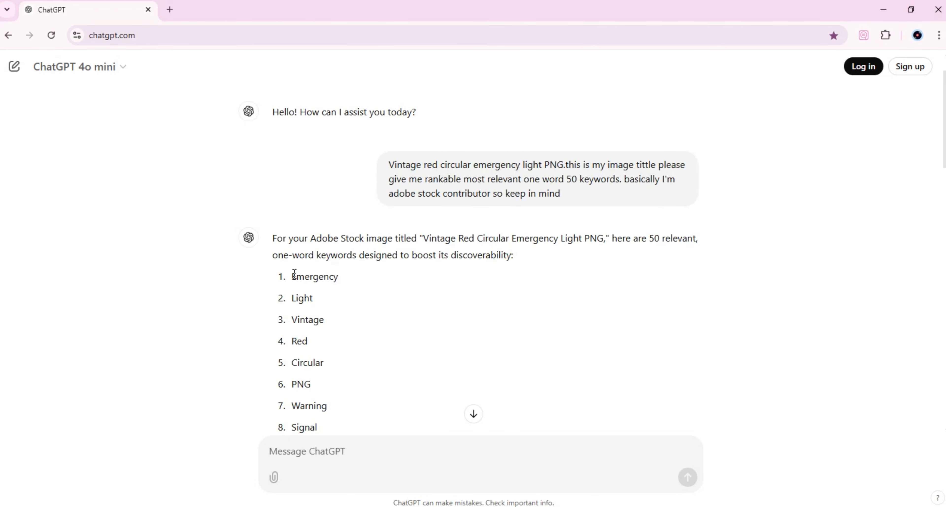
{"action": "left_click_drag", "start_coordinate": [292, 276], "coordinate": [338, 321]}
{"action": "right_click", "coordinate": [323, 317]}
{"action": "left_click", "coordinate": [344, 332]}
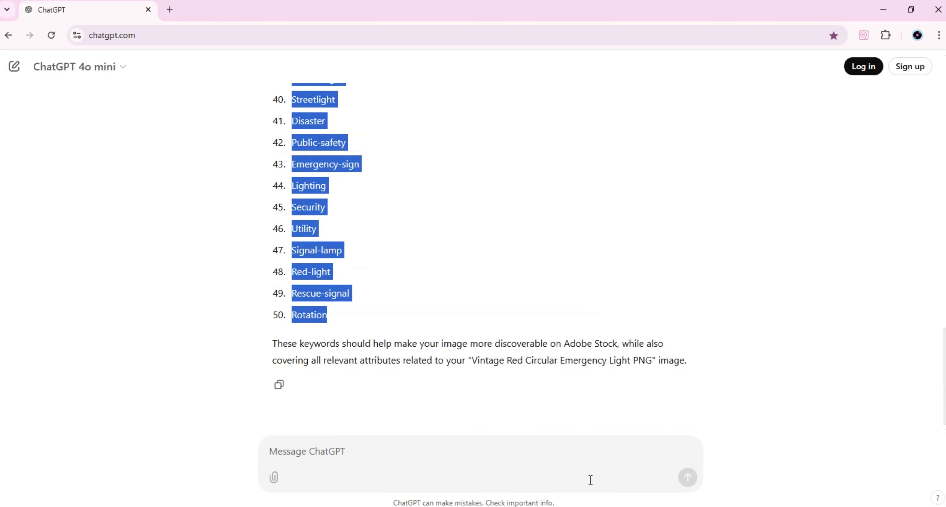
- Switch to Notepad and replace the entire text of "Tittle maker chatgpt" with the copied keyword list
{"action": "key", "text": "alt+Tab"}
{"action": "key", "text": "ctrl+a"}
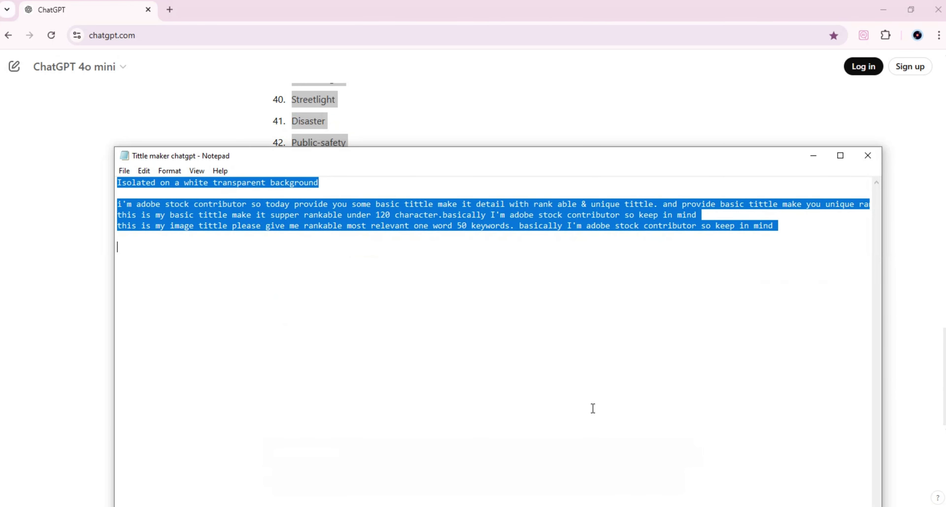
{"action": "key", "text": "BackSpace"}
{"action": "key", "text": "ctrl+v"}
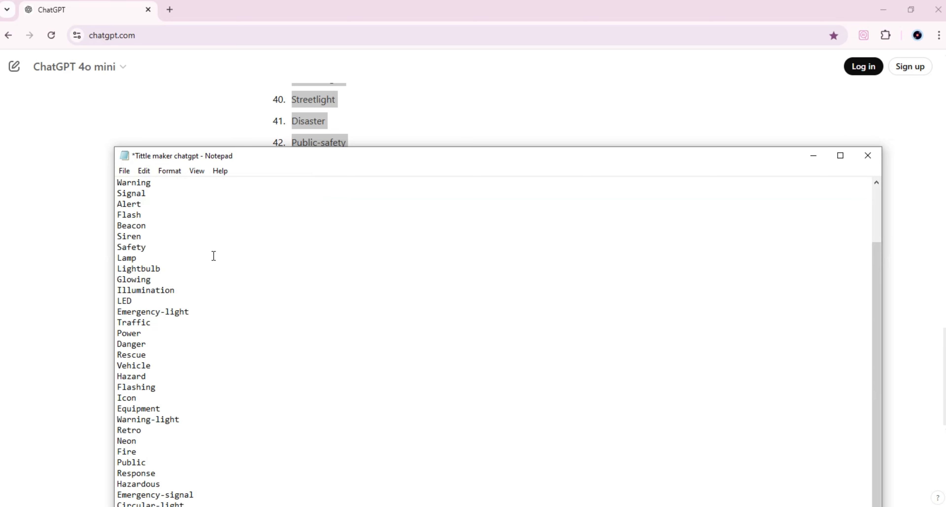
- Add a comma after each of the first four keywords: Emergency, Light, Vintage and Red
{"action": "scroll", "coordinate": [192, 209], "scroll_direction": "up", "scroll_amount": 3}
{"action": "left_click", "coordinate": [167, 189]}
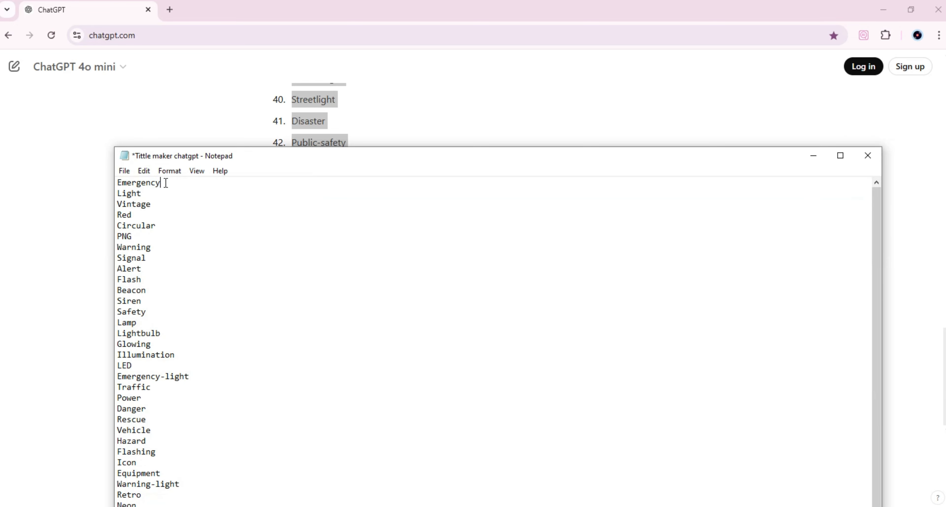
{"action": "key", "text": "BackSpace"}
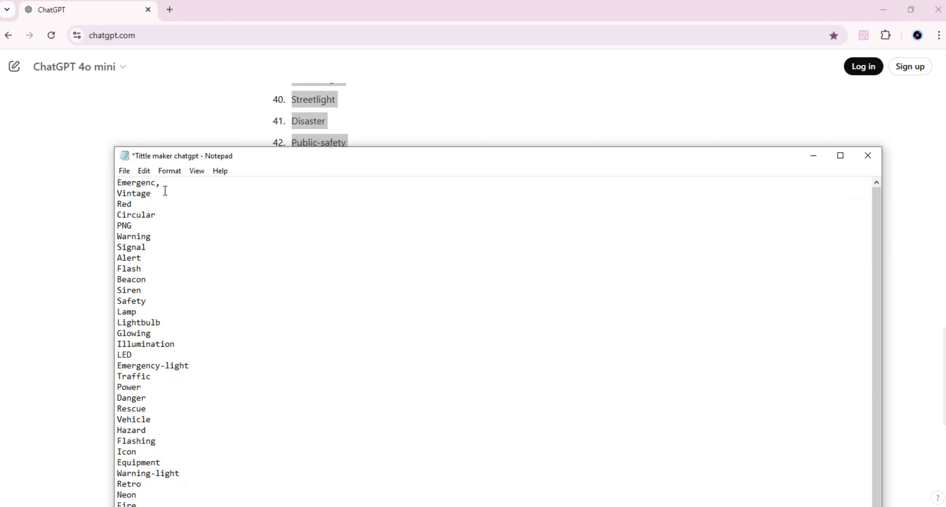
{"action": "key", "text": "ctrl+z"}
{"action": "left_click", "coordinate": [158, 193]}
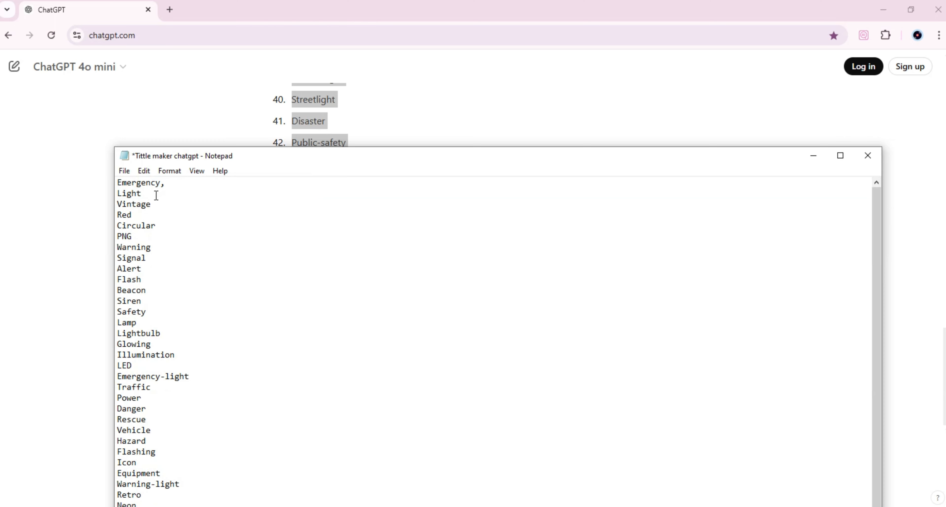
{"action": "type", "text": ","}
{"action": "left_click", "coordinate": [157, 205]}
{"action": "type", "text": ","}
{"action": "left_click", "coordinate": [159, 215]}
{"action": "type", "text": ","}
{"action": "left_click", "coordinate": [162, 226]}
- Maximize the Notepad window and add a comma after each keyword from Circular through Vehicle
{"action": "left_click", "coordinate": [840, 155]}
{"action": "left_click", "coordinate": [24, 83]}
{"action": "type", "text": ","}
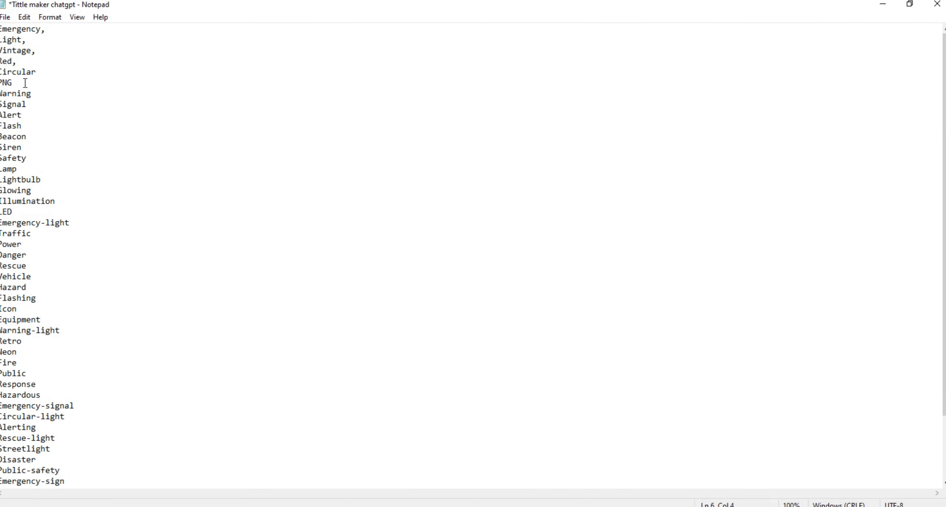
{"action": "left_click", "coordinate": [41, 72]}
{"action": "type", "text": ","}
{"action": "left_click", "coordinate": [37, 94]}
{"action": "type", "text": ","}
{"action": "left_click", "coordinate": [28, 104]}
{"action": "type", "text": ","}
{"action": "left_click", "coordinate": [30, 115]}
{"action": "type", "text": ","}
{"action": "left_click", "coordinate": [38, 126]}
{"action": "type", "text": ","}
{"action": "left_click", "coordinate": [34, 136]}
{"action": "type", "text": ","}
{"action": "left_click", "coordinate": [29, 147]}
{"action": "left_click", "coordinate": [62, 178]}
{"action": "type", "text": ","}
{"action": "left_click", "coordinate": [62, 188]}
{"action": "type", "text": ","}
{"action": "left_click", "coordinate": [74, 201]}
{"action": "type", "text": ","}
{"action": "left_click", "coordinate": [56, 211]}
{"action": "type", "text": ","}
{"action": "scroll", "coordinate": [58, 259], "scroll_direction": "down", "scroll_amount": 2}
{"action": "left_click", "coordinate": [33, 193]}
{"action": "type", "text": ","}
{"action": "left_click", "coordinate": [44, 201]}
{"action": "type", "text": ","}
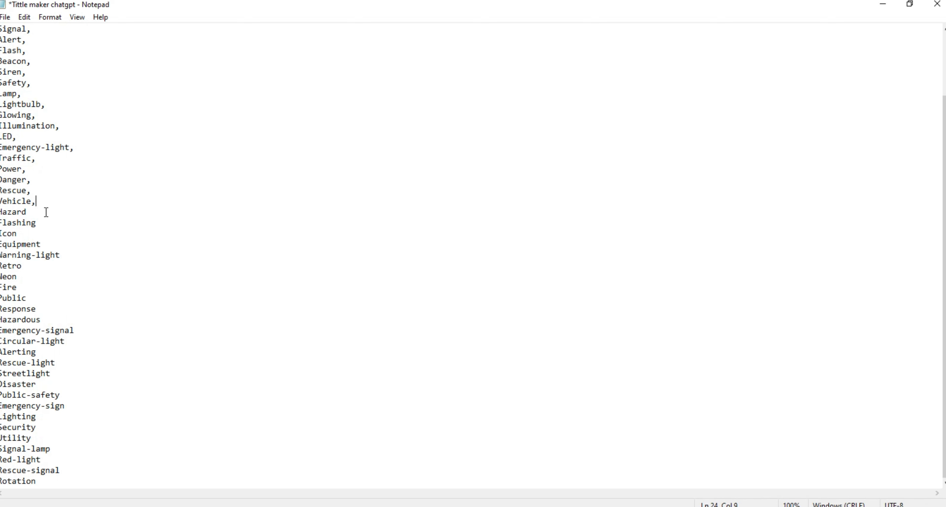
- Add a comma after each remaining keyword in the list, from Hazard through Rotation
{"action": "left_click", "coordinate": [45, 212]}
{"action": "type", "text": ","}
{"action": "left_click", "coordinate": [47, 223]}
{"action": "type", "text": ","}
{"action": "left_click", "coordinate": [73, 255]}
{"action": "type", "text": ","}
{"action": "left_click", "coordinate": [23, 234]}
{"action": "type", "text": ","}
{"action": "left_click", "coordinate": [29, 265]}
{"action": "type", "text": ","}
{"action": "left_click", "coordinate": [30, 276]}
{"action": "left_click", "coordinate": [50, 309]}
{"action": "type", "text": ","}
{"action": "left_click", "coordinate": [46, 319]}
{"action": "type", "text": ","}
{"action": "left_click", "coordinate": [103, 337]}
{"action": "type", "text": ","}
{"action": "left_click", "coordinate": [81, 332]}
{"action": "type", "text": ","}
{"action": "left_click", "coordinate": [48, 353]}
{"action": "type", "text": ","}
{"action": "left_click", "coordinate": [68, 372]}
{"action": "type", "text": ","}
{"action": "left_click", "coordinate": [71, 386]}
{"action": "type", "text": ","}
{"action": "left_click", "coordinate": [74, 396]}
{"action": "type", "text": ","}
{"action": "left_click", "coordinate": [75, 405]}
{"action": "type", "text": ","}
{"action": "left_click", "coordinate": [47, 417]}
{"action": "type", "text": ","}
{"action": "left_click", "coordinate": [48, 428]}
{"action": "left_click", "coordinate": [66, 446]}
{"action": "type", "text": ","}
{"action": "left_click", "coordinate": [76, 460]}
{"action": "type", "text": ","}
{"action": "left_click", "coordinate": [74, 471]}
{"action": "type", "text": ","}
{"action": "left_click", "coordinate": [48, 482]}
{"action": "type", "text": ","}
- Copy the entire comma-separated keyword list and switch to Adobe Stock to paste it into the emergency light image's keywords
{"action": "key", "text": "ctrl+a"}
{"action": "right_click", "coordinate": [60, 379]}
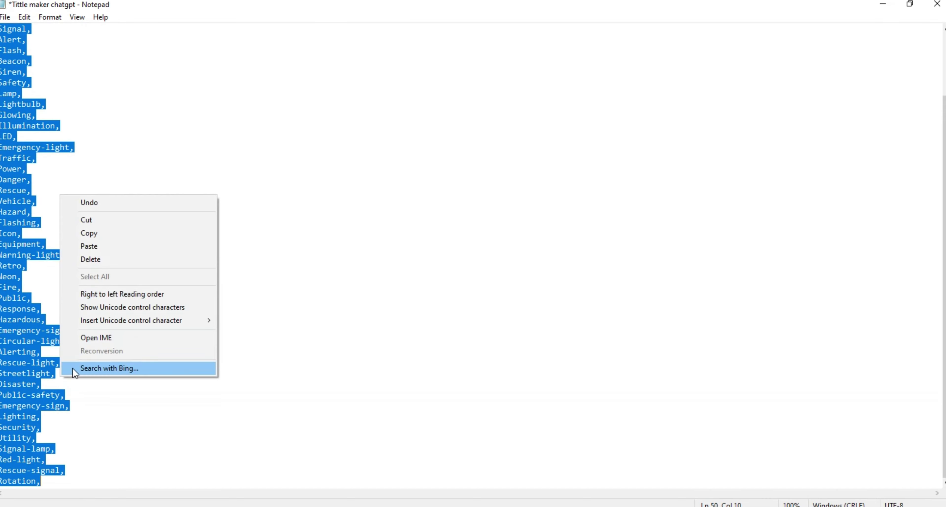
{"action": "left_click", "coordinate": [90, 234]}
{"action": "left_click", "coordinate": [556, 503]}
{"action": "left_click", "coordinate": [753, 307]}
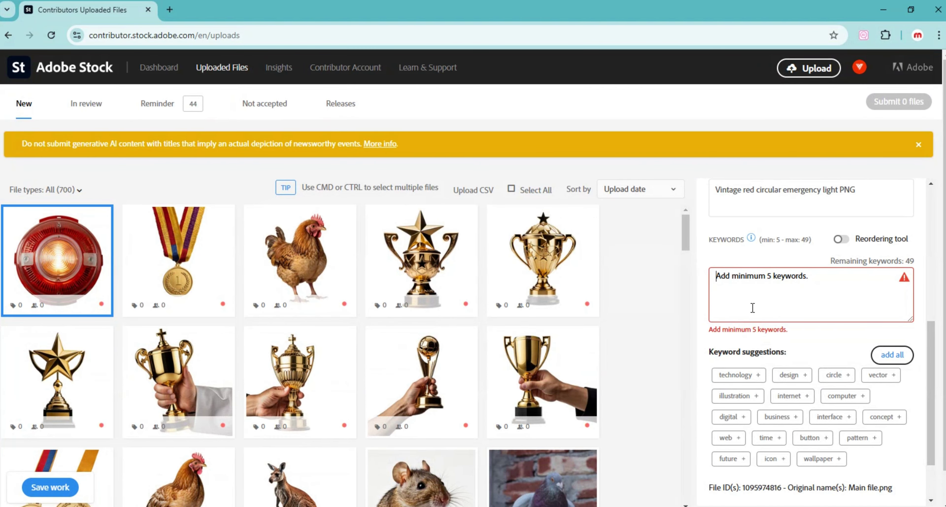
{"action": "key", "text": "ctrl+v"}
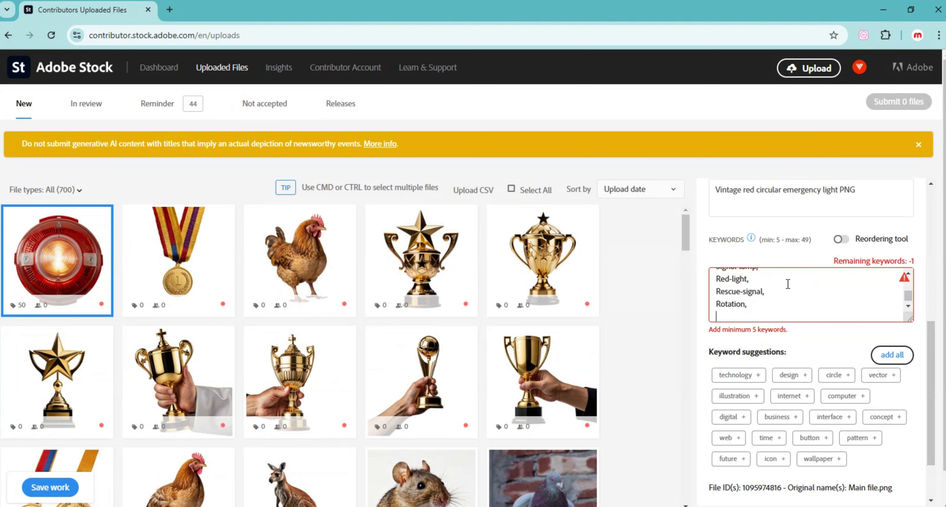
- Review the emergency light image's keywords and file details, and save the work
{"action": "scroll", "coordinate": [767, 308], "scroll_direction": "up", "scroll_amount": 20}
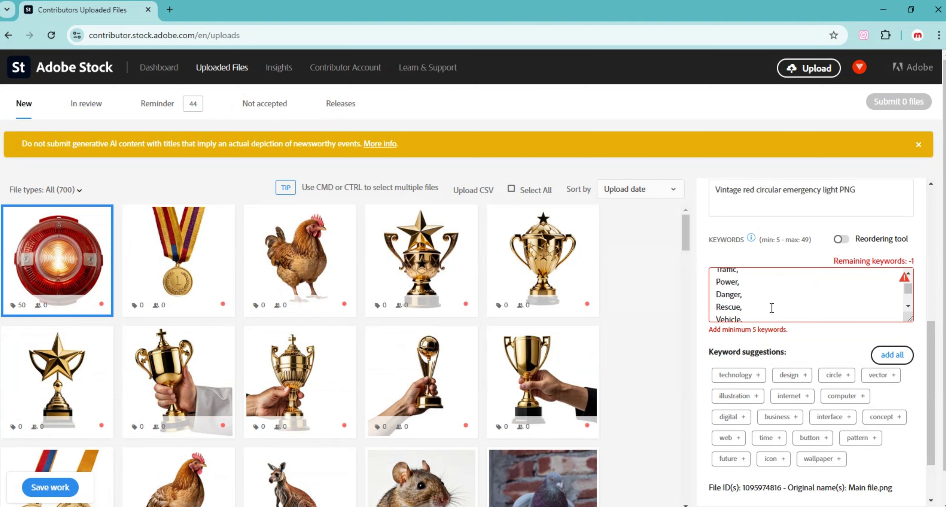
{"action": "scroll", "coordinate": [797, 309], "scroll_direction": "up", "scroll_amount": 1}
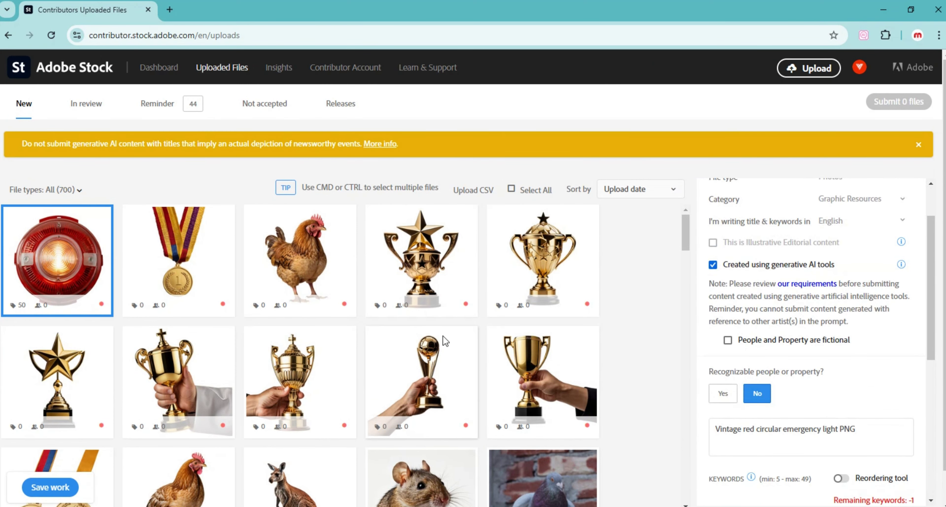
{"action": "scroll", "coordinate": [844, 287], "scroll_direction": "up", "scroll_amount": 2}
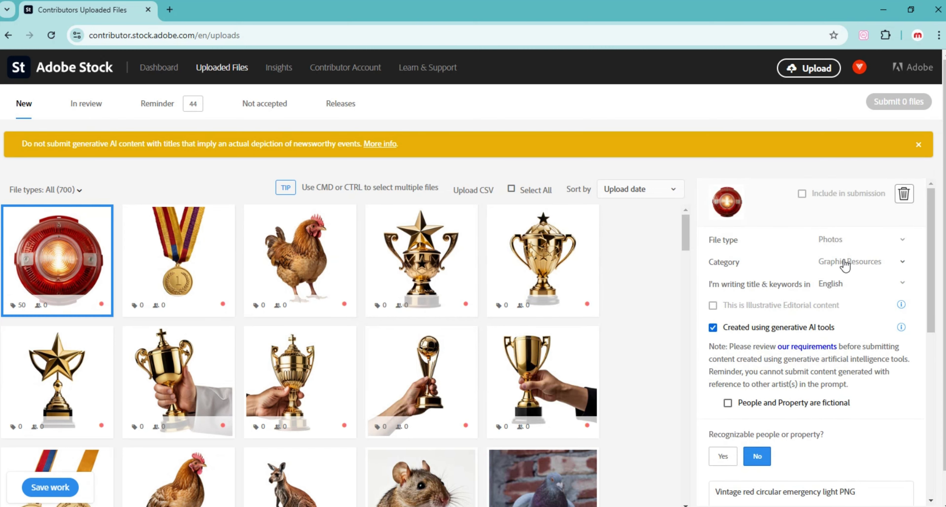
{"action": "scroll", "coordinate": [771, 334], "scroll_direction": "down", "scroll_amount": 7}
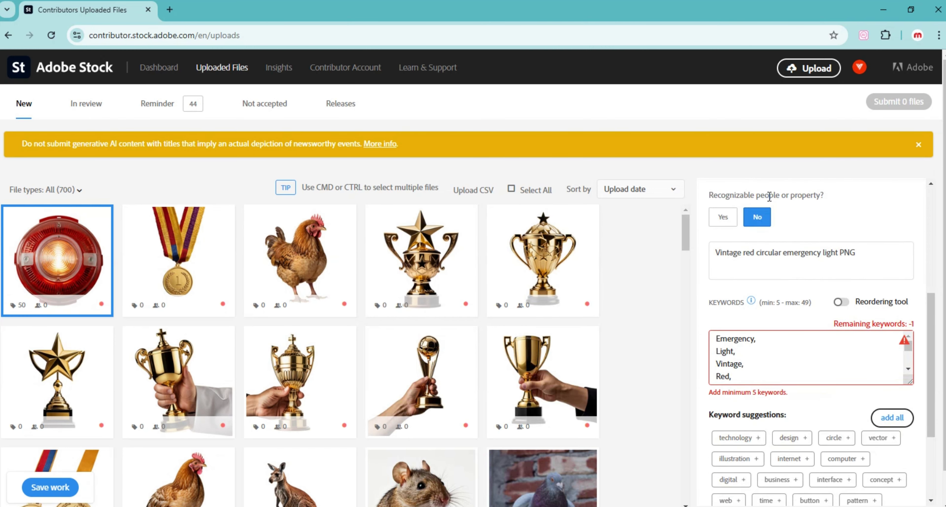
{"action": "scroll", "coordinate": [807, 258], "scroll_direction": "down", "scroll_amount": 3}
{"action": "scroll", "coordinate": [776, 274], "scroll_direction": "down", "scroll_amount": 1}
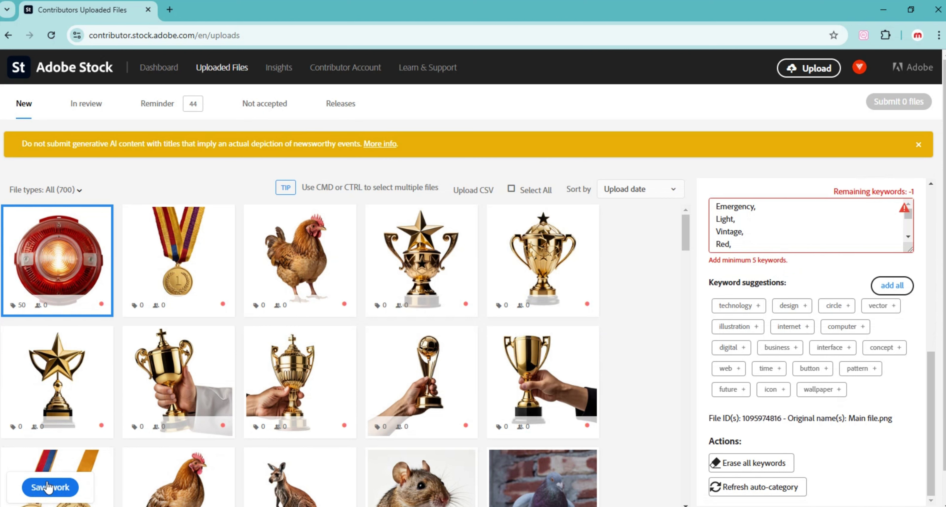
{"action": "left_click", "coordinate": [51, 494]}
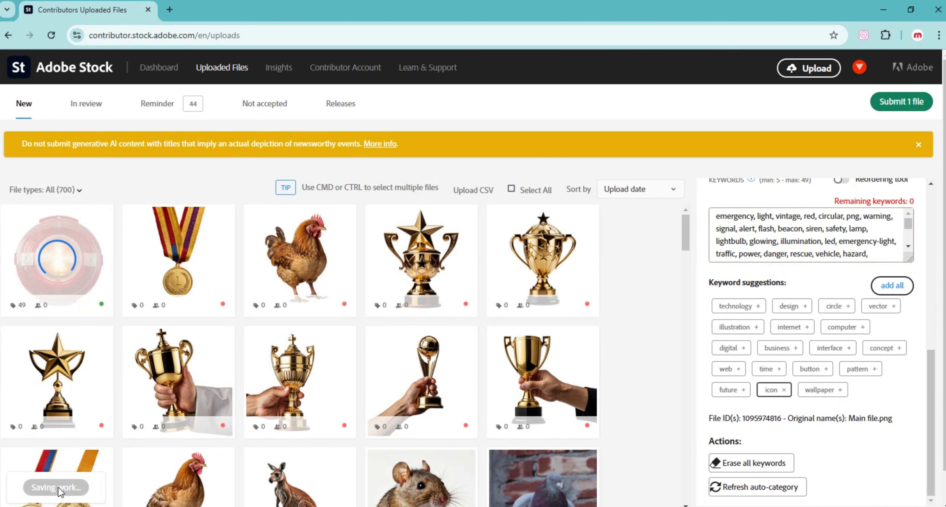